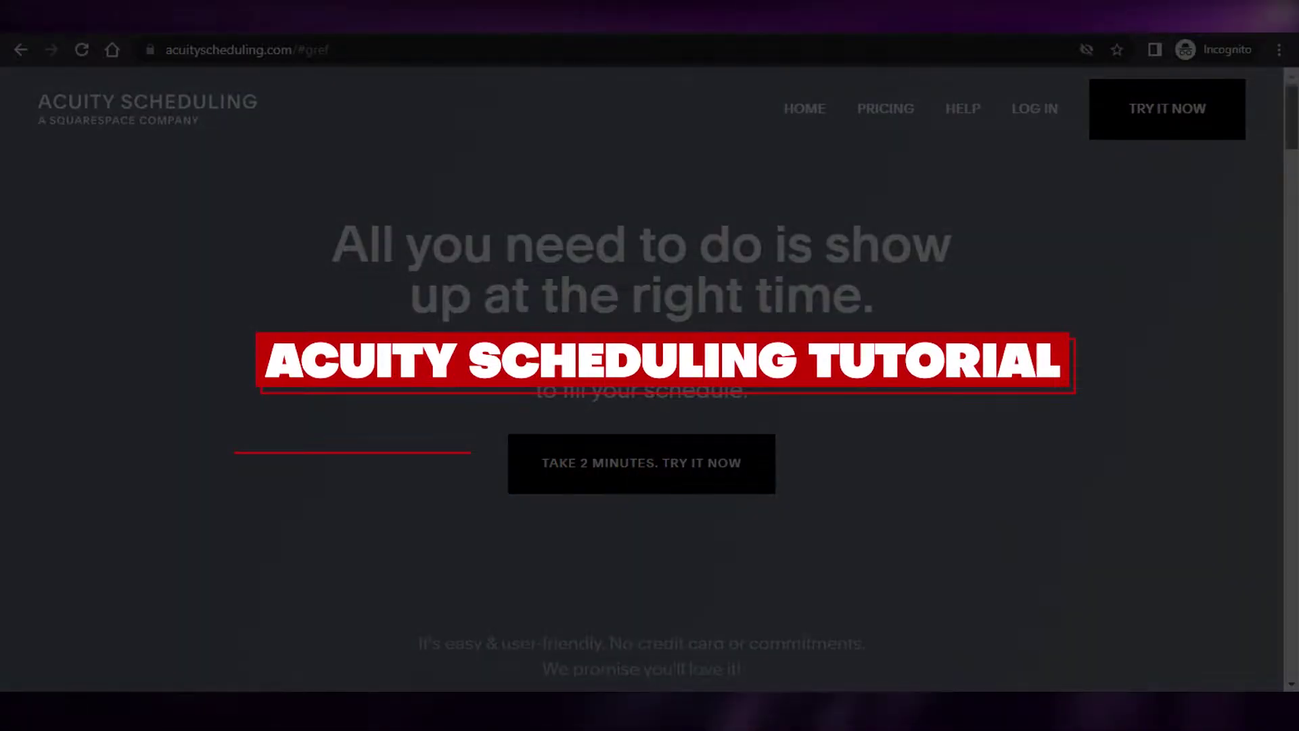
# Scroll up and down through the Acuity Scheduling homepage while getting to the free trial sign-up
pyautogui.scroll(-10, 649, 378)
pyautogui.scroll(-8, 650, 379)
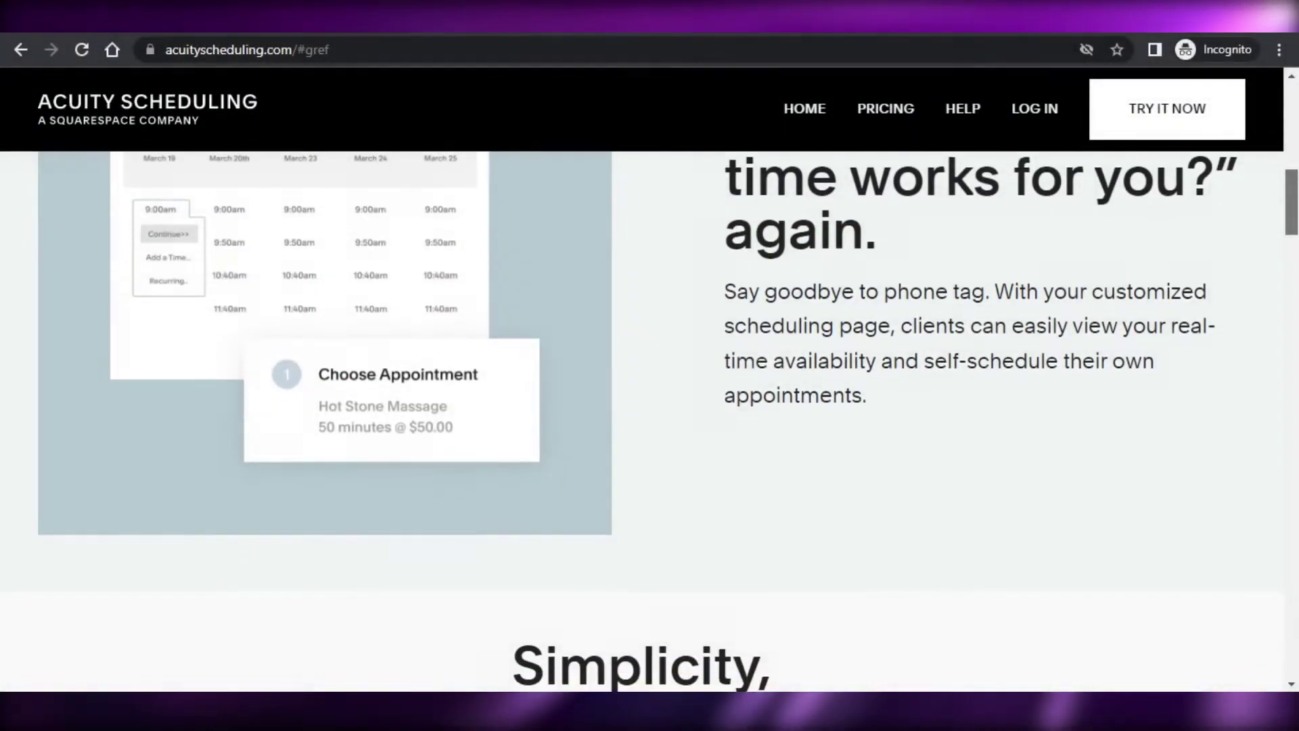
pyautogui.scroll(-5, 649, 379)
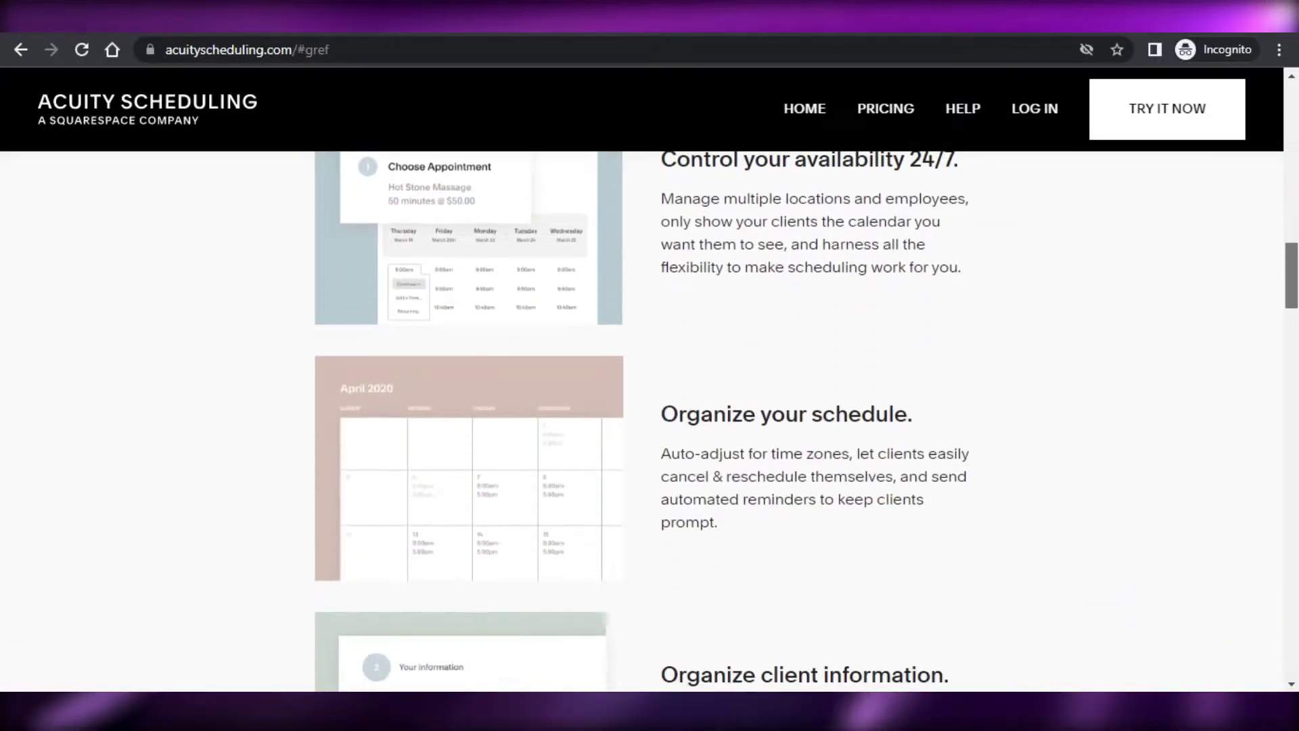
pyautogui.scroll(-3, 650, 379)
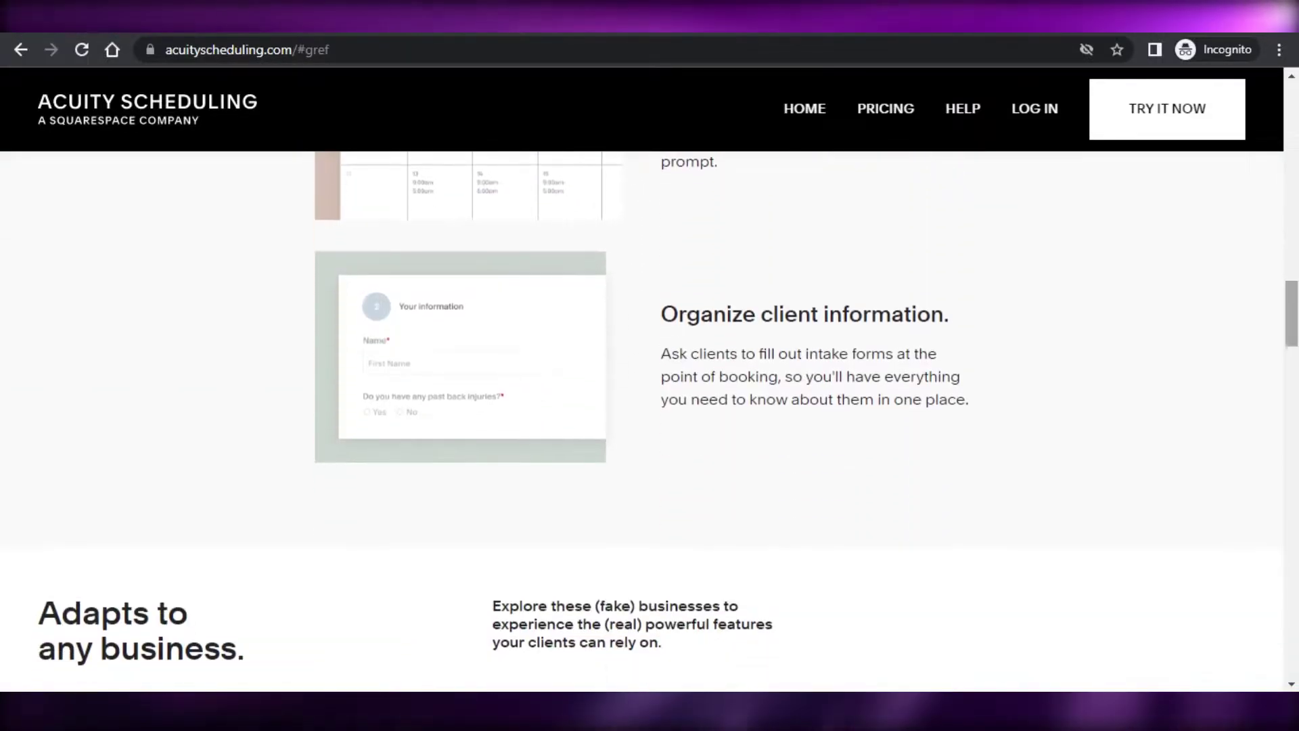
pyautogui.scroll(8, 649, 379)
pyautogui.scroll(-6, 649, 379)
pyautogui.scroll(-20, 649, 379)
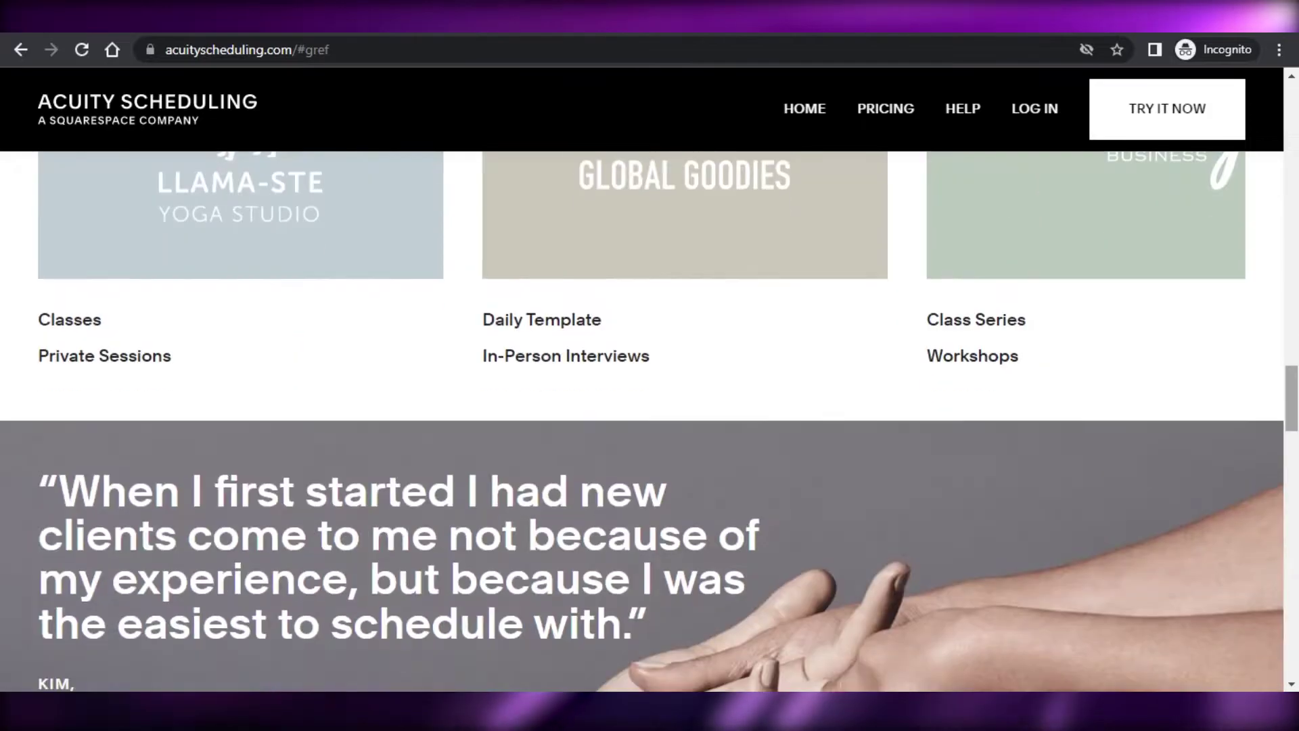
pyautogui.scroll(-5, 650, 378)
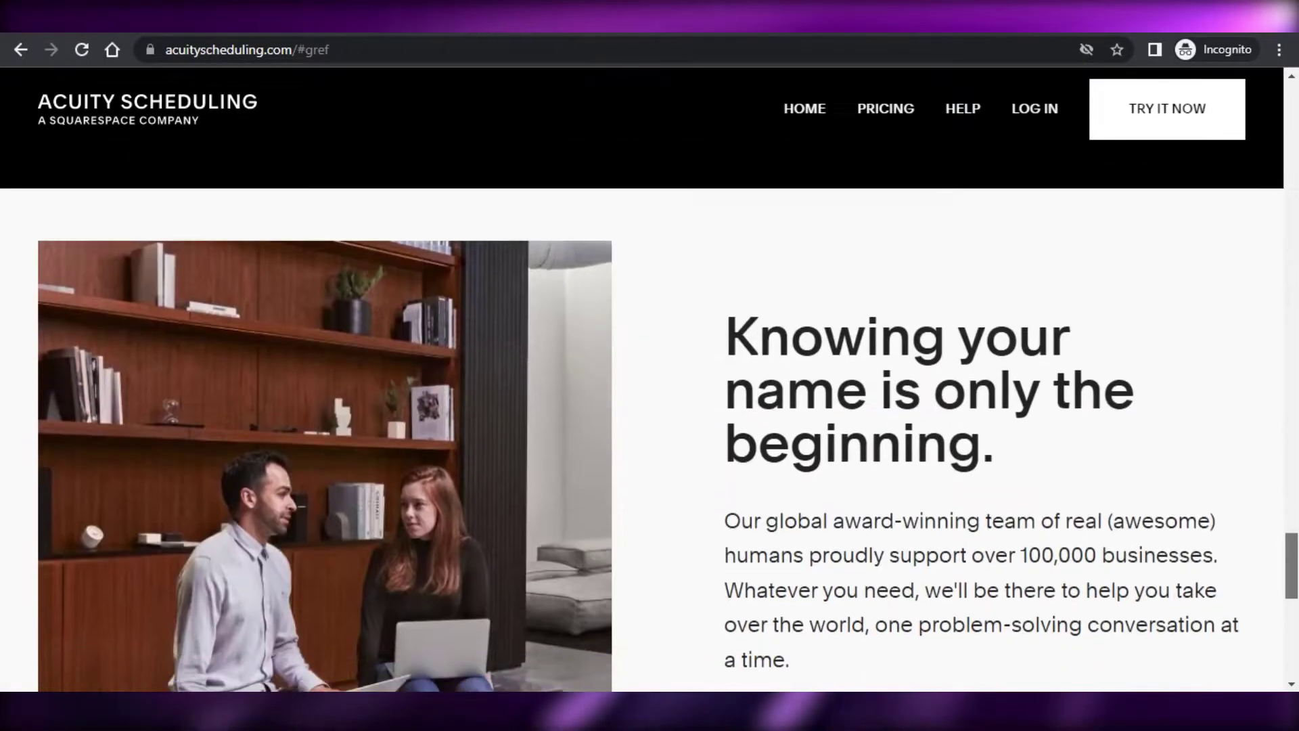
pyautogui.scroll(20, 650, 379)
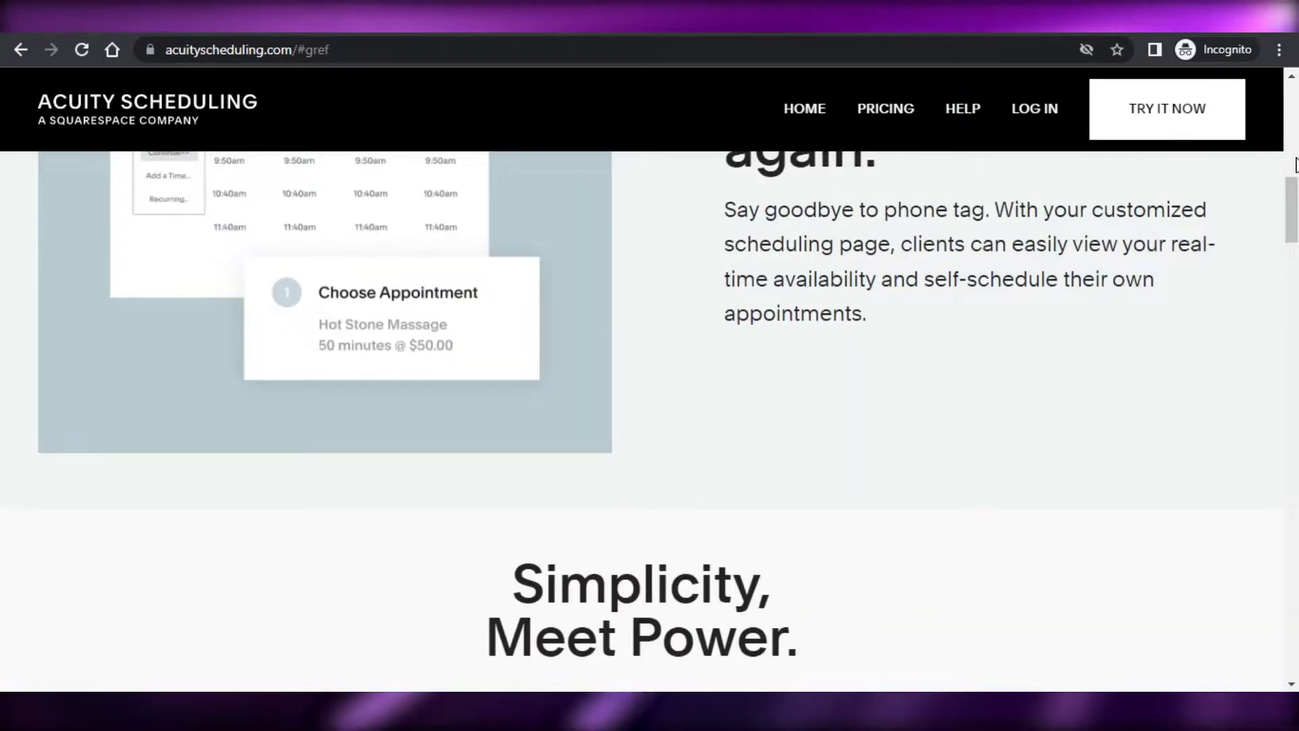
pyautogui.scroll(6, 649, 378)
pyautogui.scroll(-6, 649, 378)
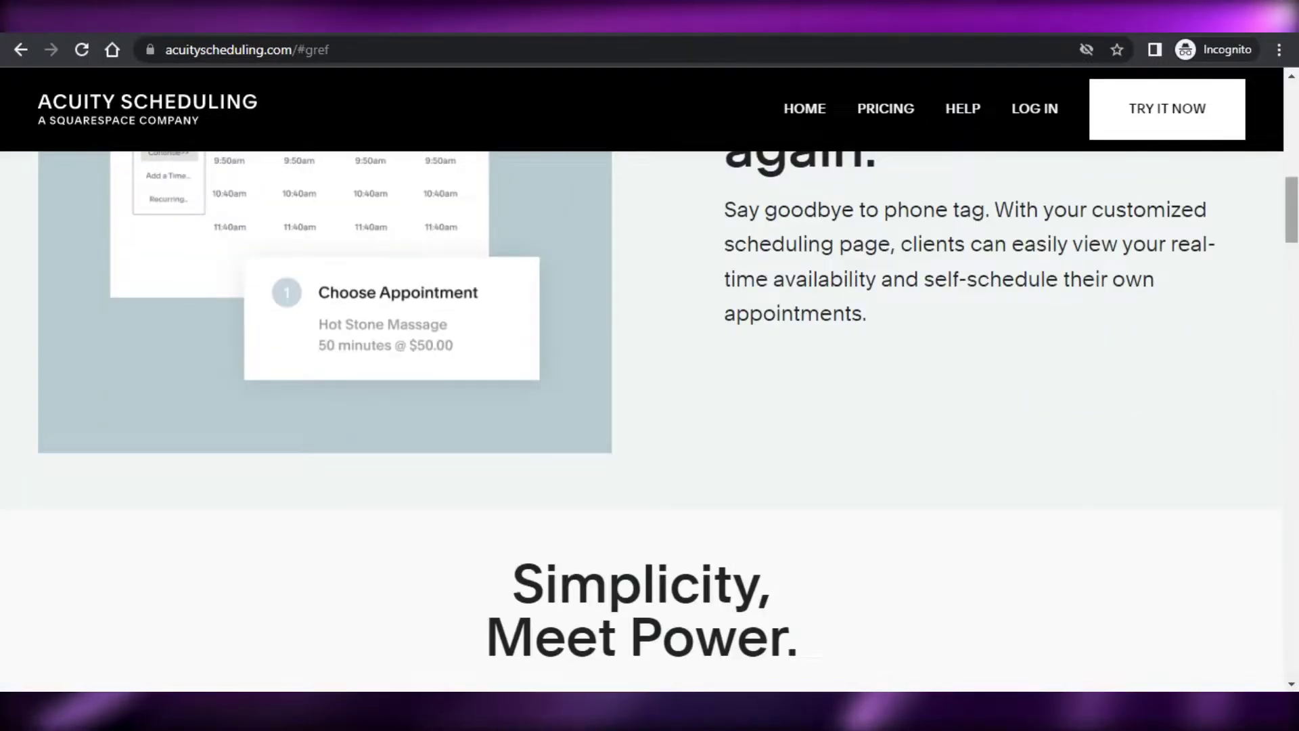
pyautogui.scroll(8, 948, 179)
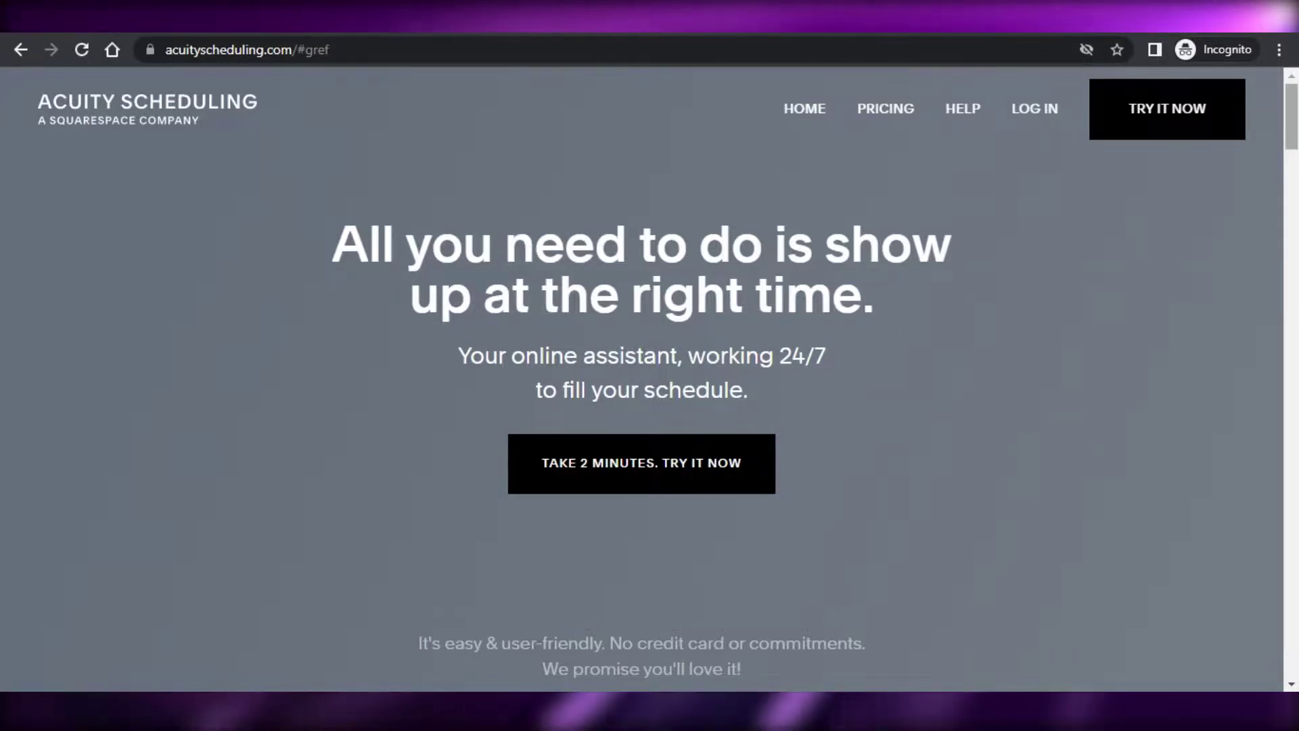
pyautogui.scroll(-10, 642, 177)
pyautogui.scroll(-10, 641, 379)
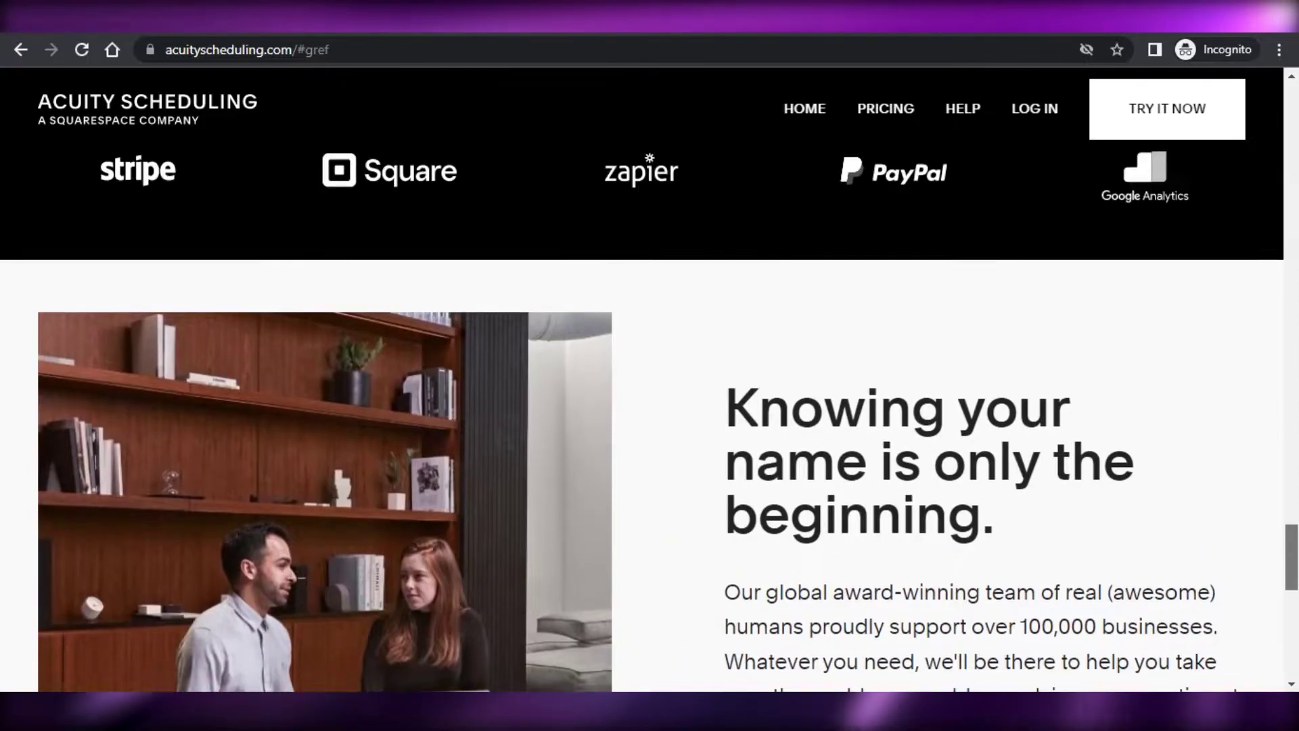
pyautogui.moveTo(1292, 575); pyautogui.dragTo(1293, 122)
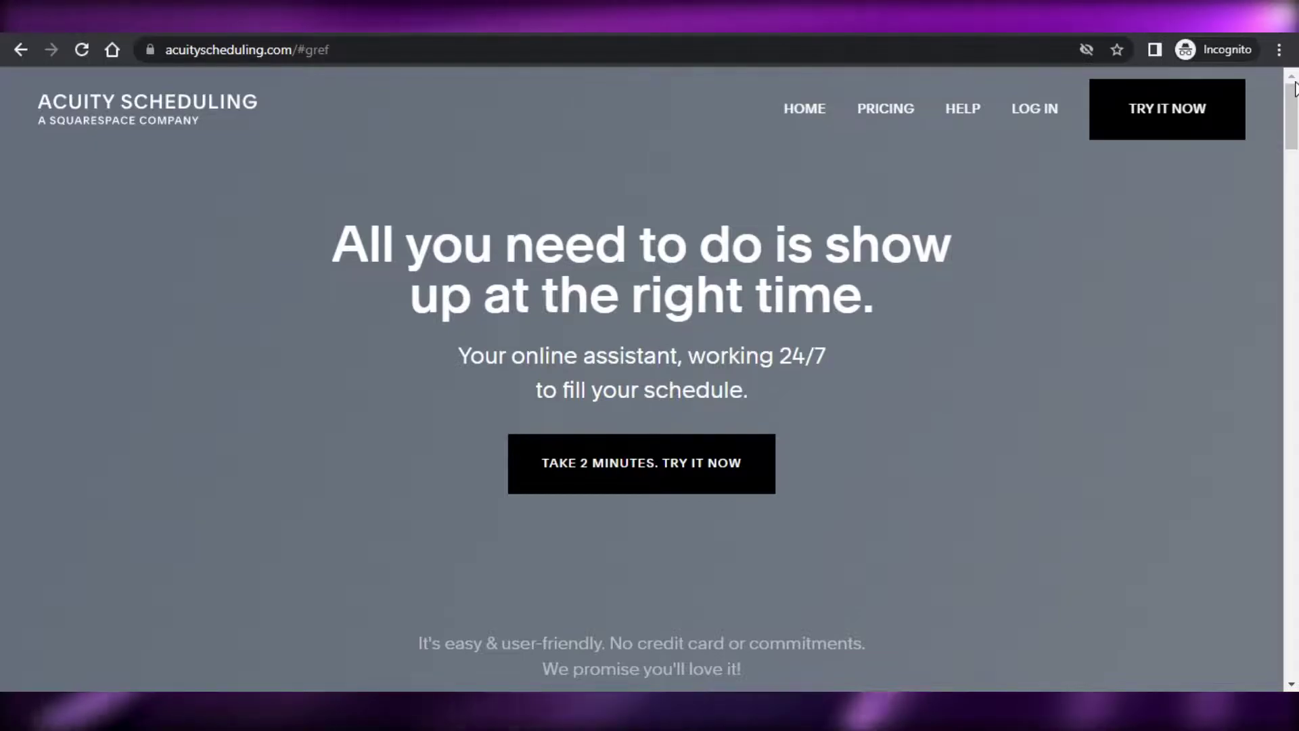
pyautogui.scroll(-9, 642, 379)
pyautogui.scroll(-15, 1297, 350)
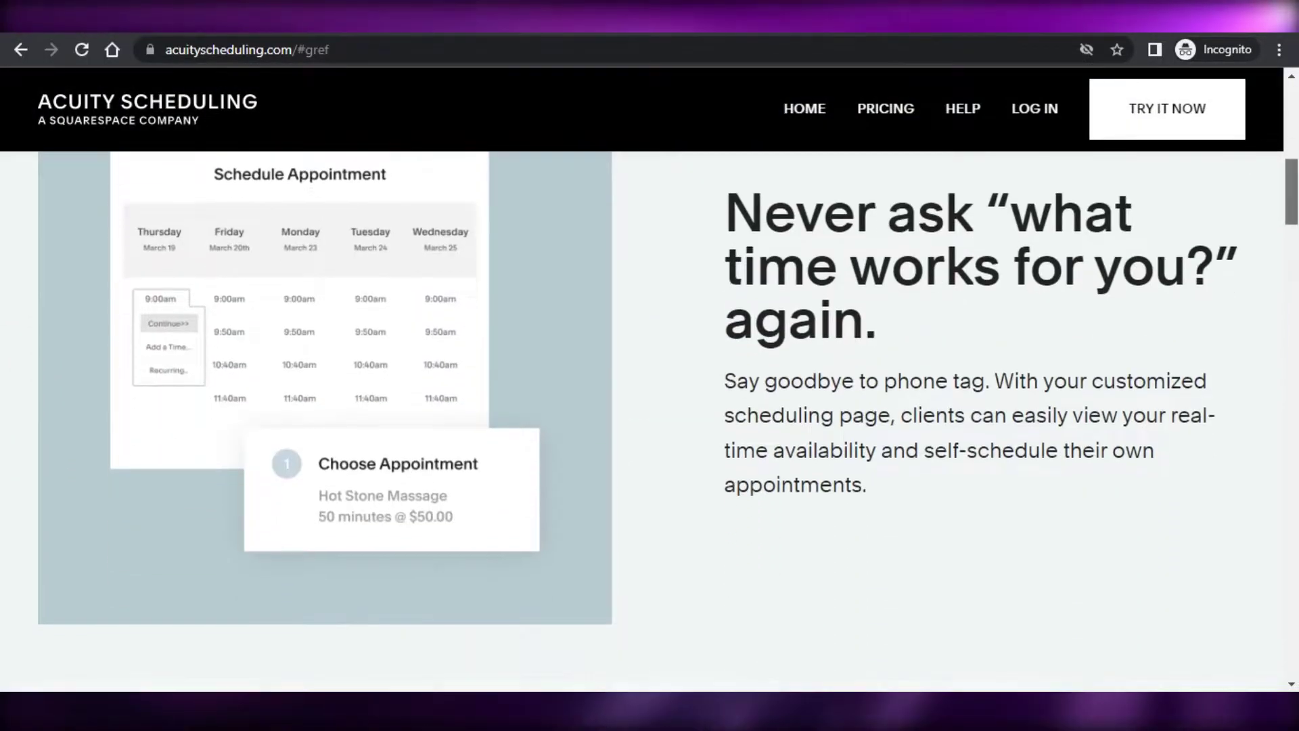
pyautogui.scroll(-15, 1297, 350)
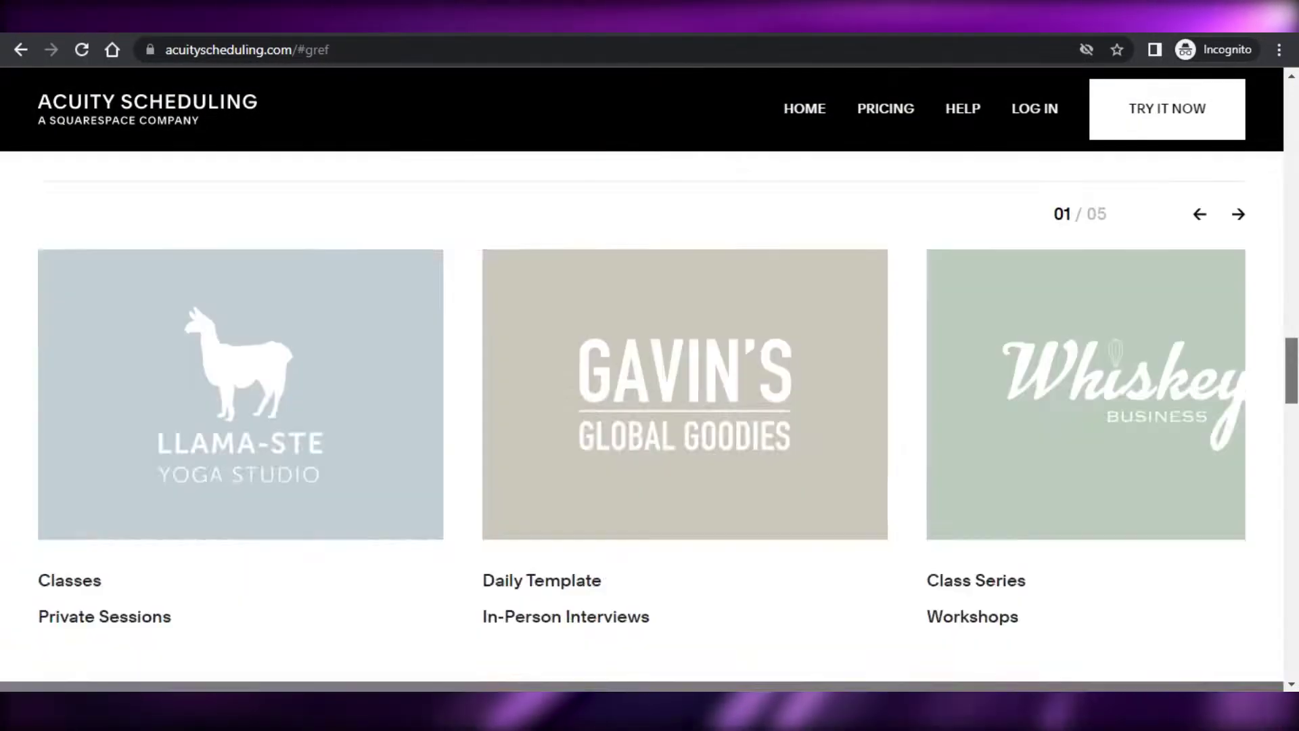
pyautogui.scroll(-10, 649, 419)
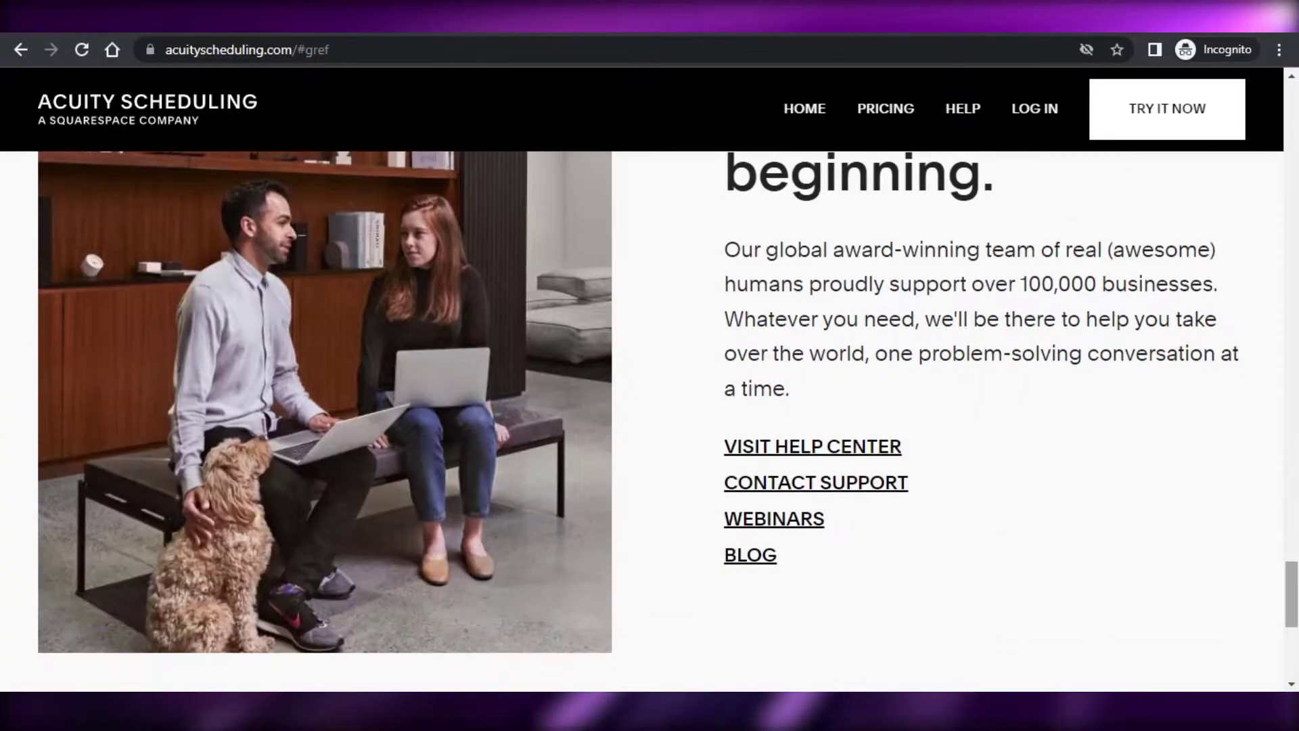
pyautogui.scroll(20, 649, 419)
pyautogui.scroll(15, 650, 420)
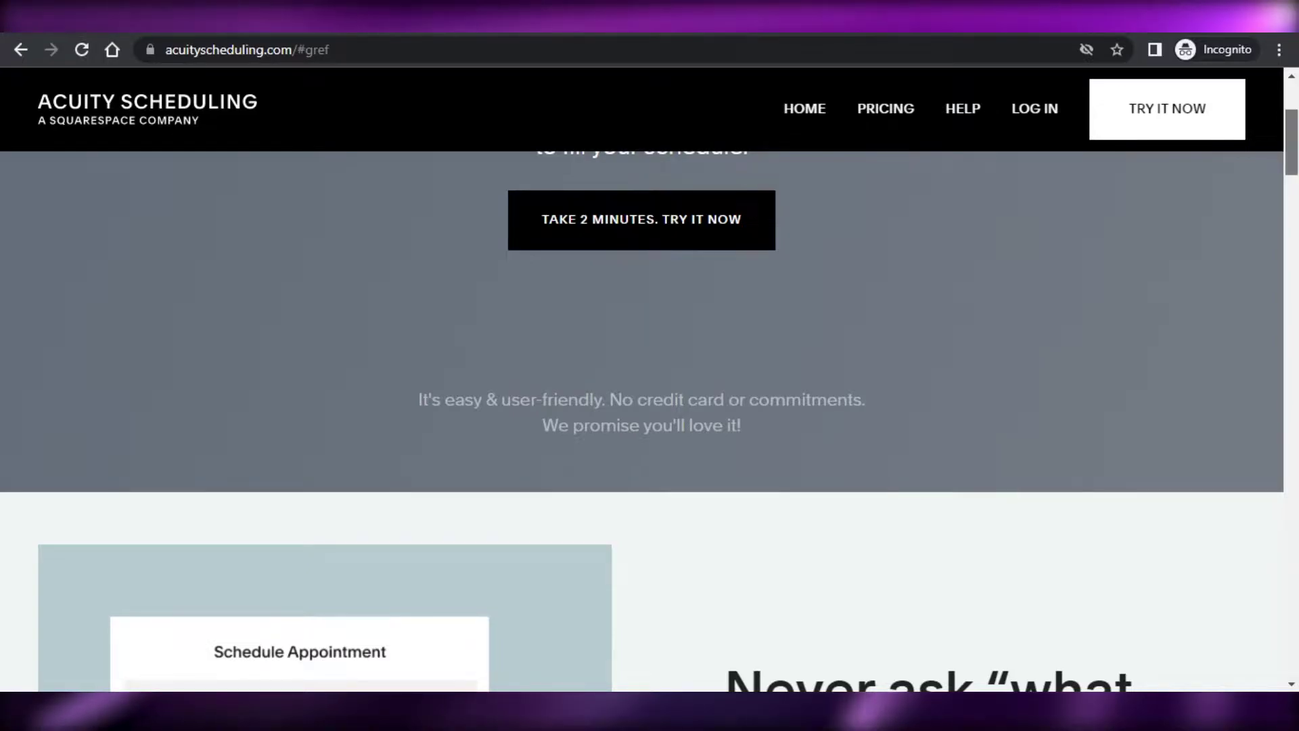
pyautogui.scroll(4, 650, 419)
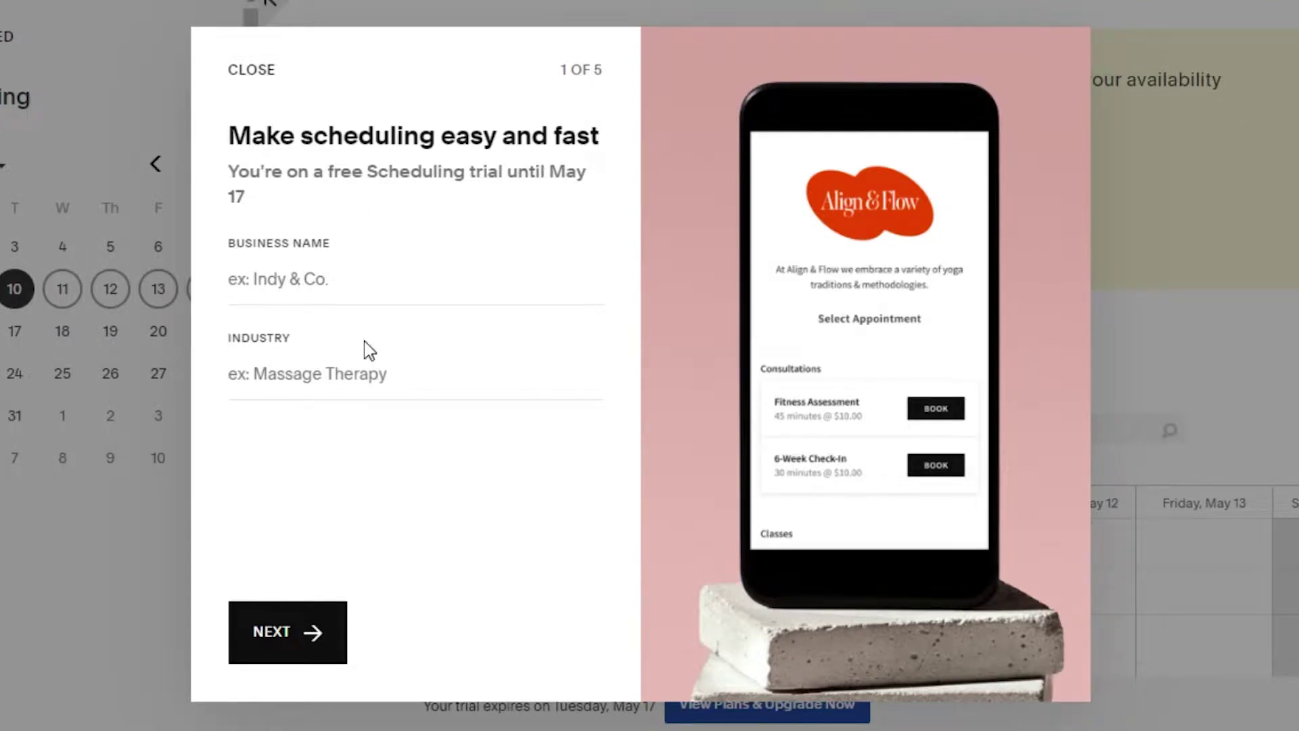
# Enter 'TherapyForYou' as the business name and pick Massage Therapy as the industry, then continue
pyautogui.click(315, 284)
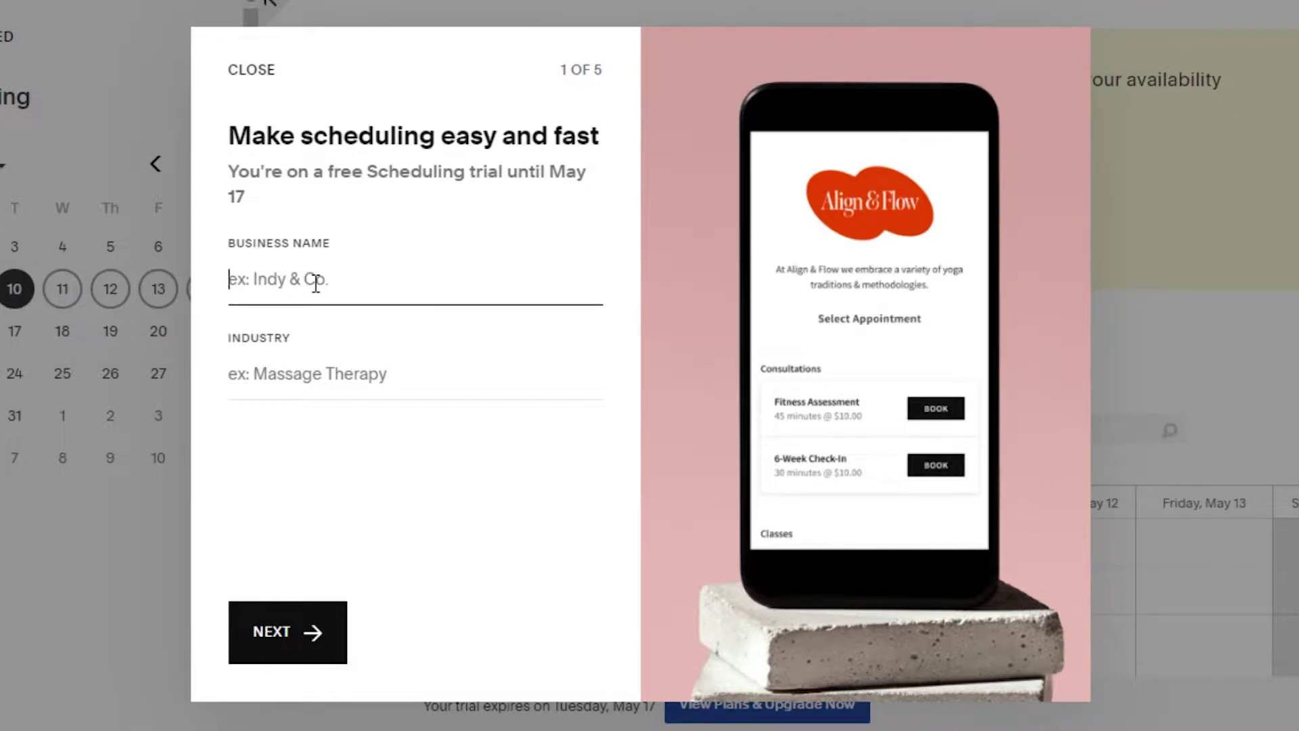
pyautogui.write('Ther')
pyautogui.write('apyForYou')
pyautogui.press('Tab')
pyautogui.write('Massage Therapy')
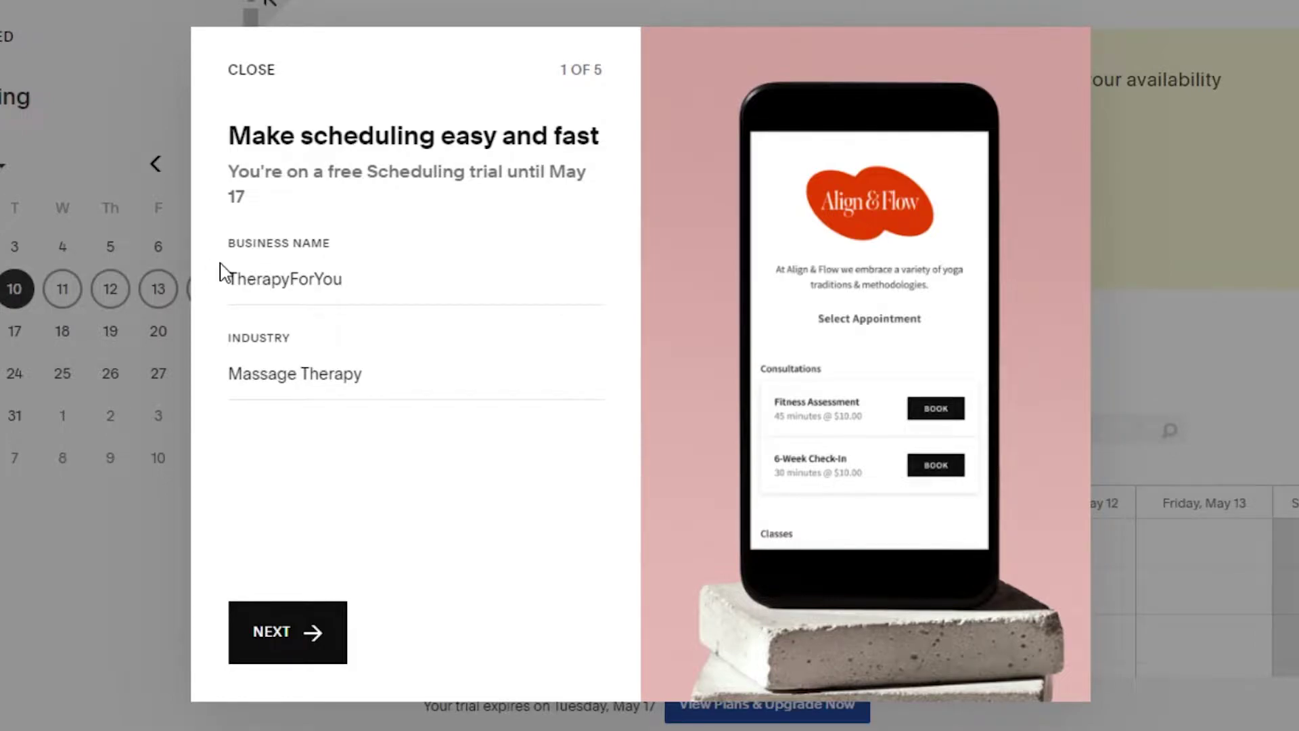
pyautogui.click(375, 375)
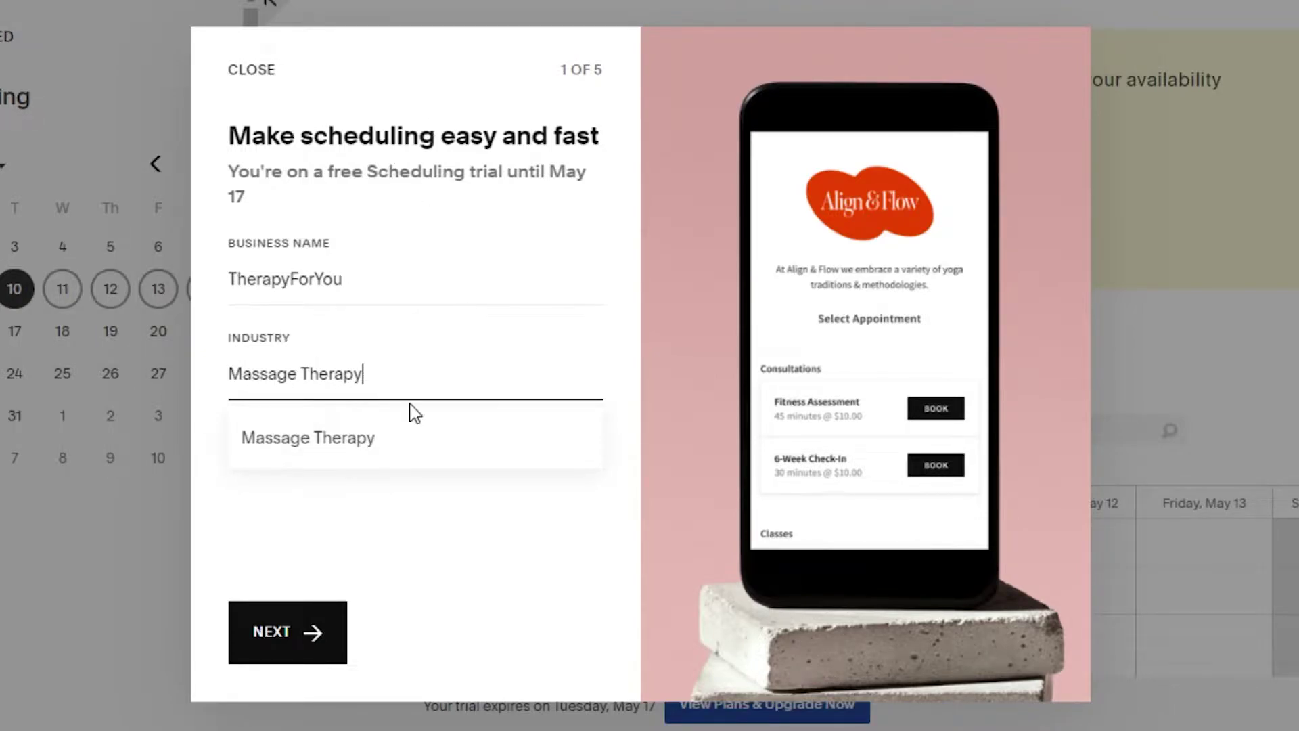
pyautogui.click(304, 632)
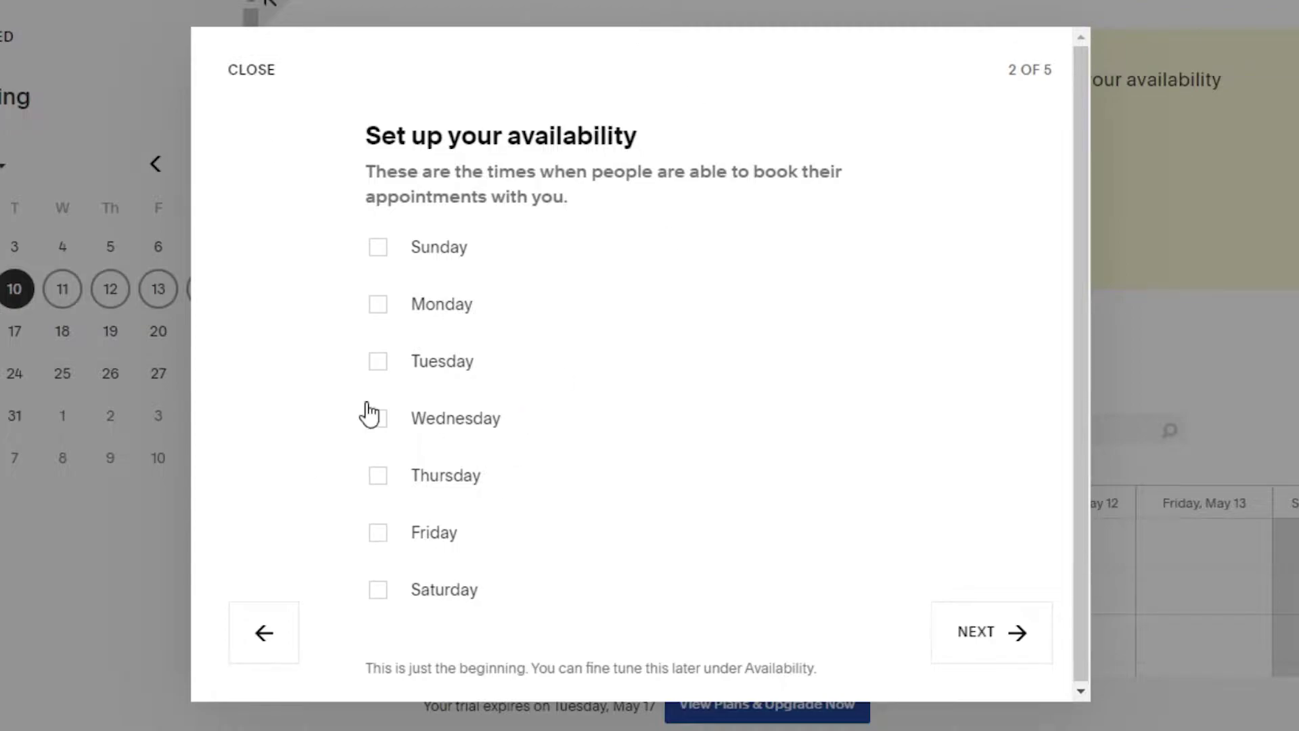
# Mark Monday, Tuesday, Wednesday, Thursday and Friday as available days
pyautogui.moveTo(1091, 113); pyautogui.dragTo(1091, 162)
pyautogui.click(888, 119)
pyautogui.click(377, 260)
pyautogui.click(378, 396)
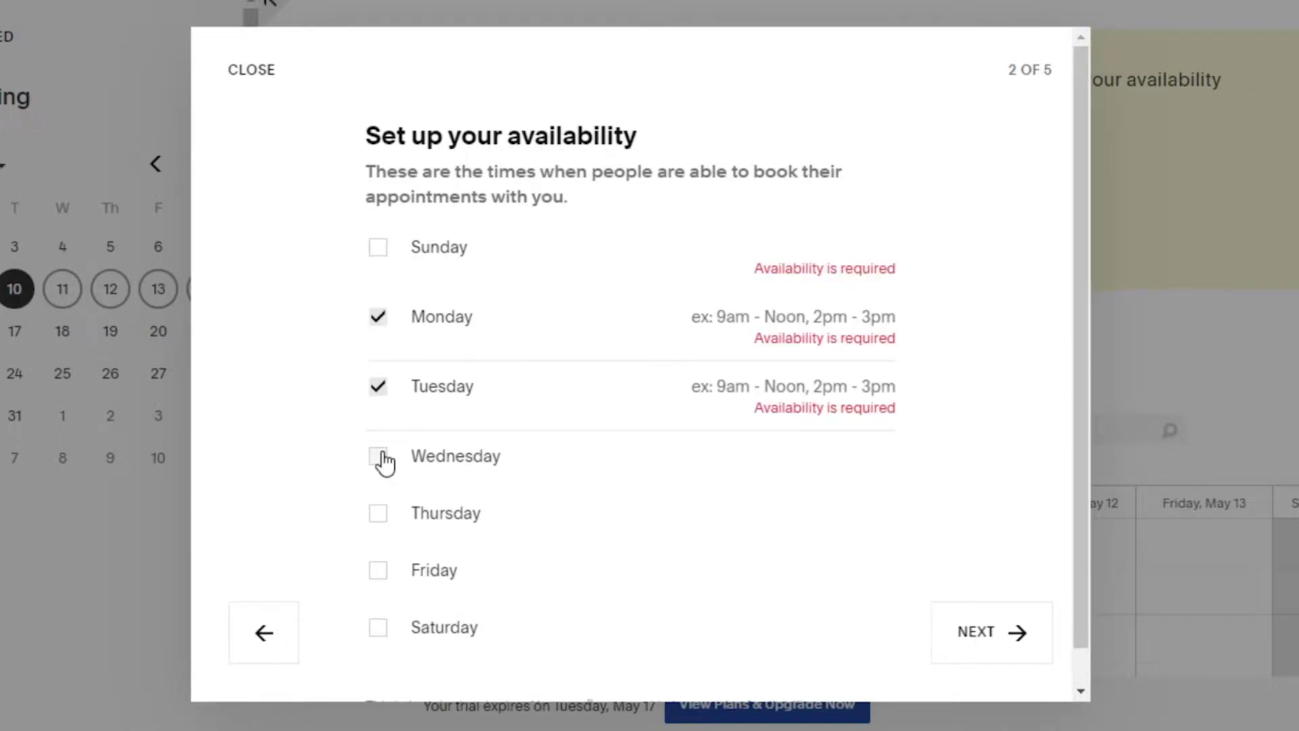
pyautogui.click(377, 455)
pyautogui.click(382, 531)
pyautogui.click(379, 587)
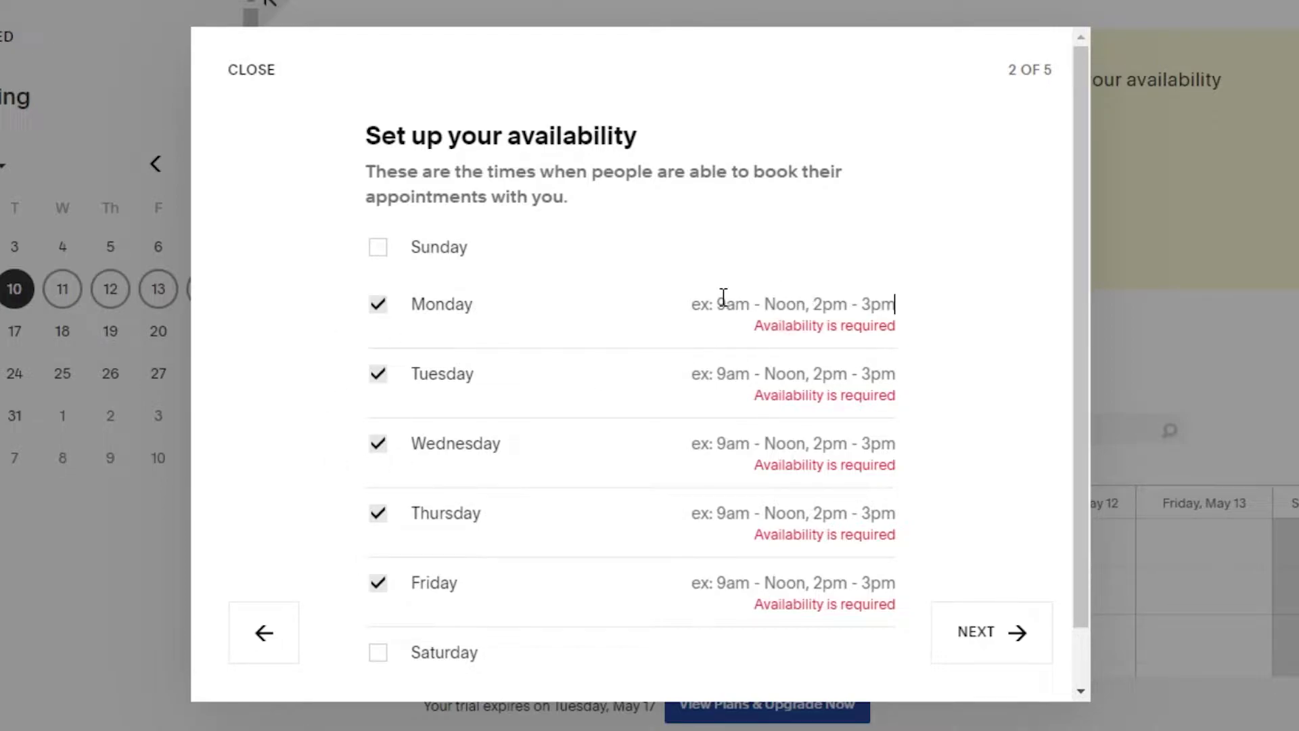
# Set Monday's hours to 7:00am-5:00pm and continue to the service types step
pyautogui.click(765, 313)
pyautogui.write('7a.m')
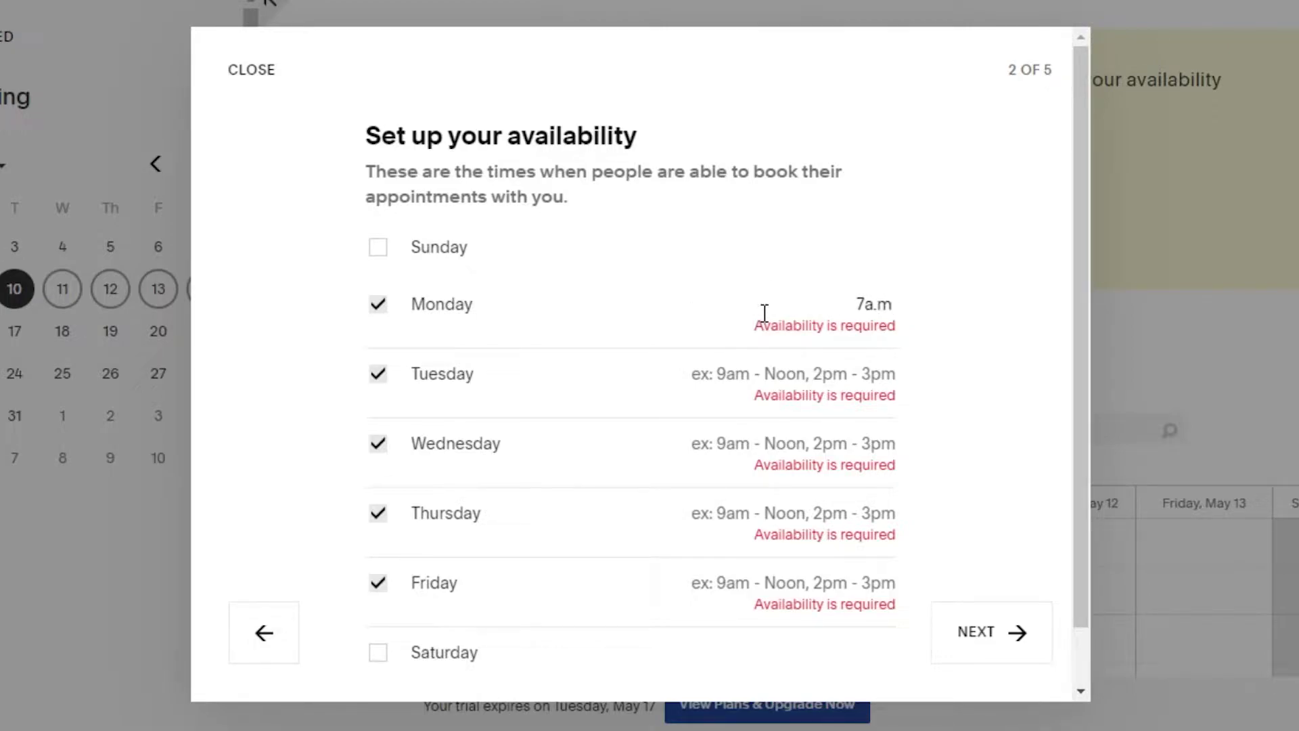
pyautogui.write(' to 5p,m')
pyautogui.press('BackSpace')
pyautogui.press('BackSpace')
pyautogui.write('.m')
pyautogui.click(771, 383)
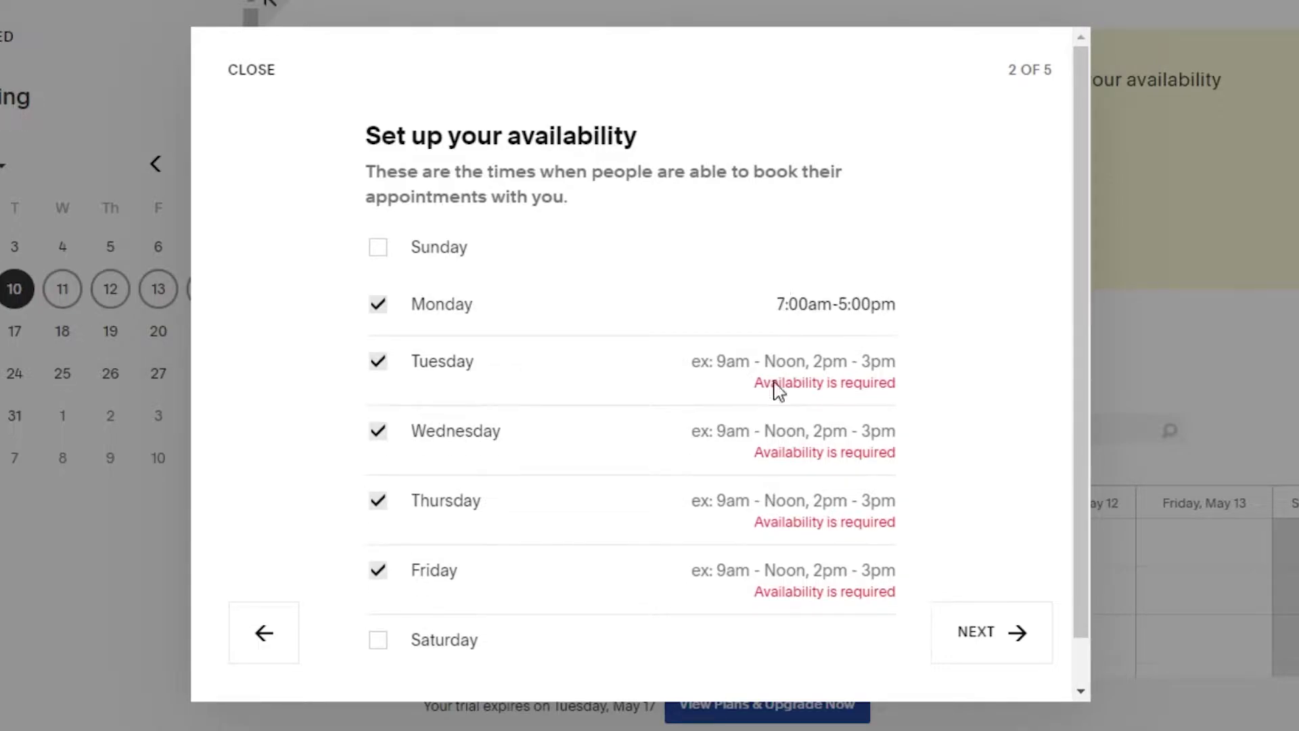
pyautogui.press('Return')
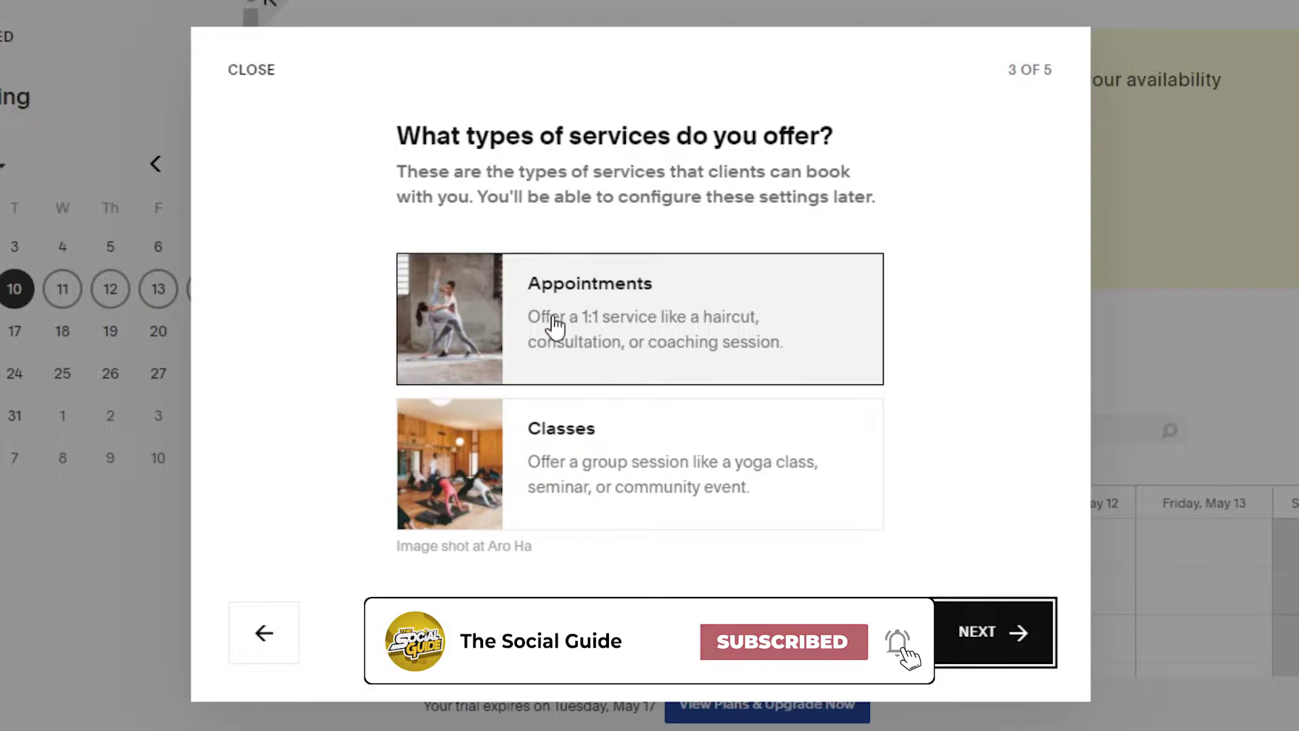
# Choose Appointments as the service type offered
pyautogui.click(455, 337)
pyautogui.click(467, 331)
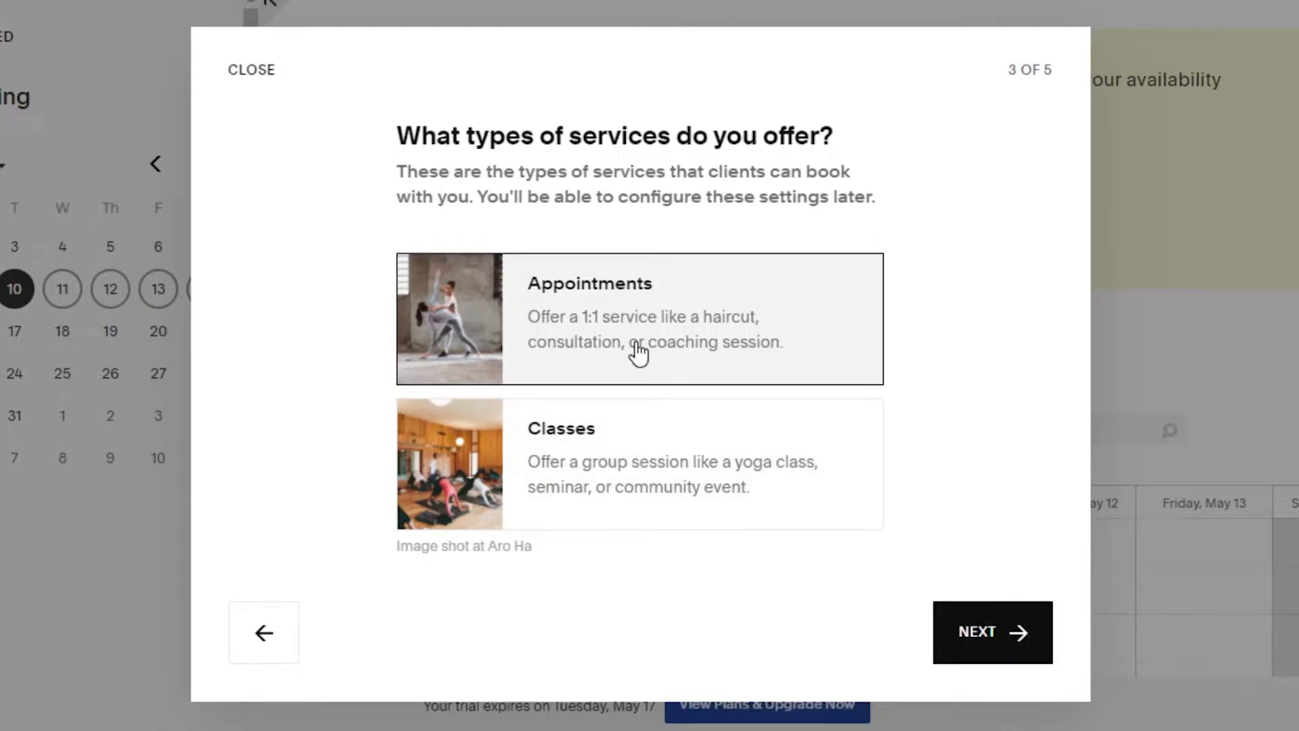
pyautogui.click(1010, 632)
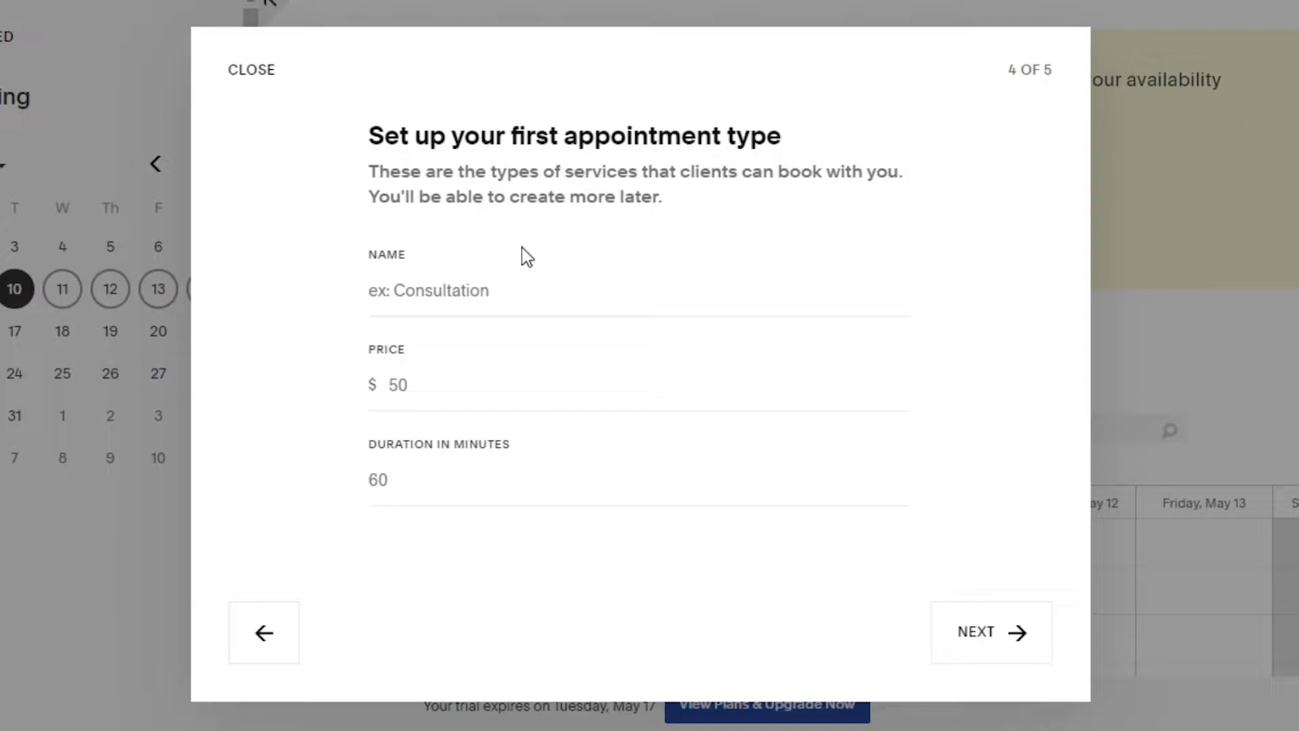
# Add a 'Therapy Session' appointment type priced at $69 lasting 120 minutes
pyautogui.click(439, 300)
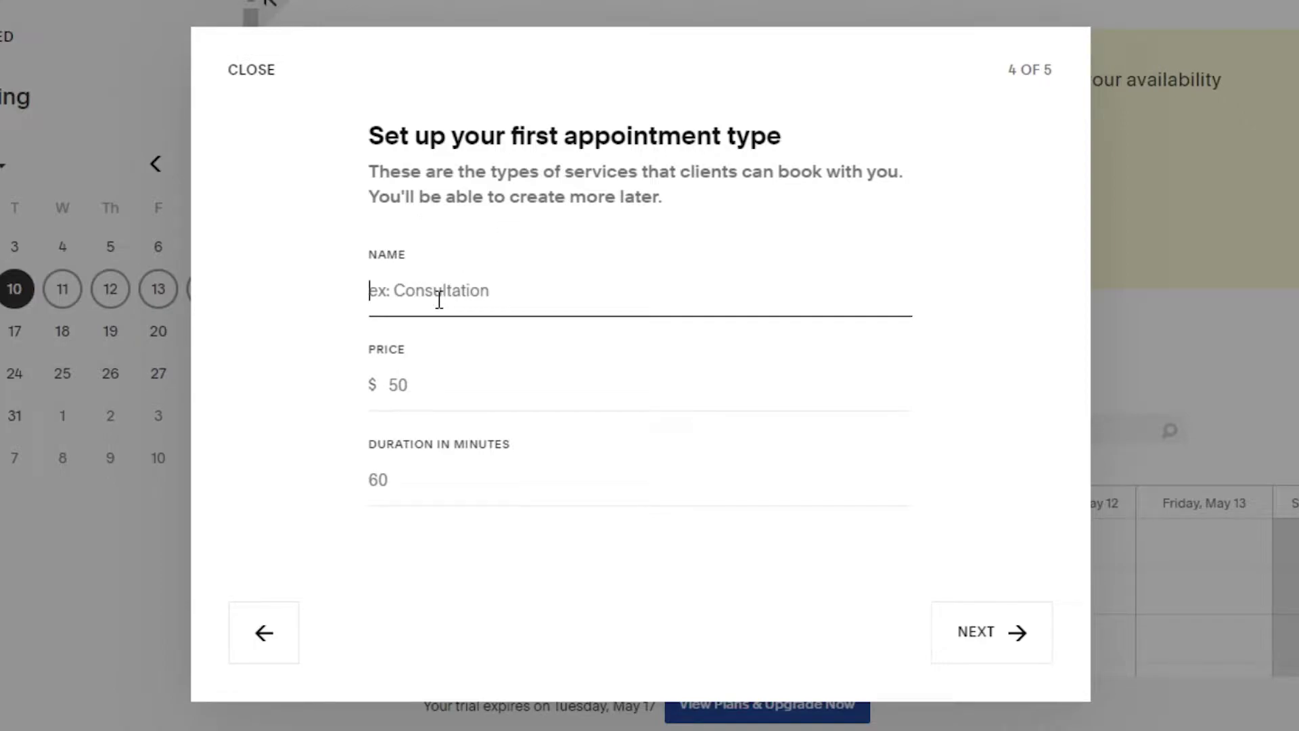
pyautogui.write('Thera')
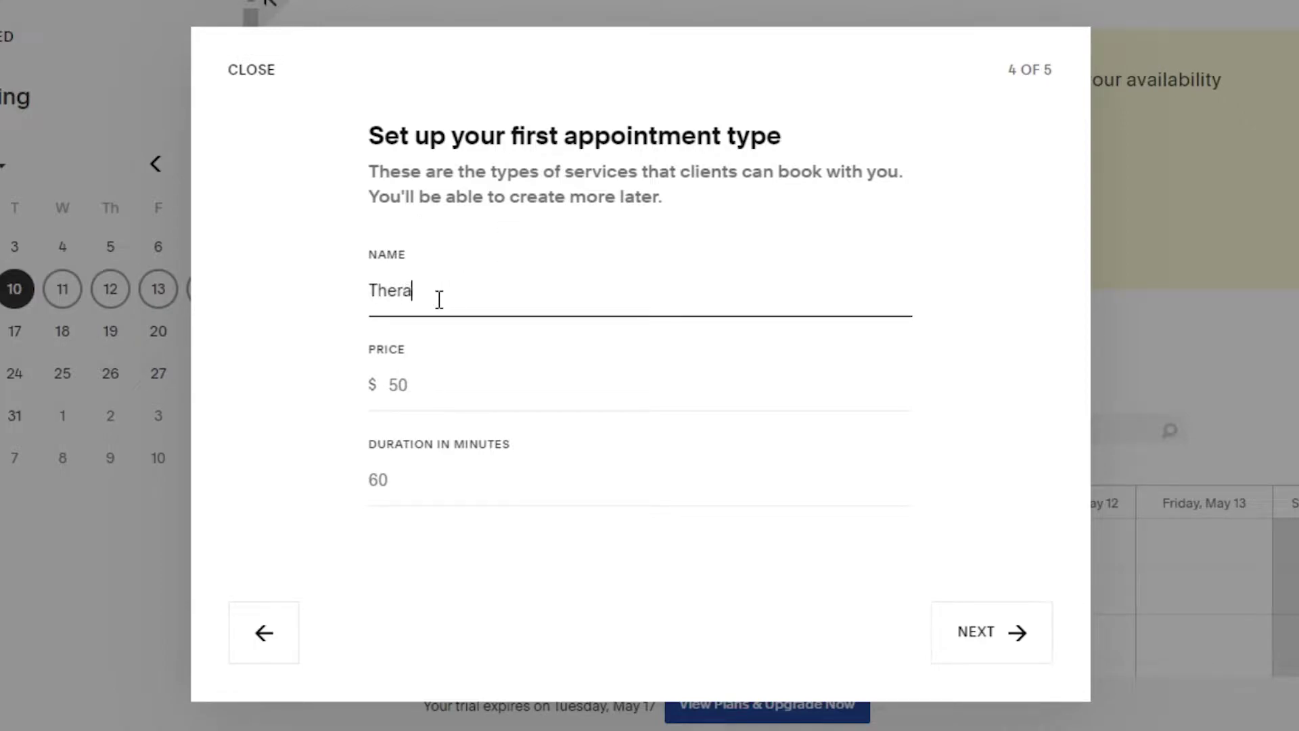
pyautogui.write('py Session')
pyautogui.click(401, 382)
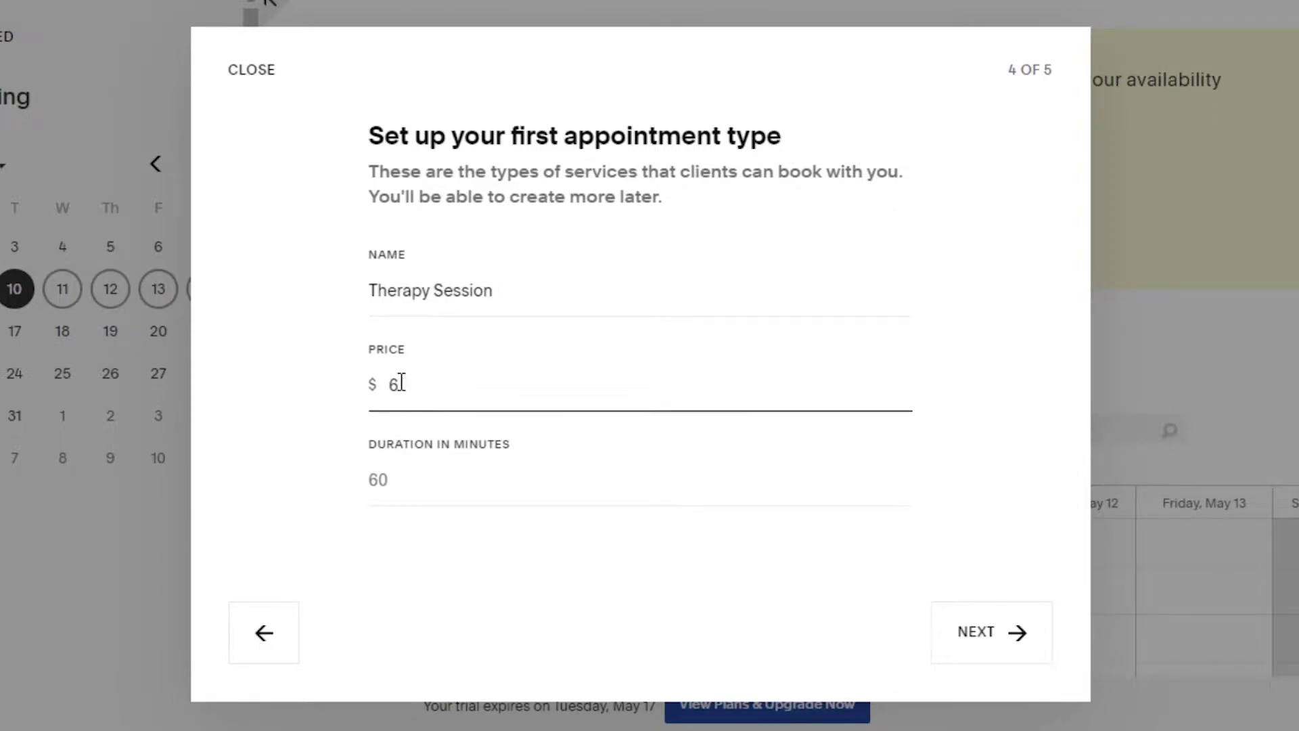
pyautogui.click(400, 485)
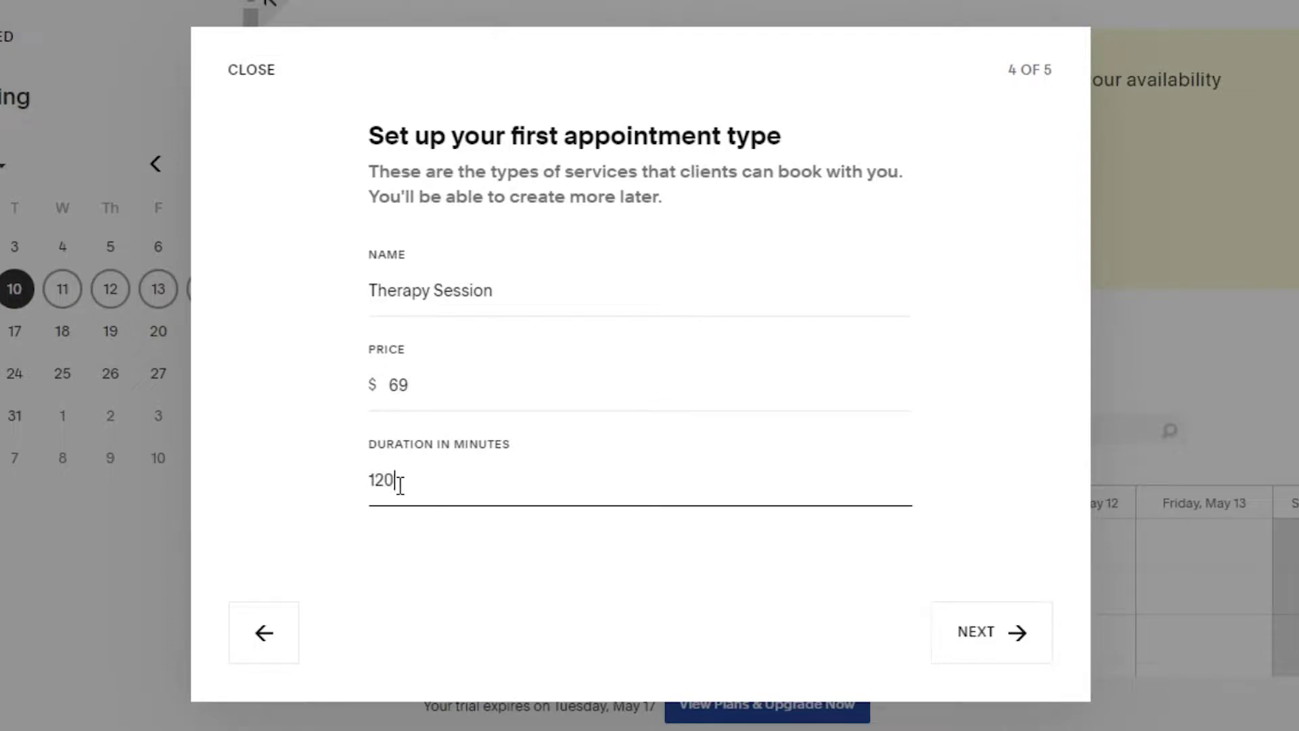
pyautogui.click(1021, 635)
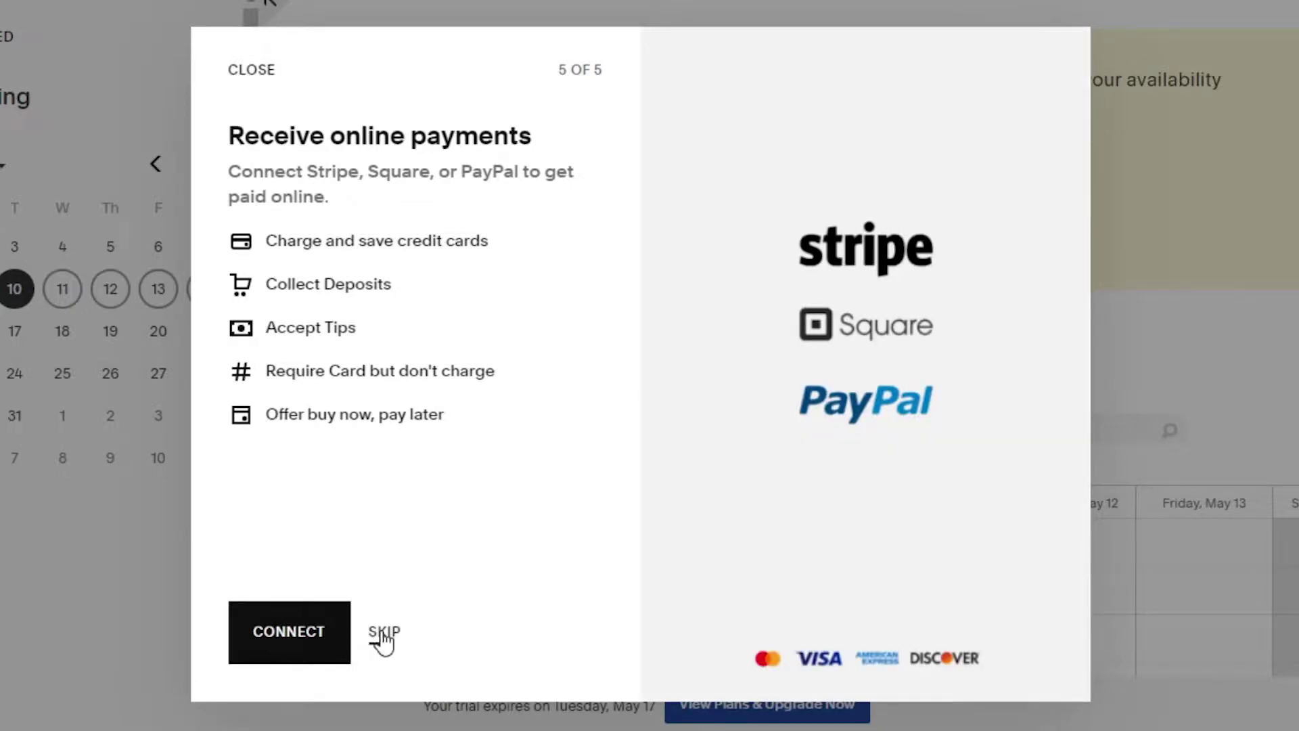
# Skip the online payments step to finish the setup wizard
pyautogui.click(383, 640)
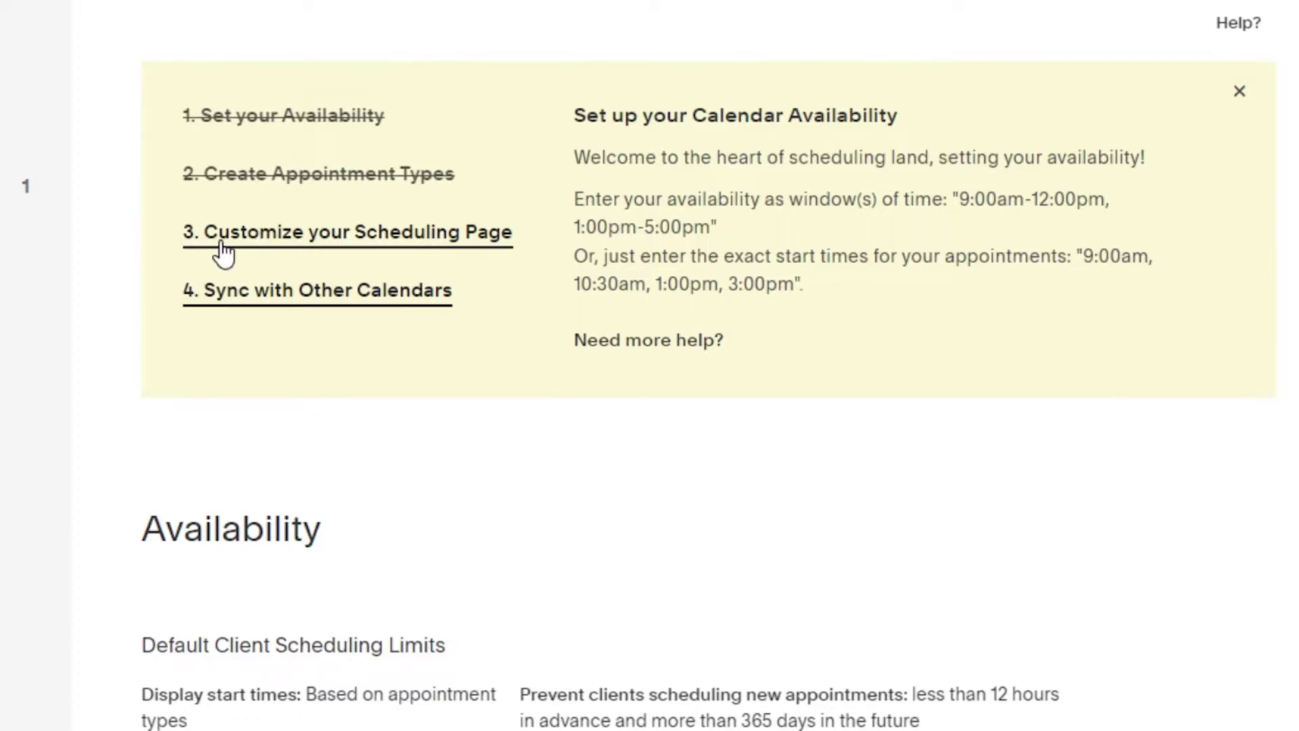
# Under '3. Customize your Scheduling Page', change the client page template from Daily to Monthly
pyautogui.click(428, 237)
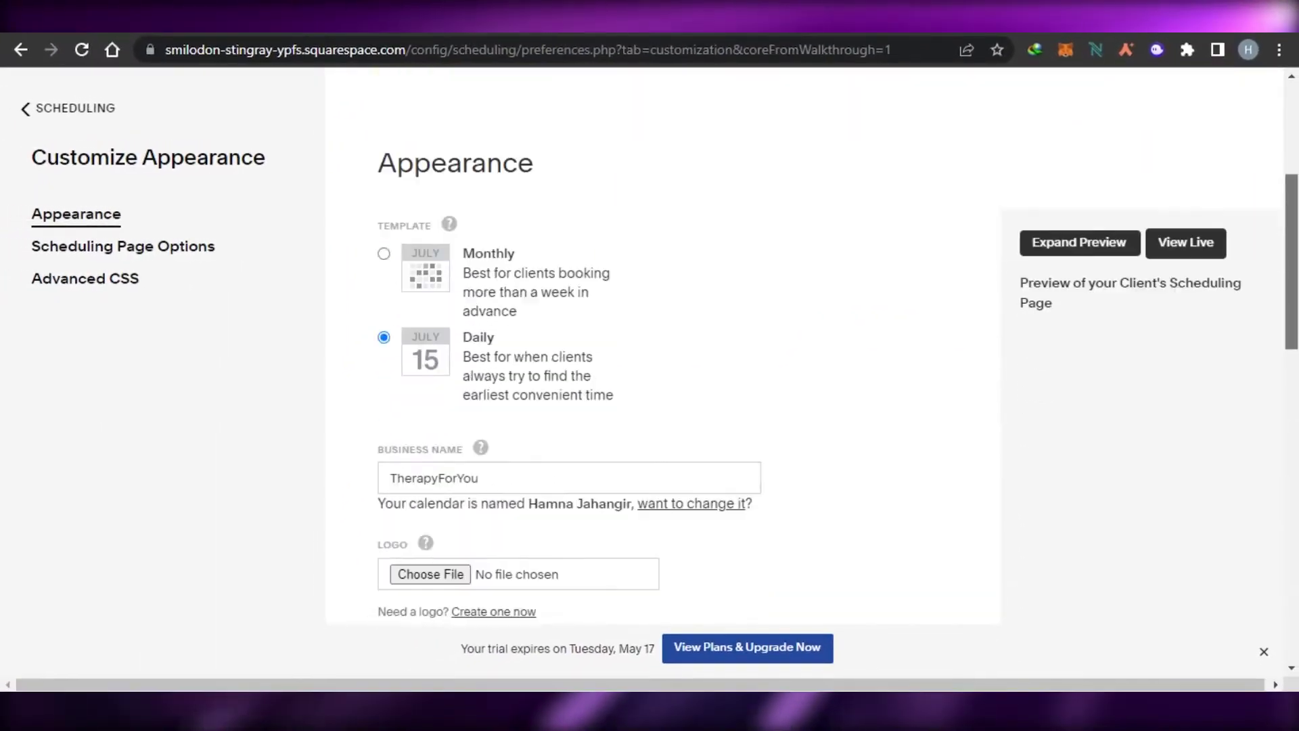
pyautogui.scroll(-15, 650, 352)
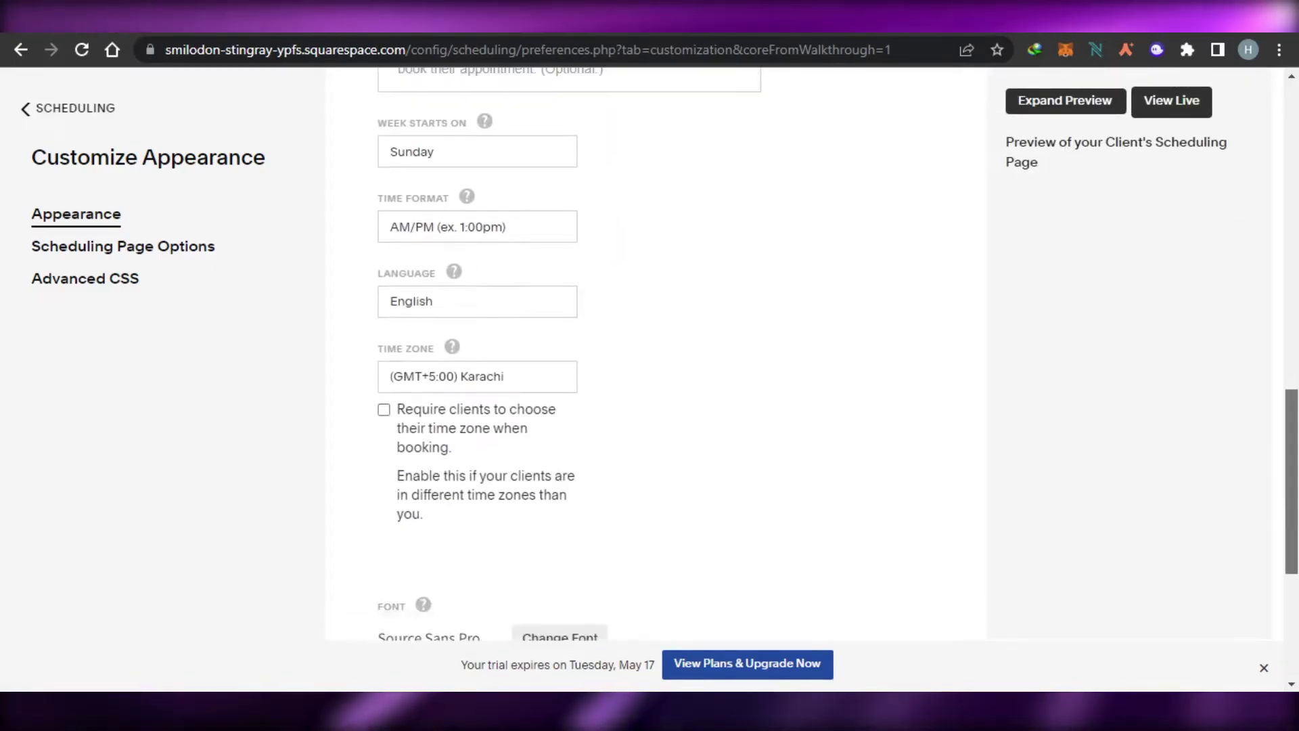
pyautogui.scroll(-2, 650, 352)
pyautogui.scroll(15, 649, 351)
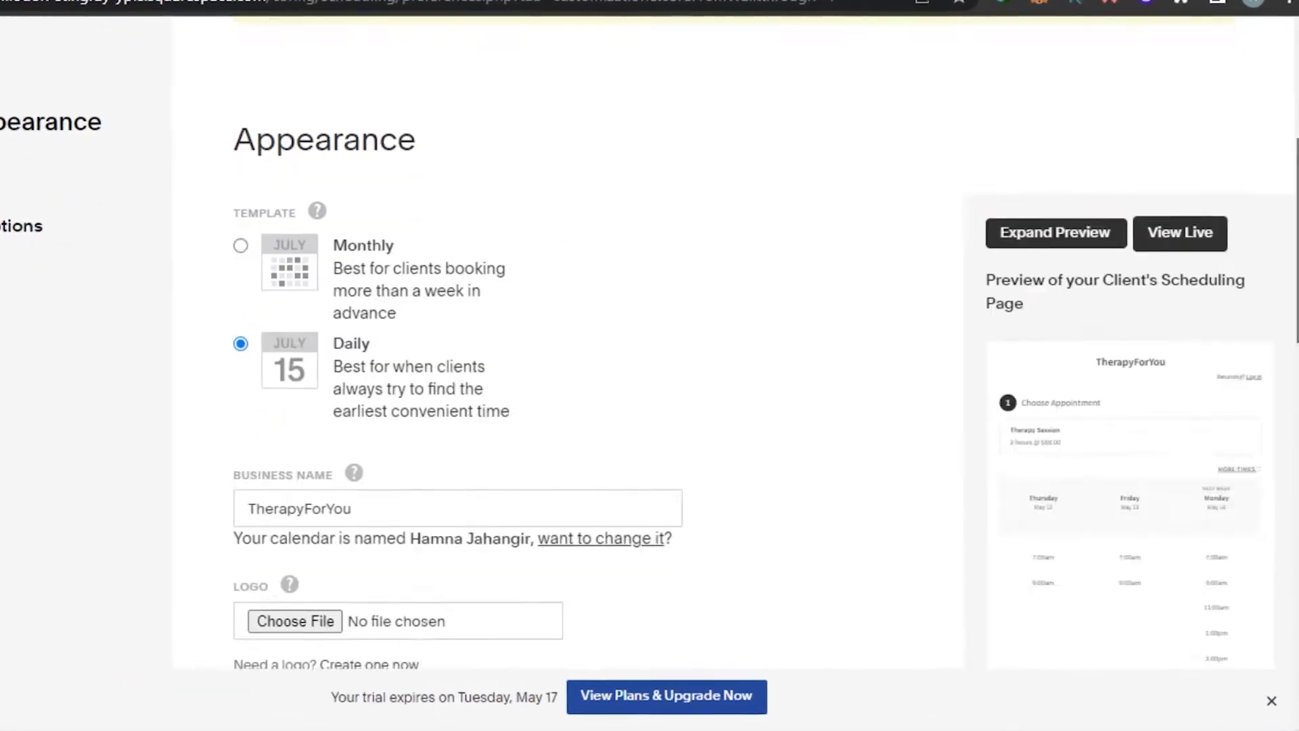
pyautogui.scroll(5, 1255, 377)
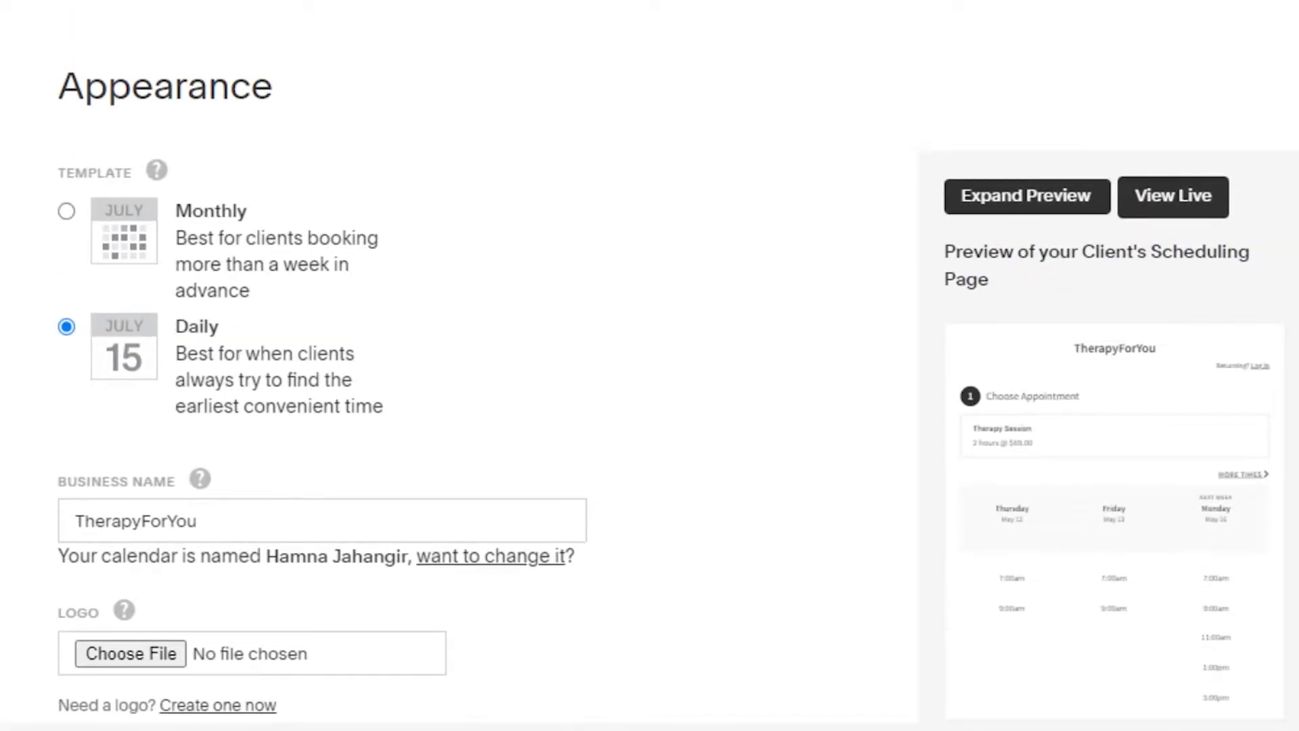
pyautogui.scroll(6, 649, 365)
pyautogui.scroll(-1, 649, 365)
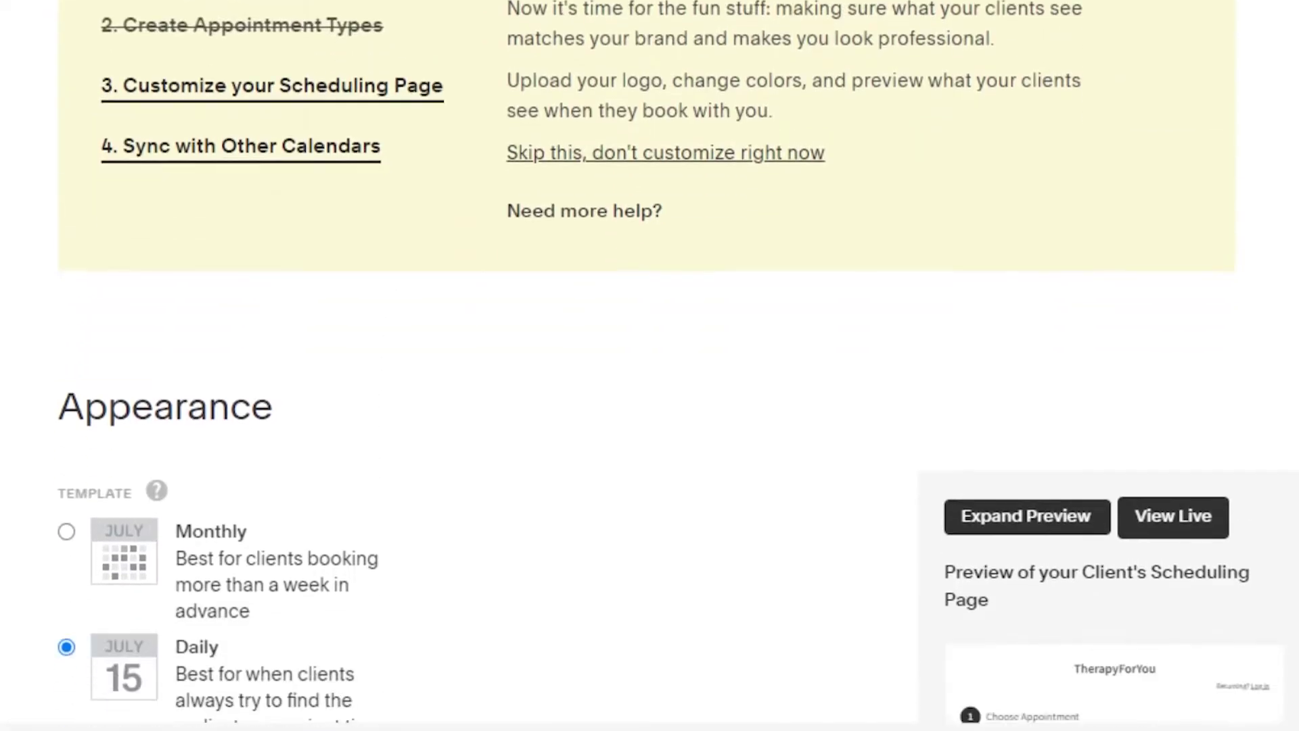
pyautogui.scroll(-7, 475, 210)
pyautogui.scroll(1, 476, 210)
pyautogui.scroll(-1, 476, 210)
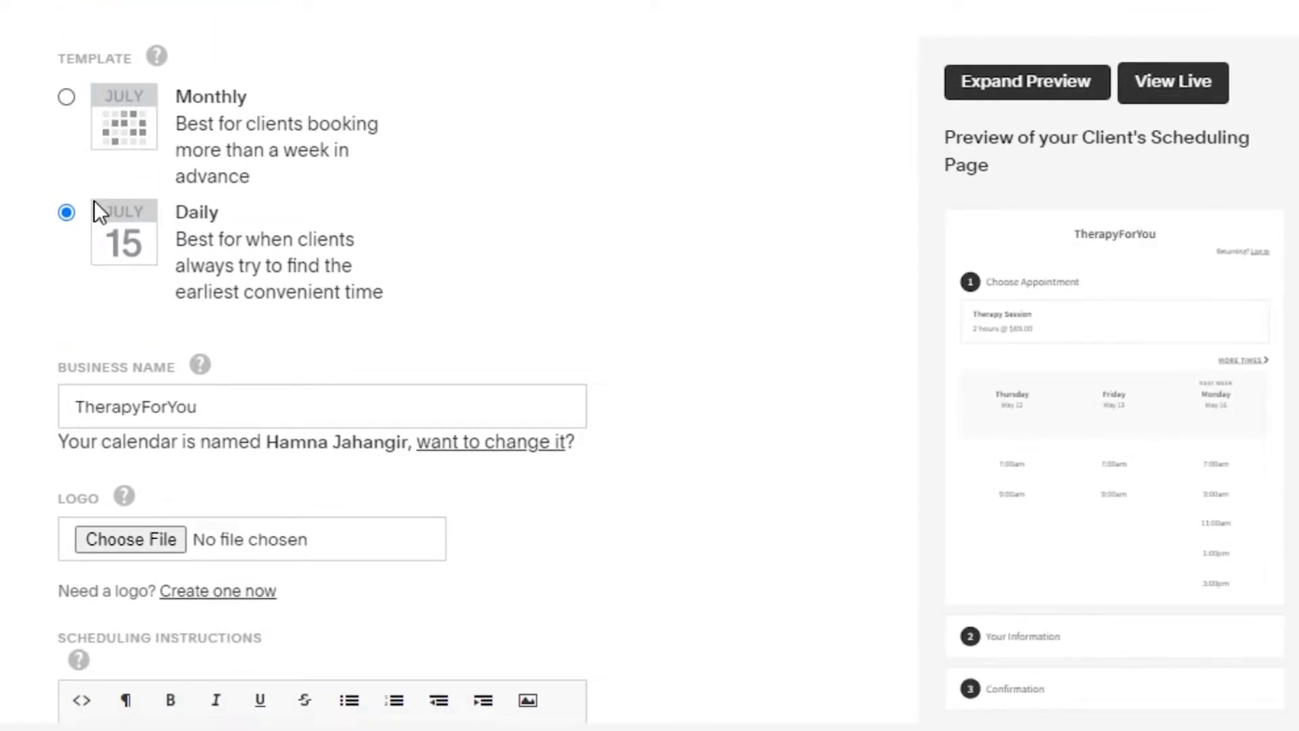
pyautogui.click(65, 97)
pyautogui.scroll(-8, 145, 151)
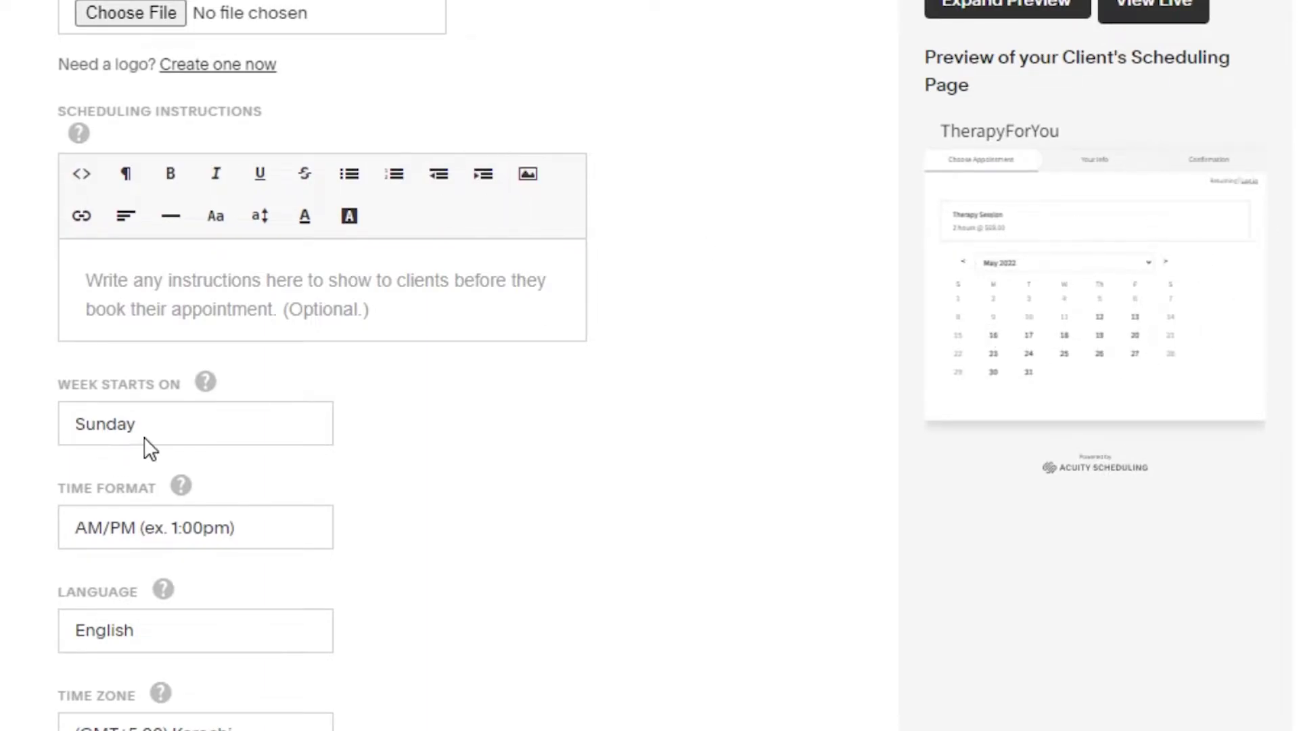
# Set Week Starts On to Monday and keep the time format at AM/PM (ex. 1:00pm)
pyautogui.scroll(-2, 79, 508)
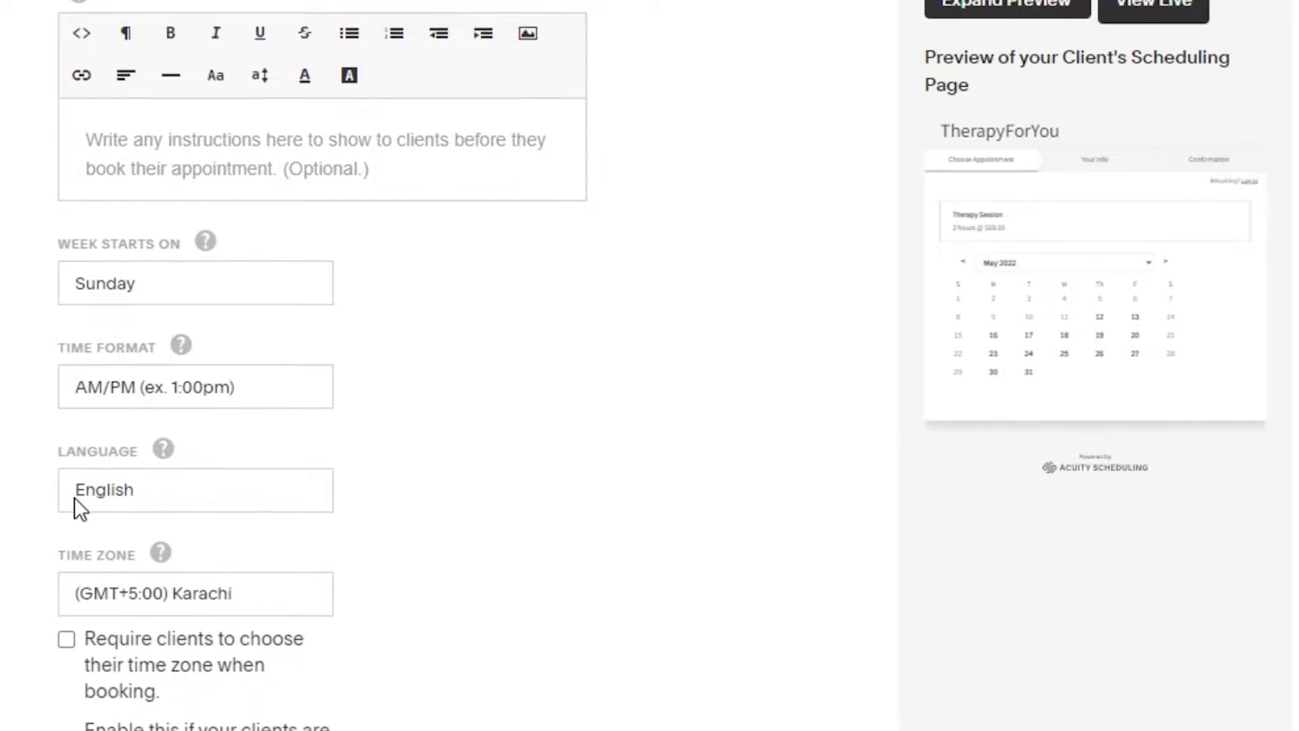
pyautogui.click(131, 283)
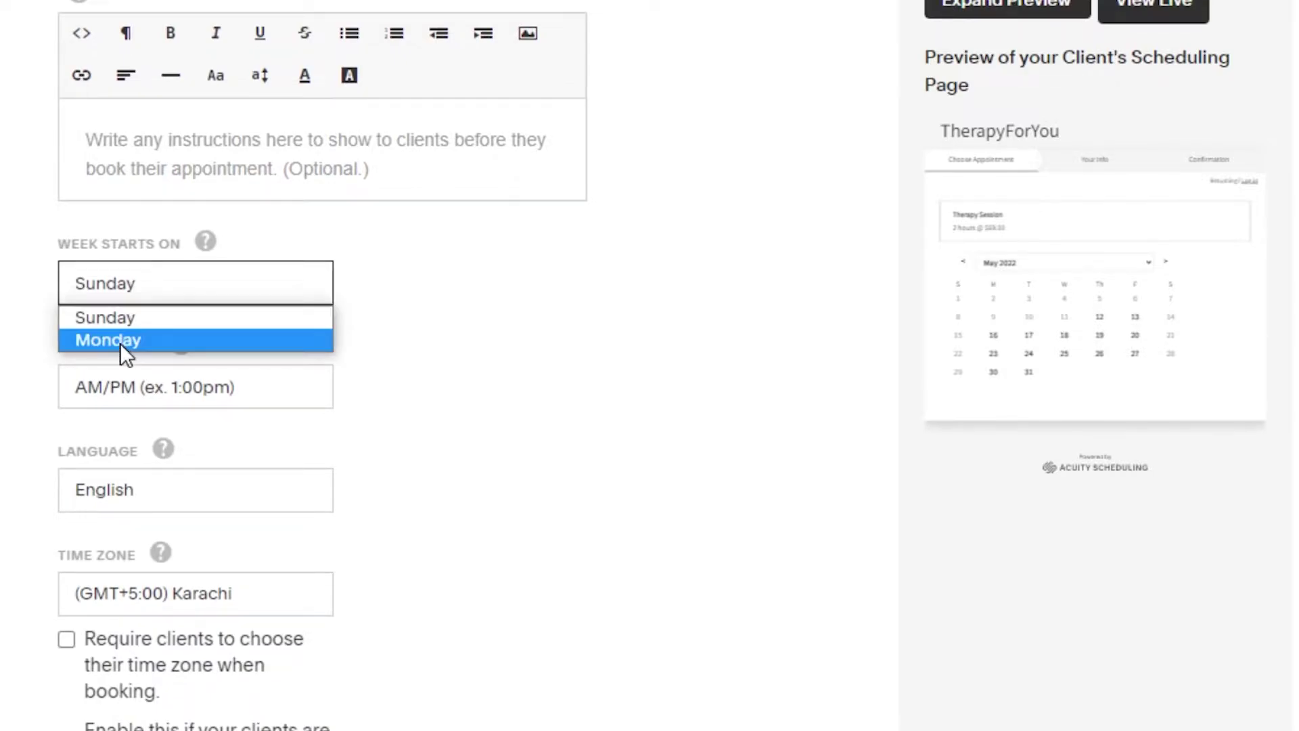
pyautogui.click(120, 343)
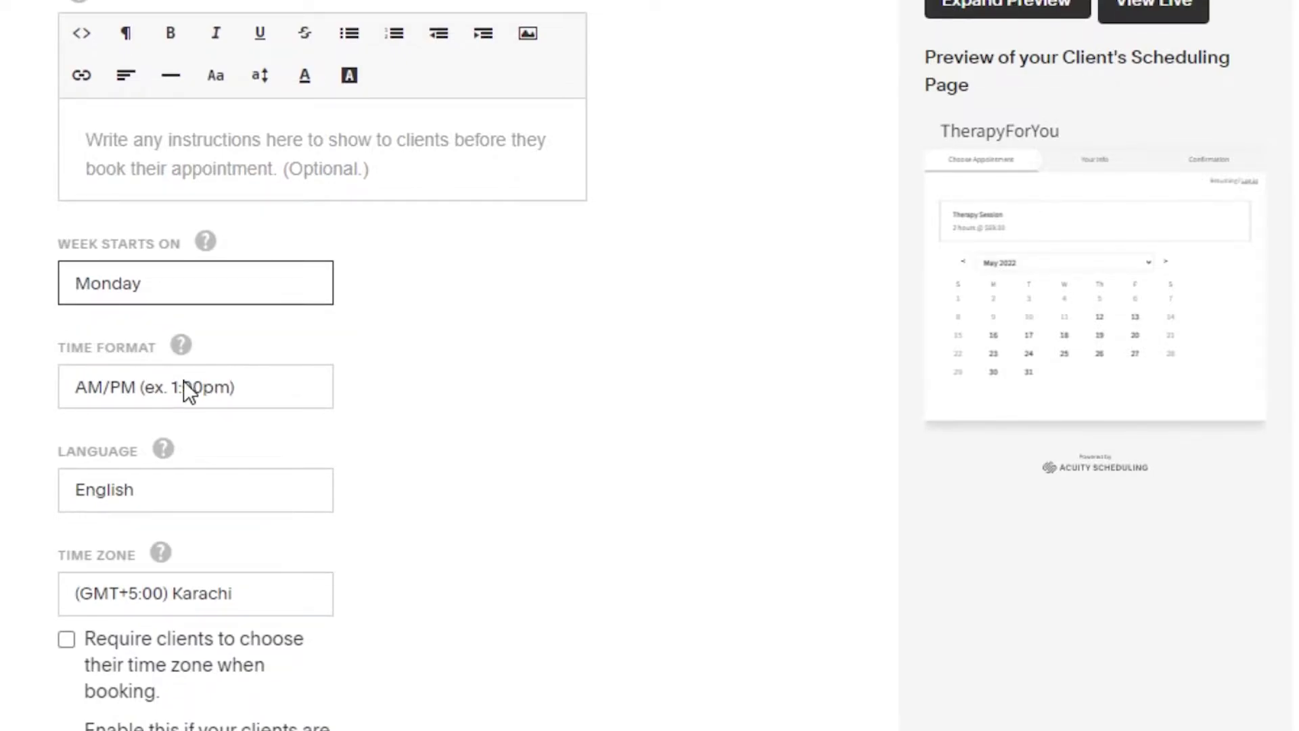
pyautogui.click(242, 385)
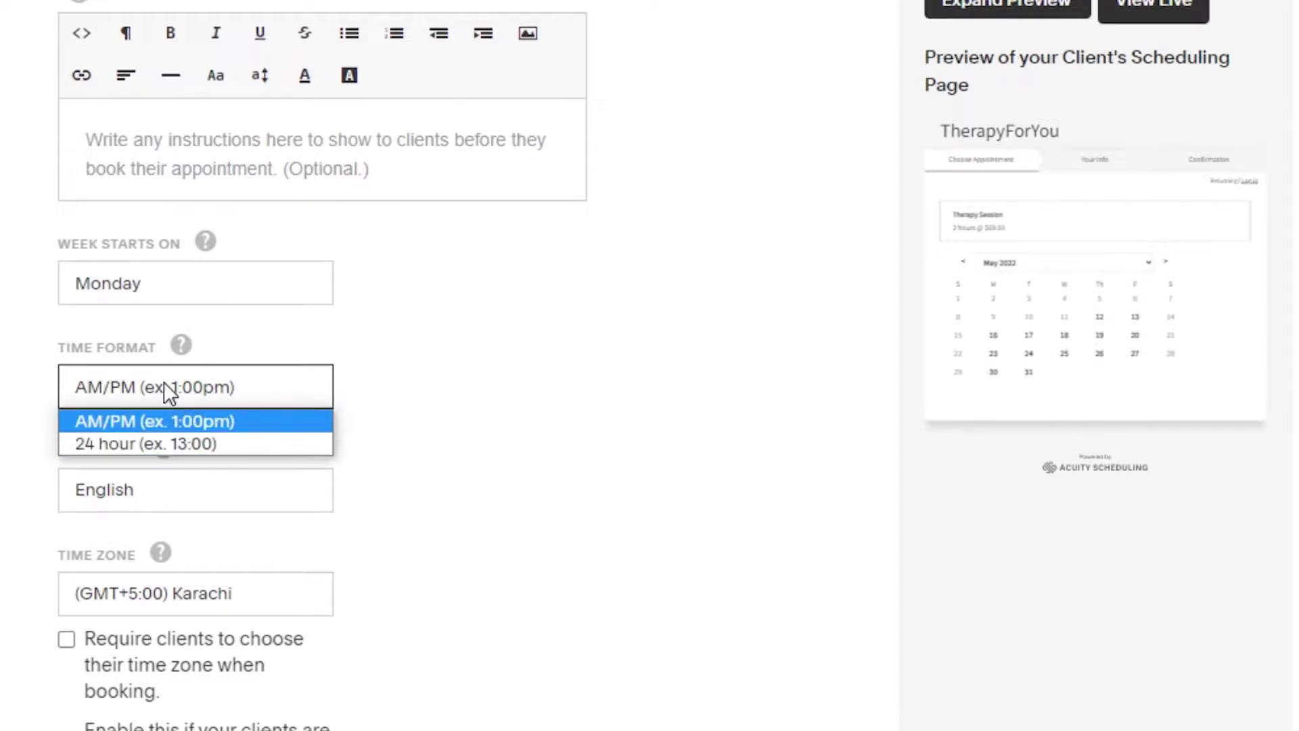
pyautogui.click(154, 416)
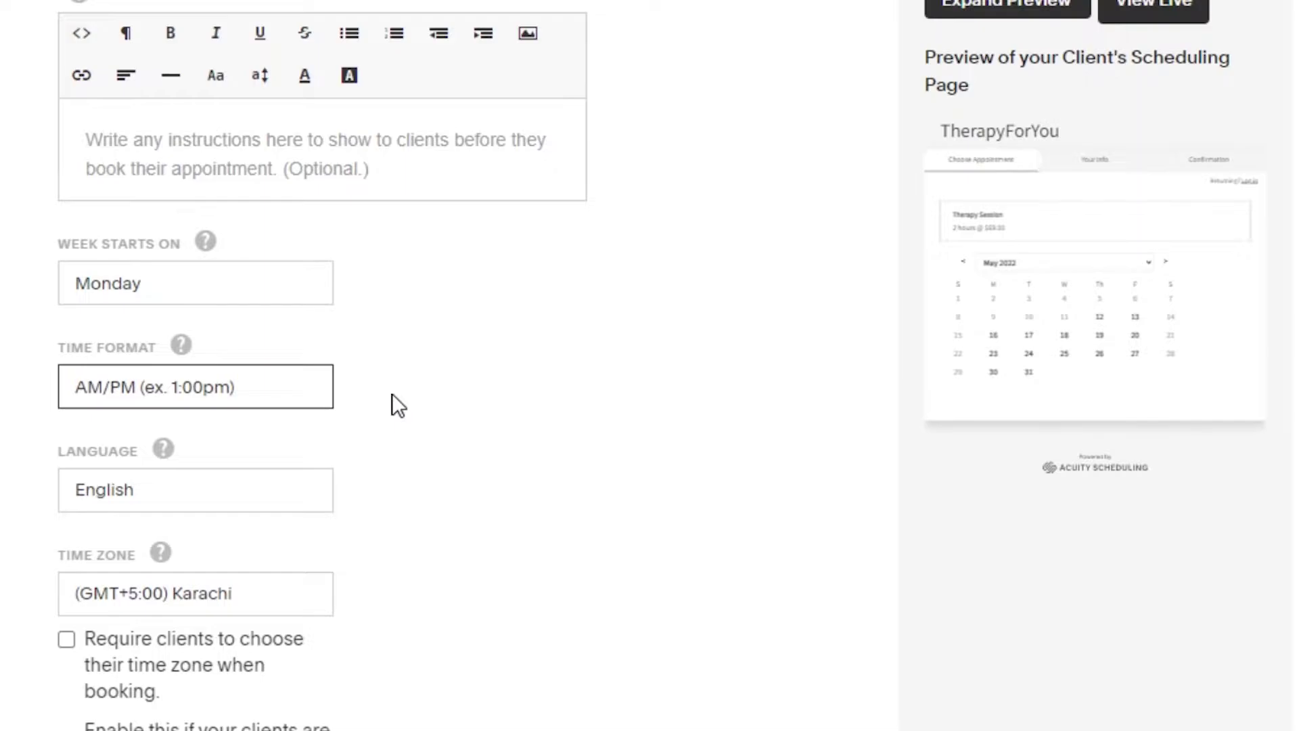
pyautogui.click(247, 399)
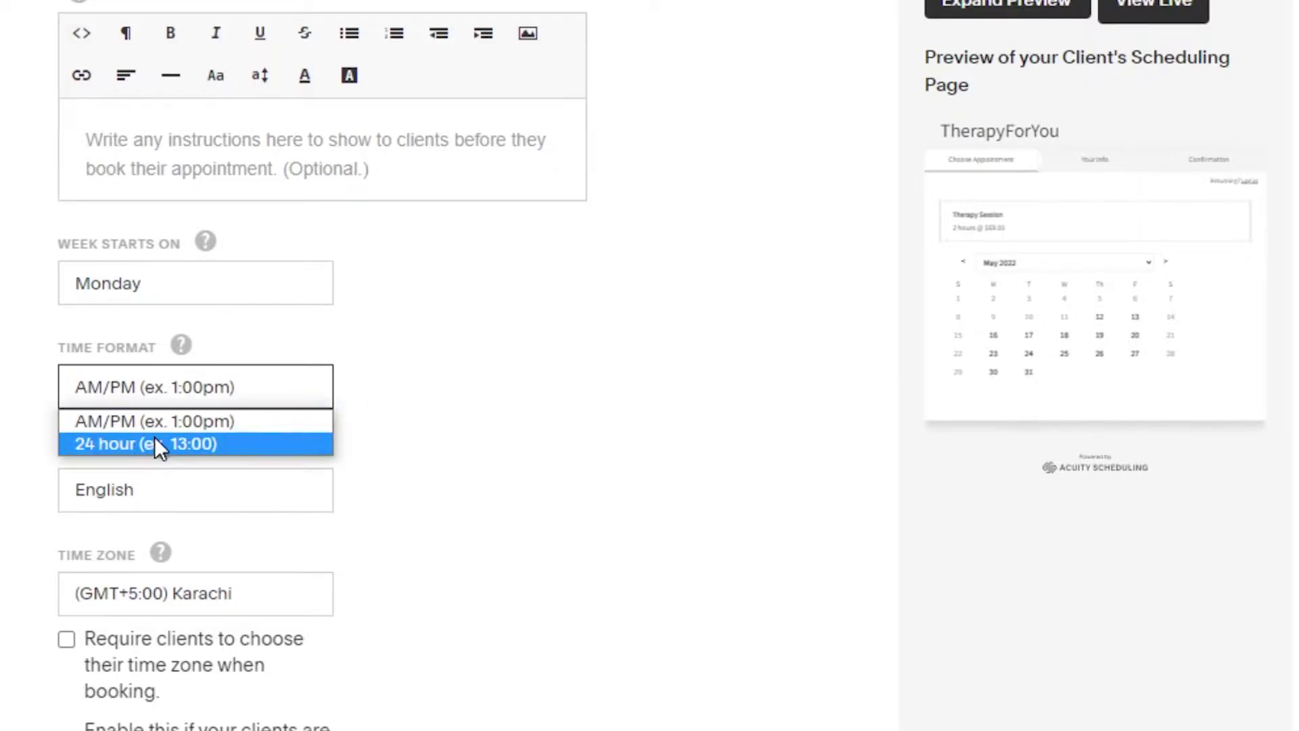
pyautogui.click(697, 336)
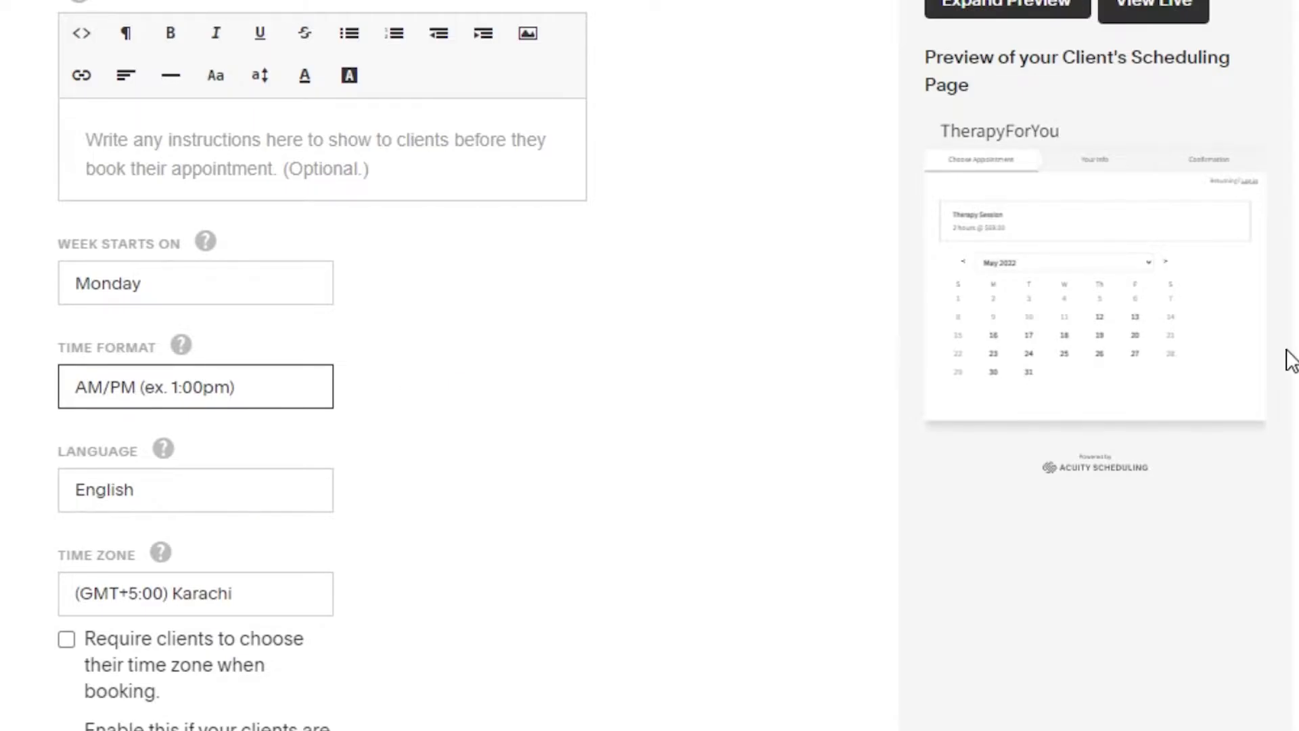
pyautogui.scroll(-6, 290, 318)
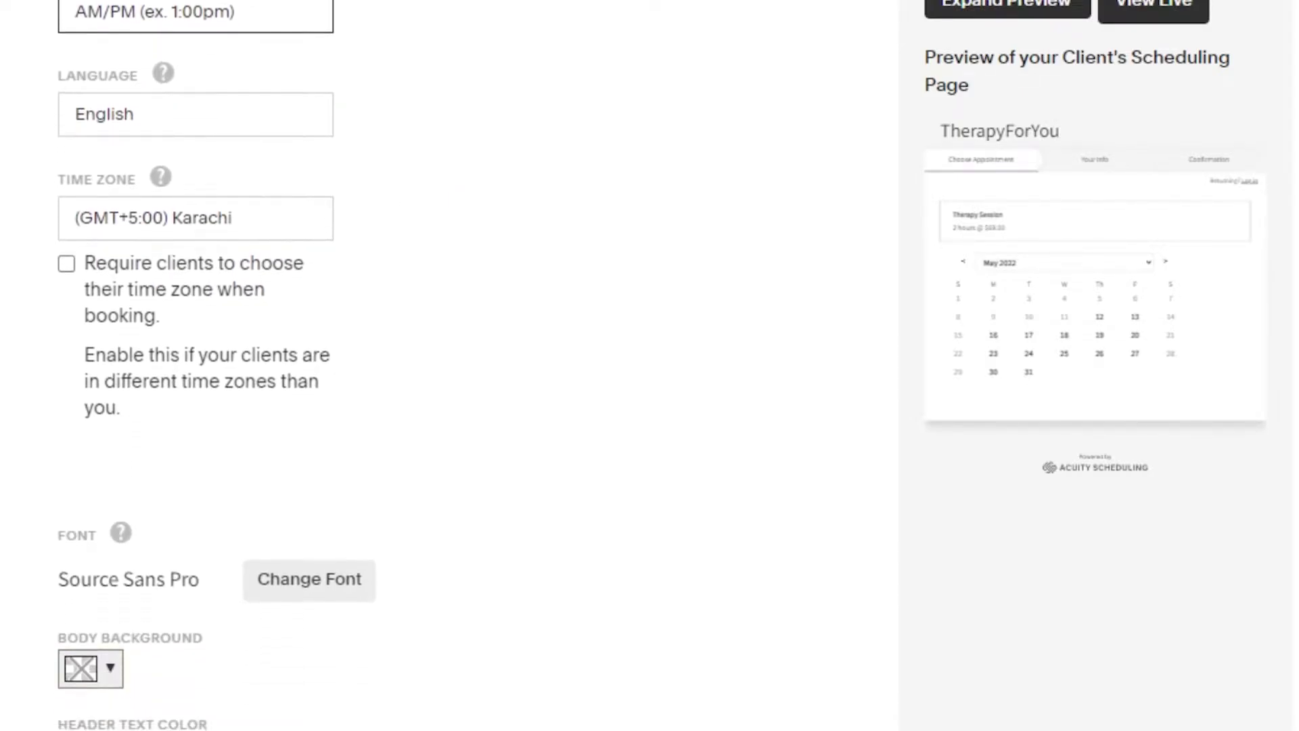
# Choose (GMT-8:00) Alaska Time and tick 'Require clients to choose their time zone when booking'
pyautogui.click(225, 175)
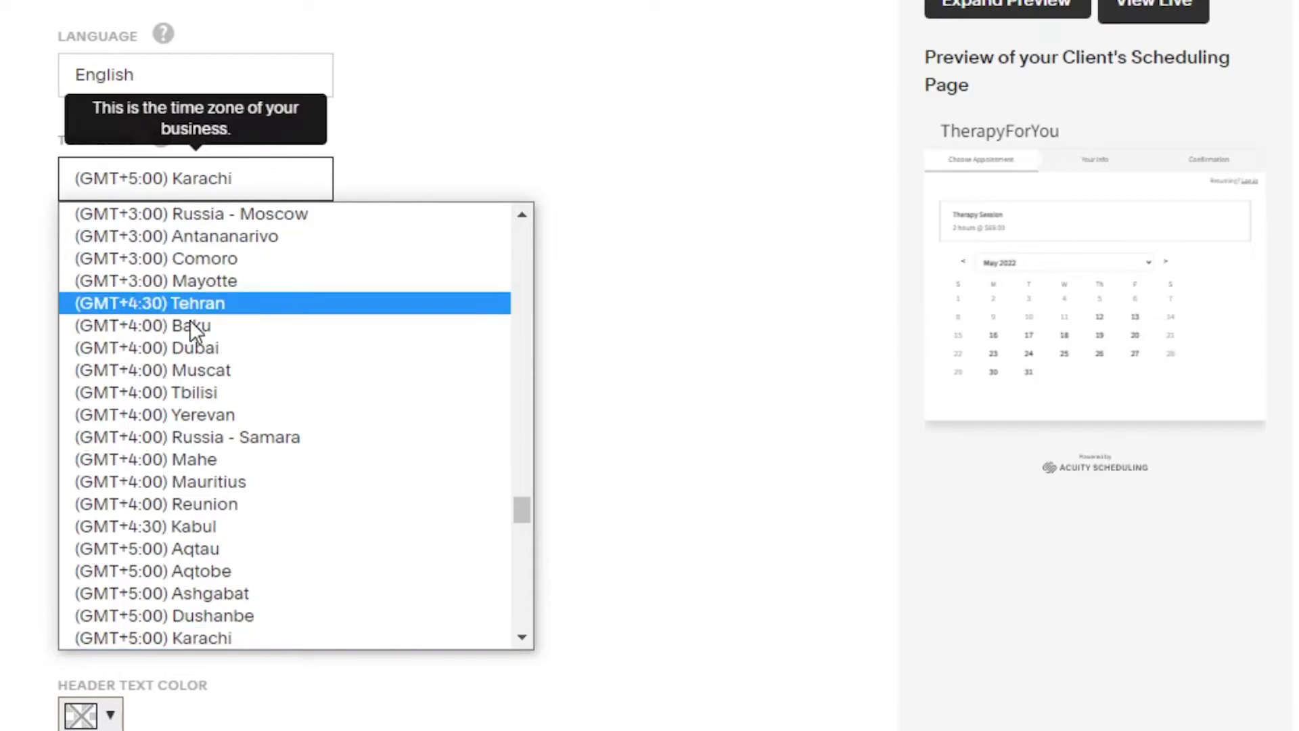
pyautogui.moveTo(522, 510); pyautogui.dragTo(514, 232)
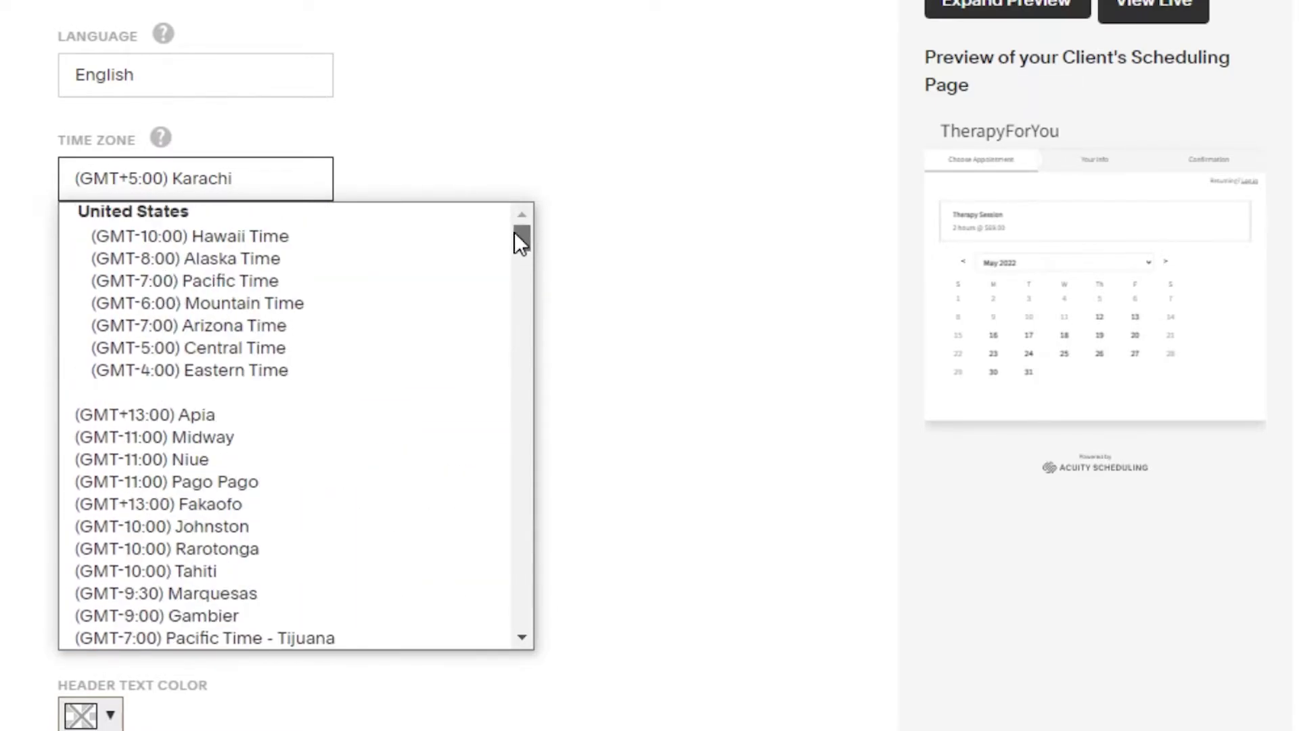
pyautogui.click(233, 261)
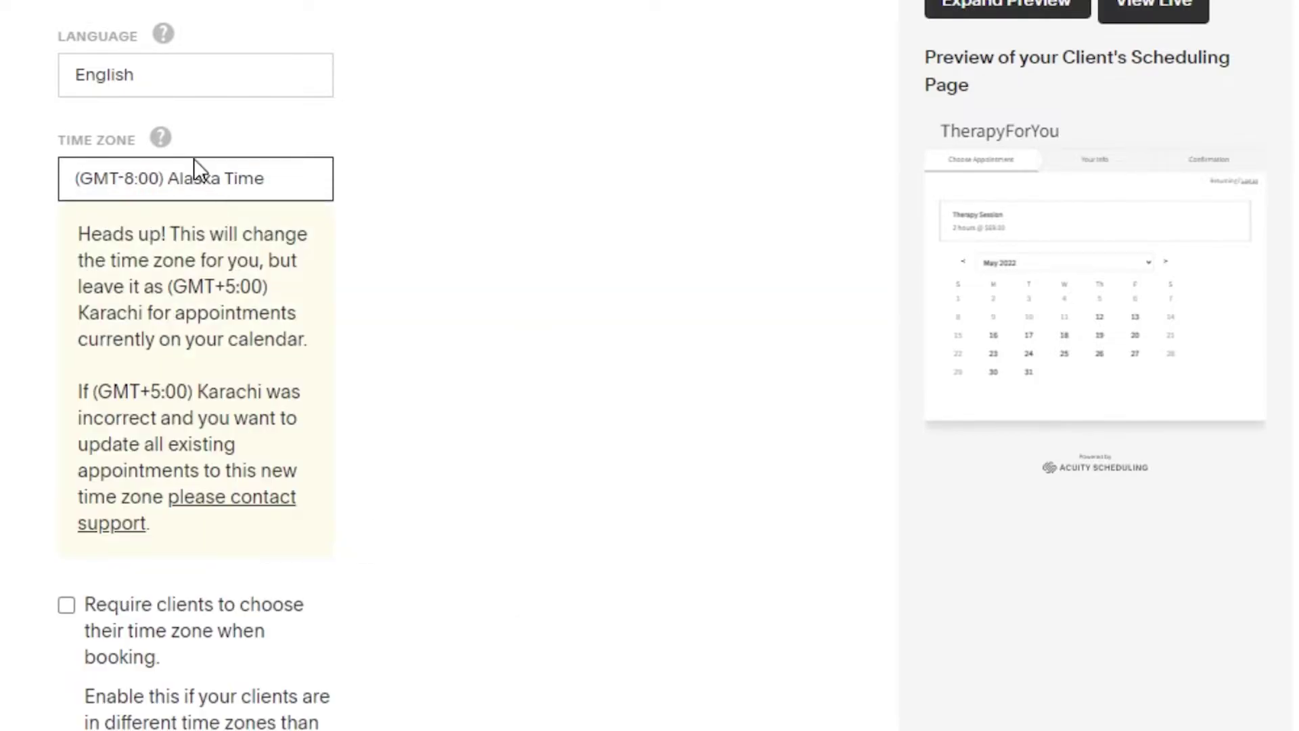
pyautogui.click(536, 353)
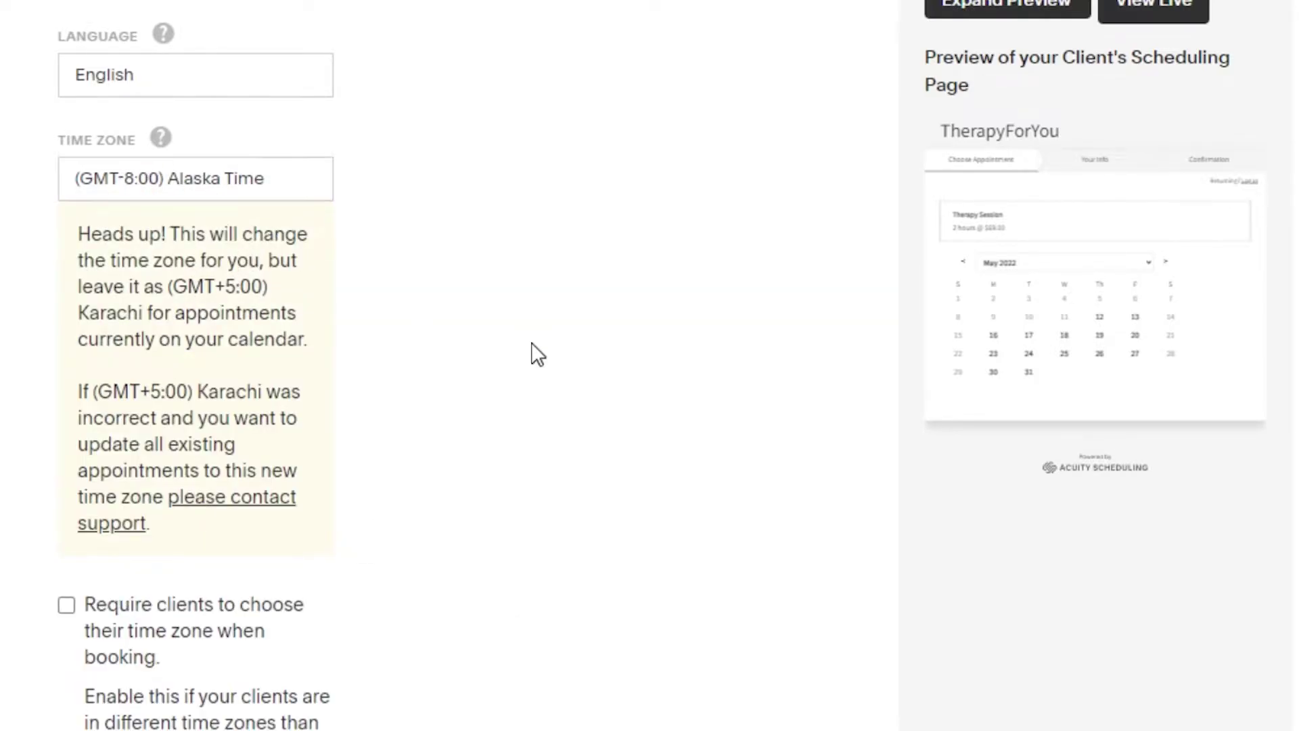
pyautogui.scroll(-5, 595, 480)
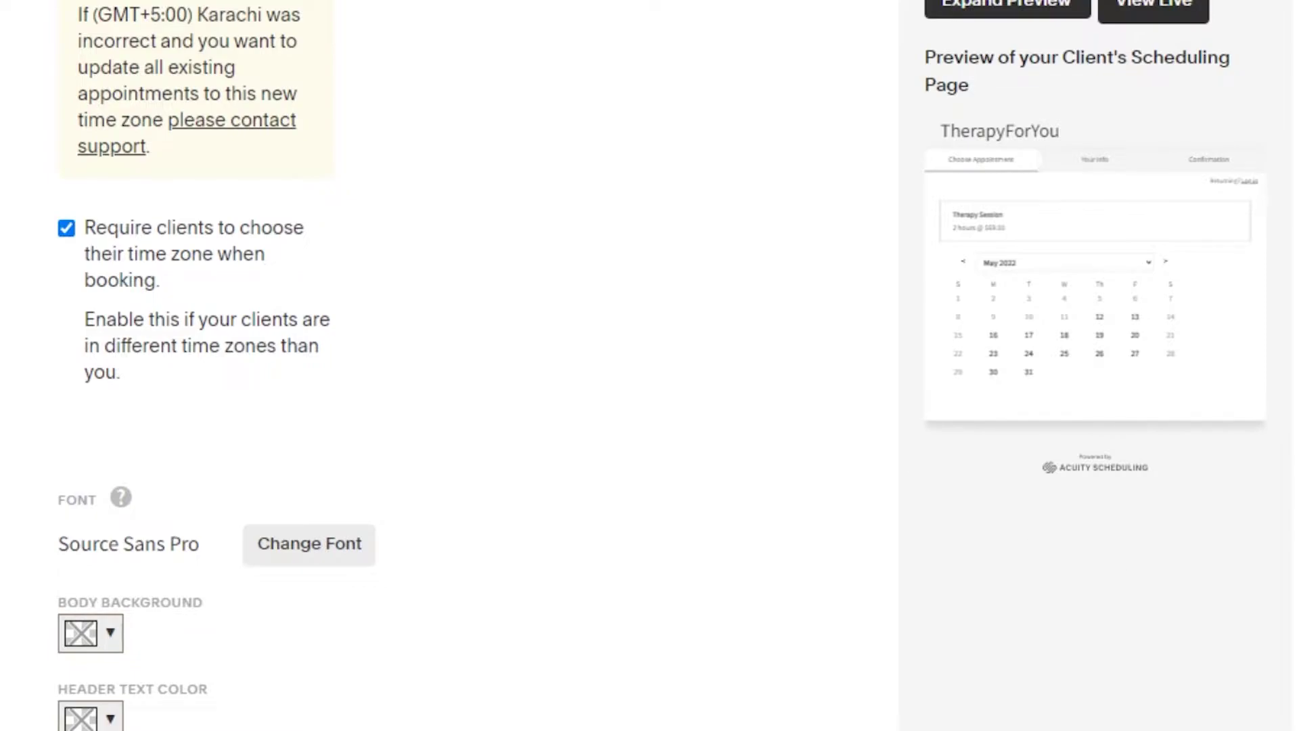
# Leave the scheduler text colour unchanged and save the appearance settings with Save Changes
pyautogui.scroll(-6, 447, 365)
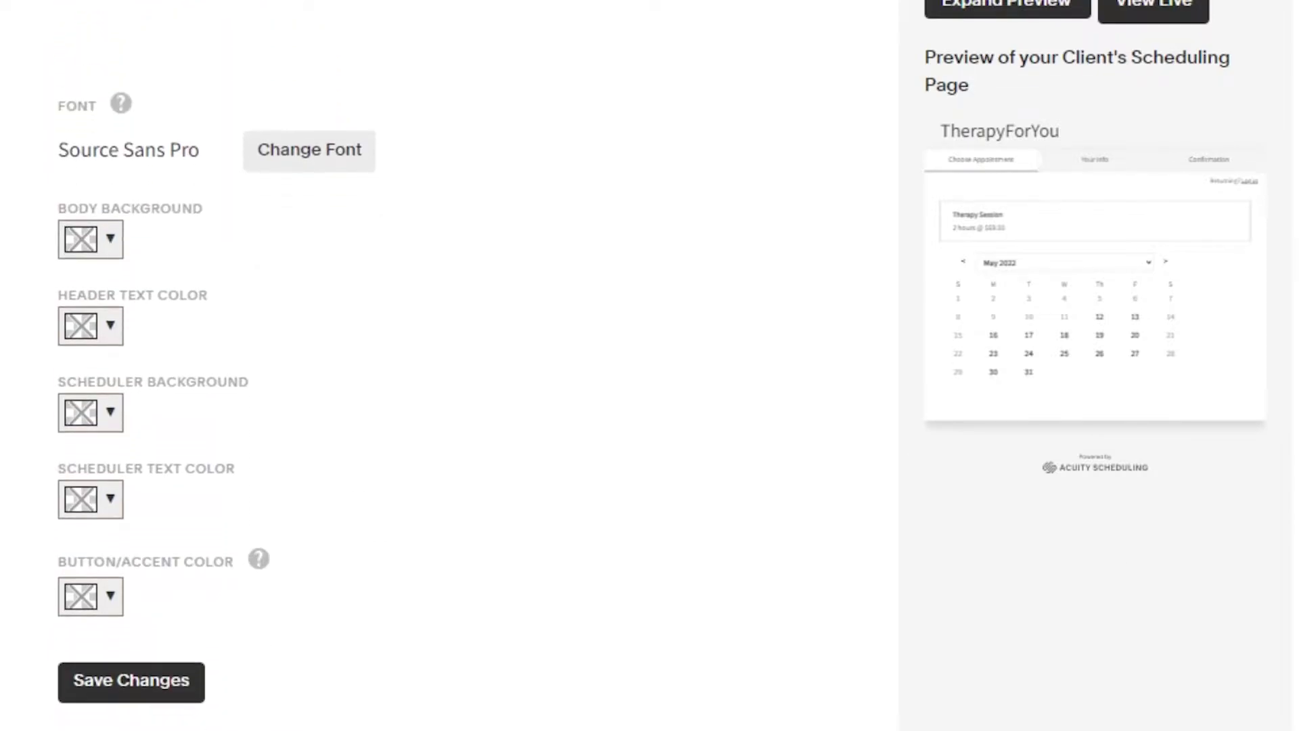
pyautogui.scroll(-1, 447, 366)
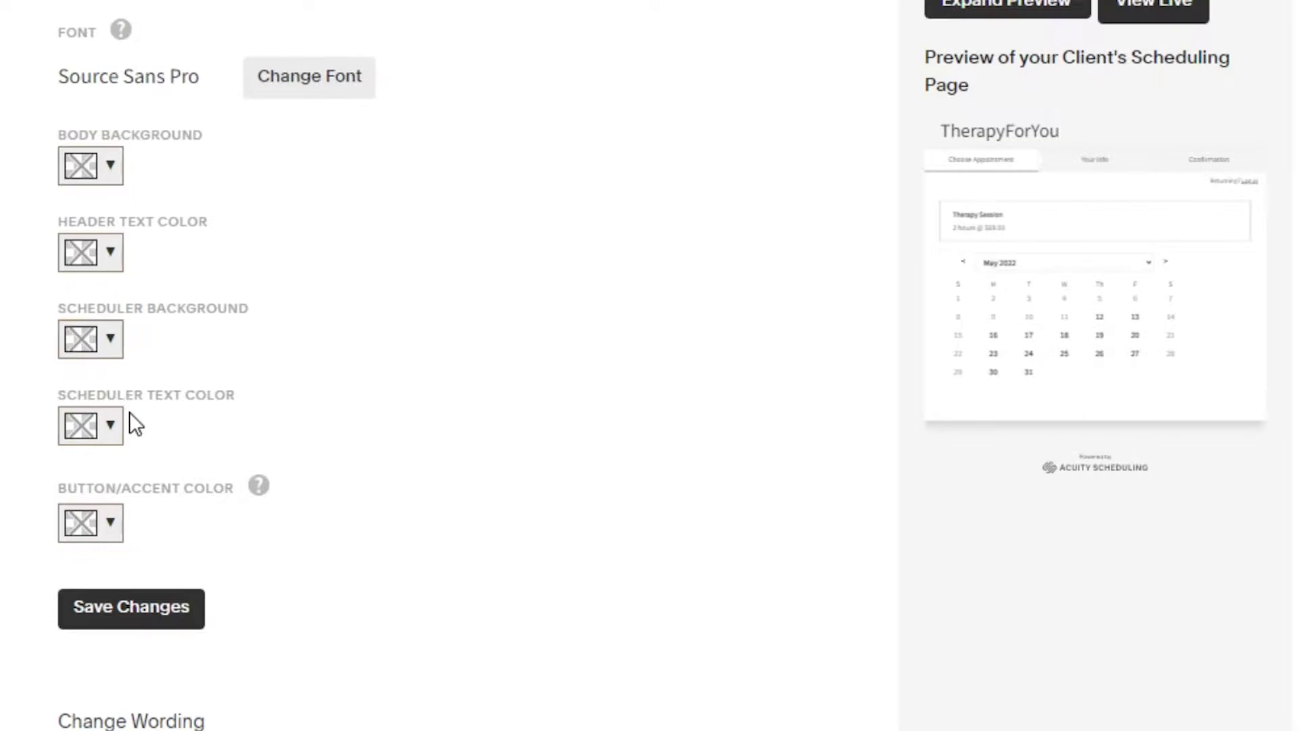
pyautogui.click(110, 427)
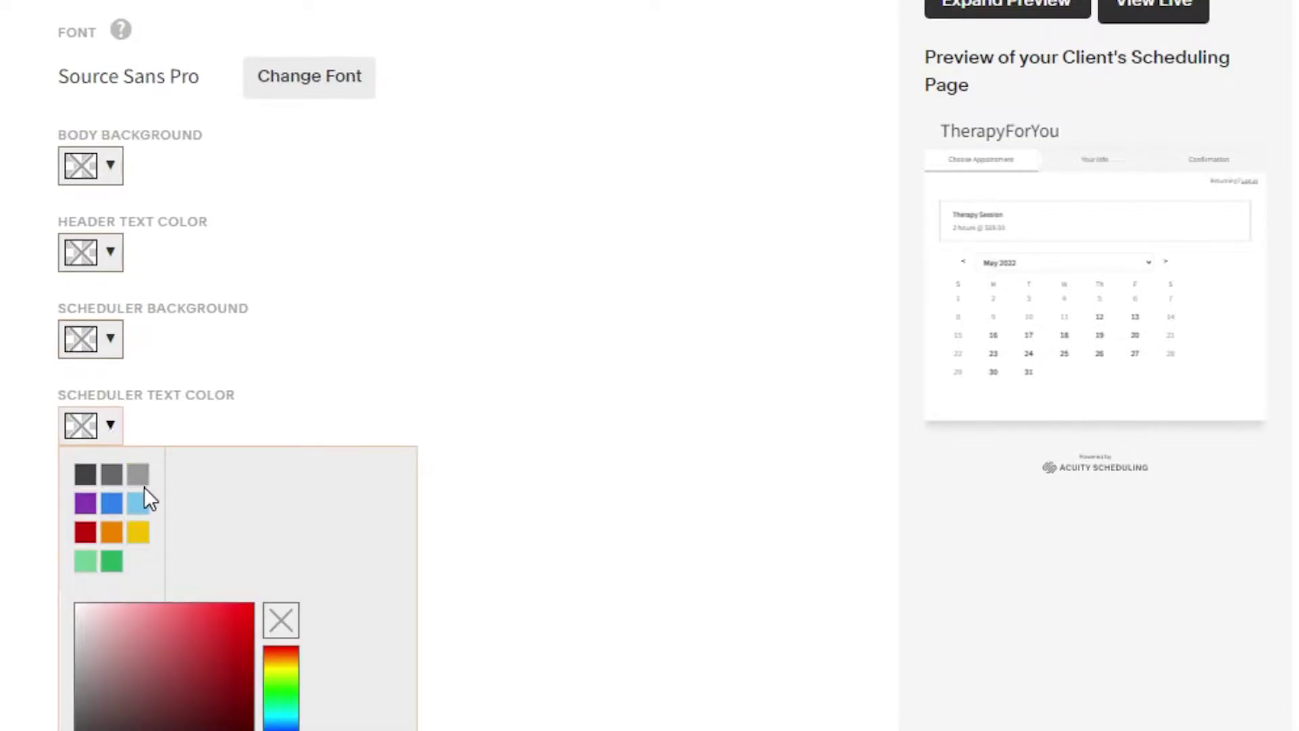
pyautogui.click(616, 293)
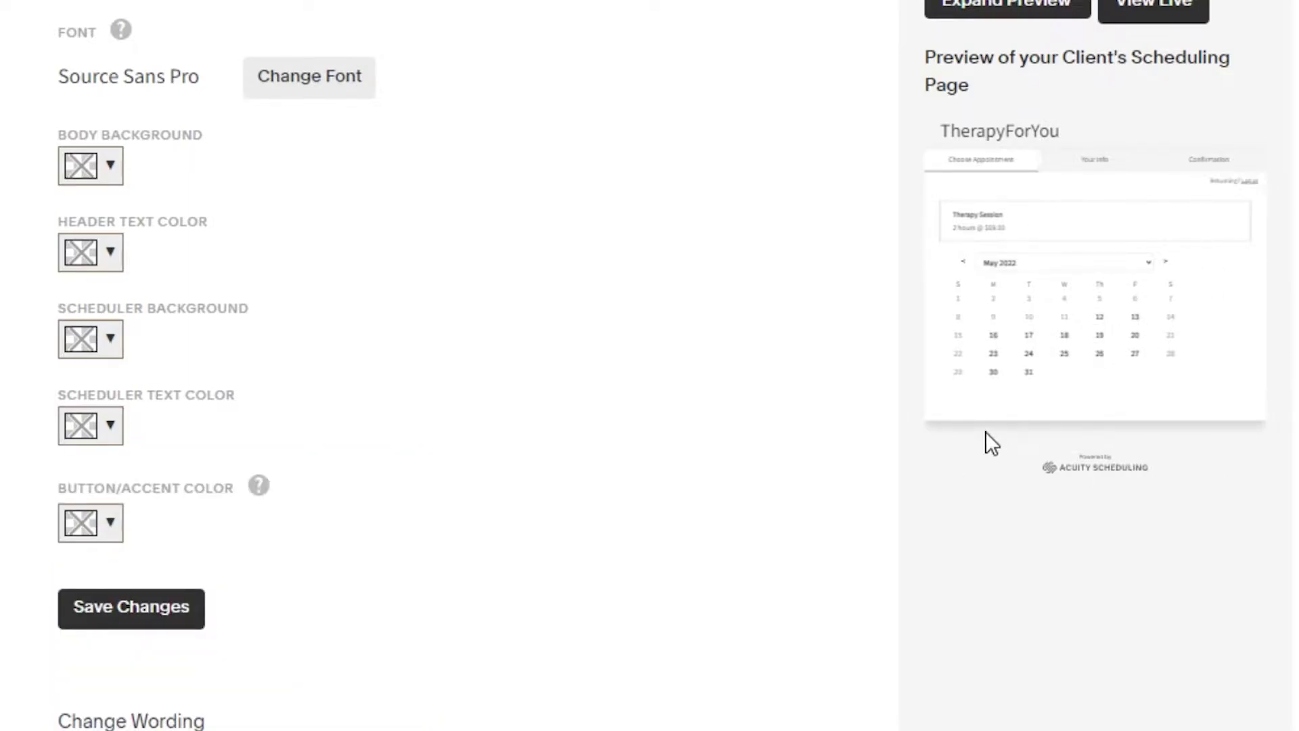
pyautogui.click(156, 611)
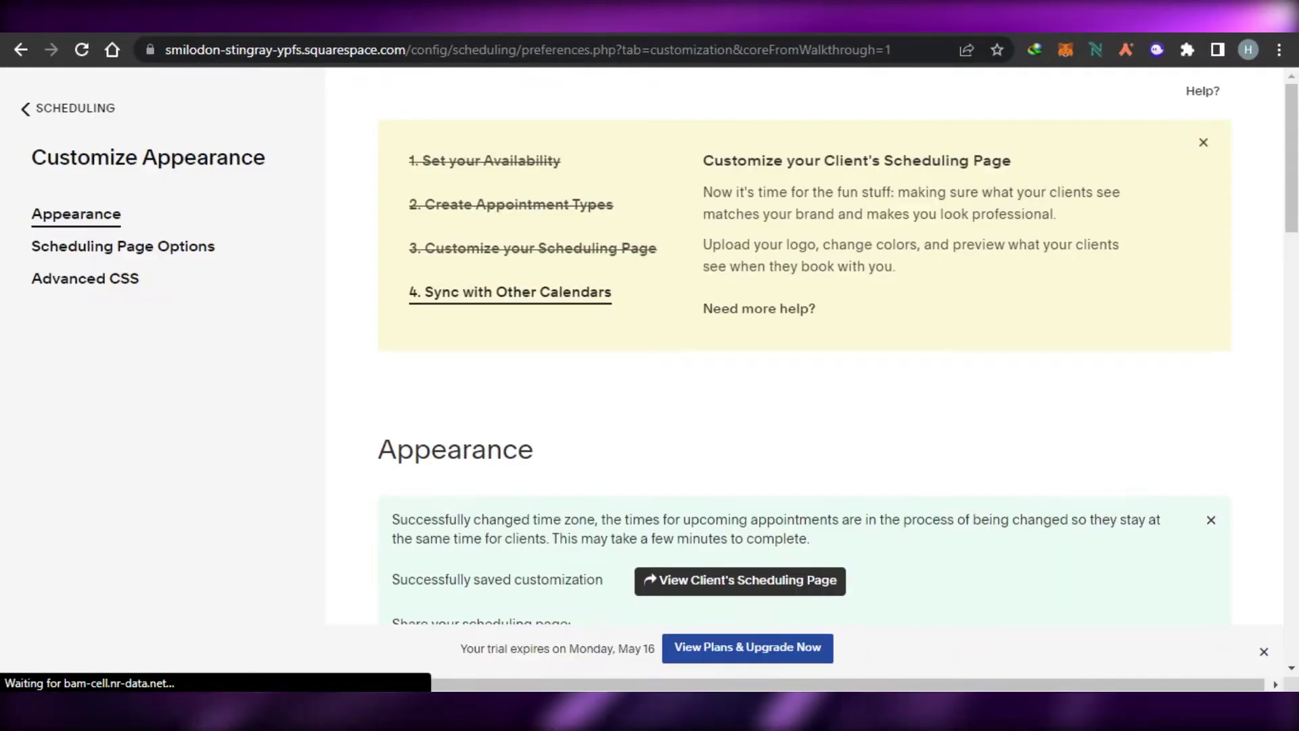
# View the live TherapyForYou client booking page, then go back to the Customize Appearance tab
pyautogui.scroll(-2, 739, 443)
pyautogui.scroll(-1, 717, 374)
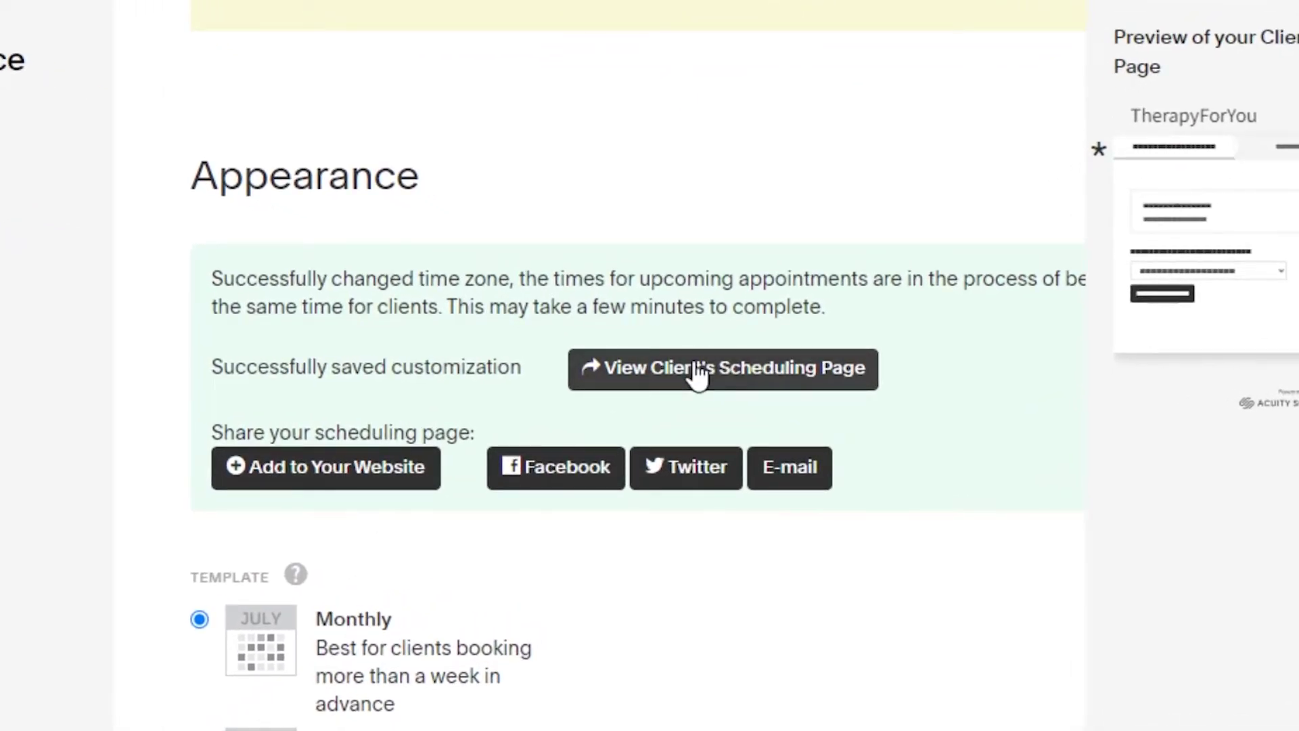
pyautogui.click(695, 369)
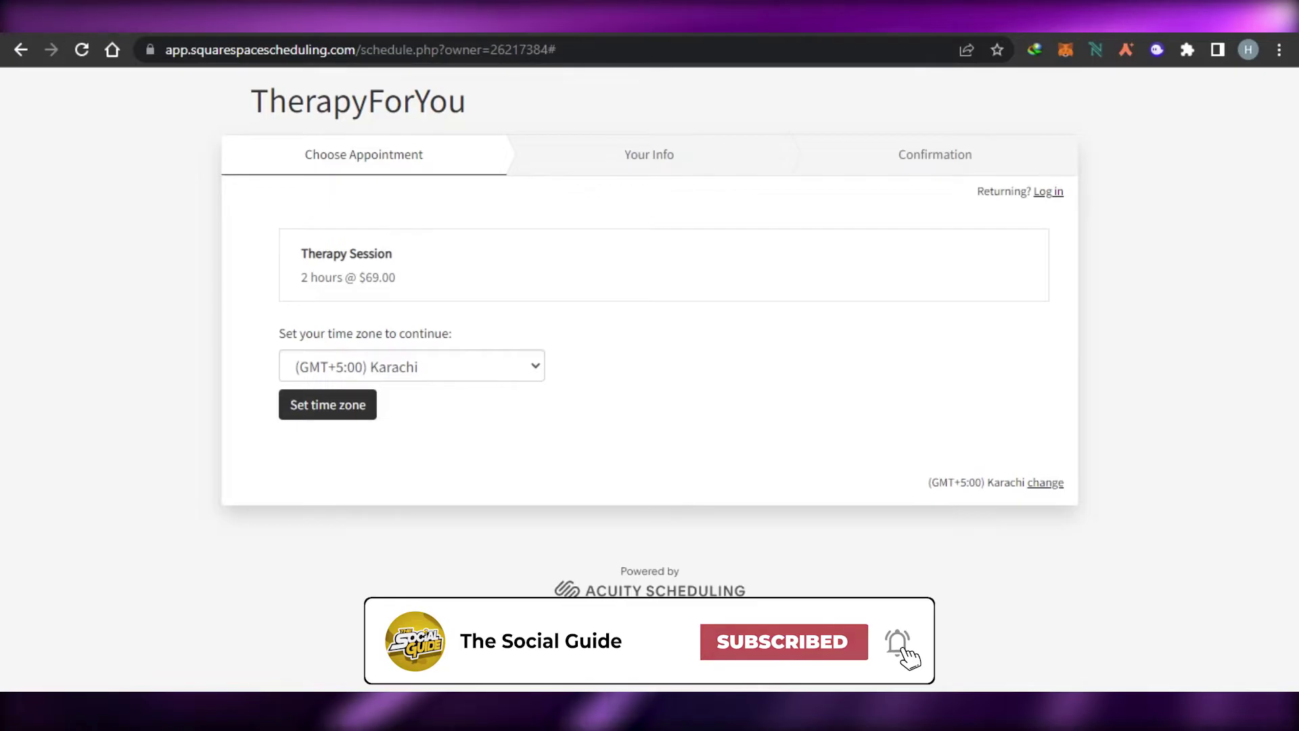
pyautogui.click(419, 16)
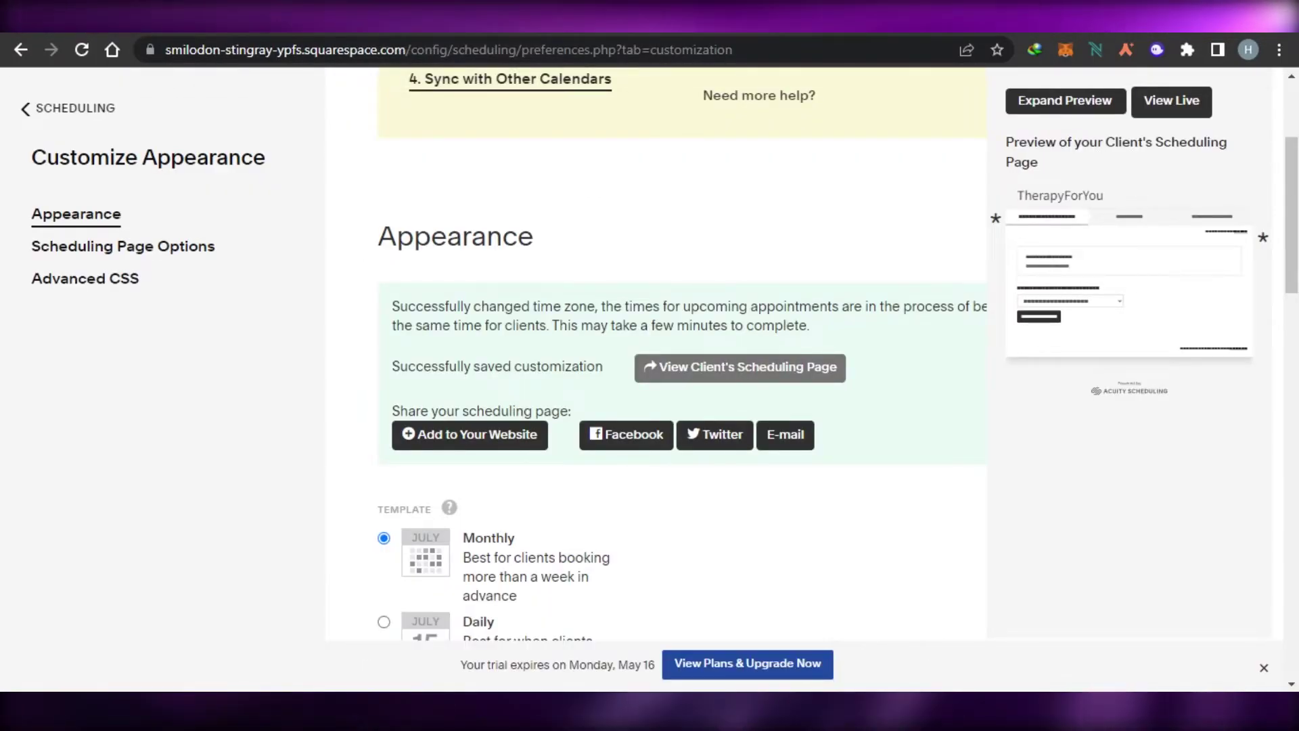
# Scroll over the Sync with Other Calendars page listing Google Calendar, iCloud, Outlook and 1-way Subscription
pyautogui.scroll(-3, 1104, 157)
pyautogui.scroll(6, 1104, 157)
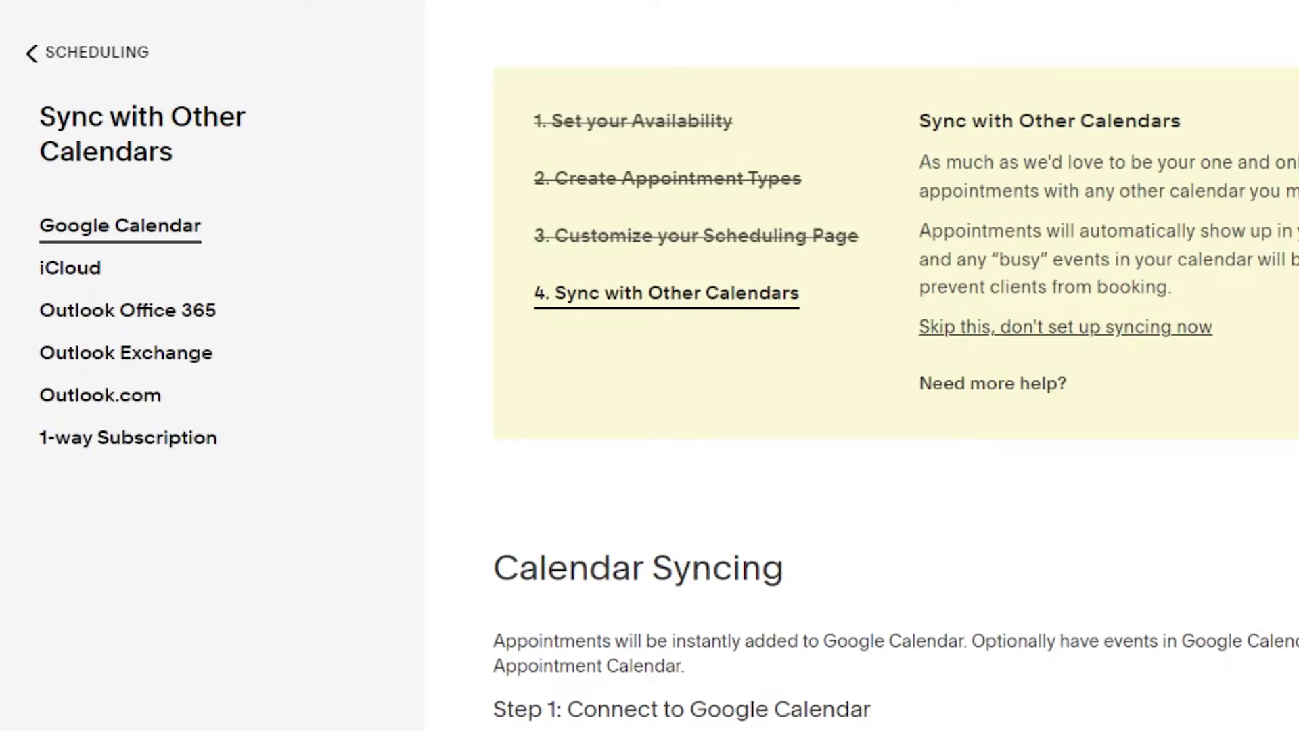
# Link a Google account to Google Calendar syncing and allow Acuity access to its calendars
pyautogui.scroll(-2, 861, 365)
pyautogui.scroll(2, 895, 365)
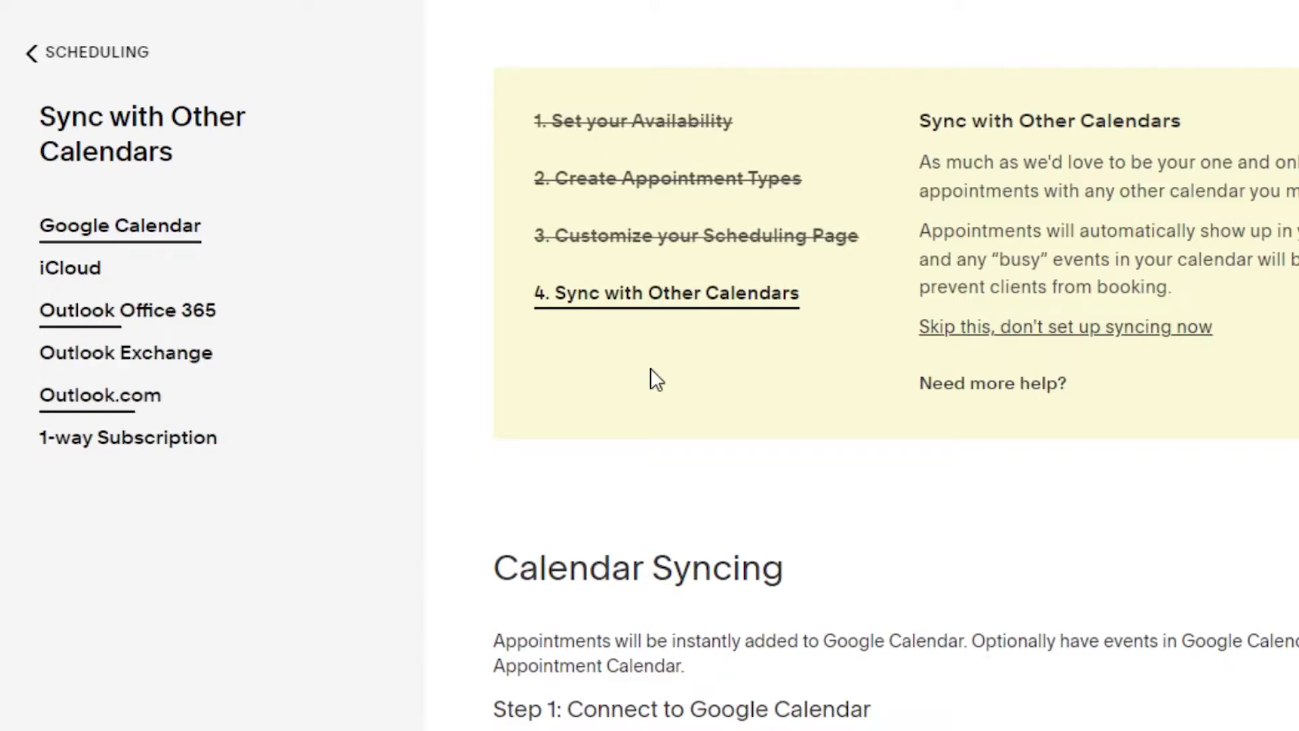
pyautogui.scroll(-2, 651, 369)
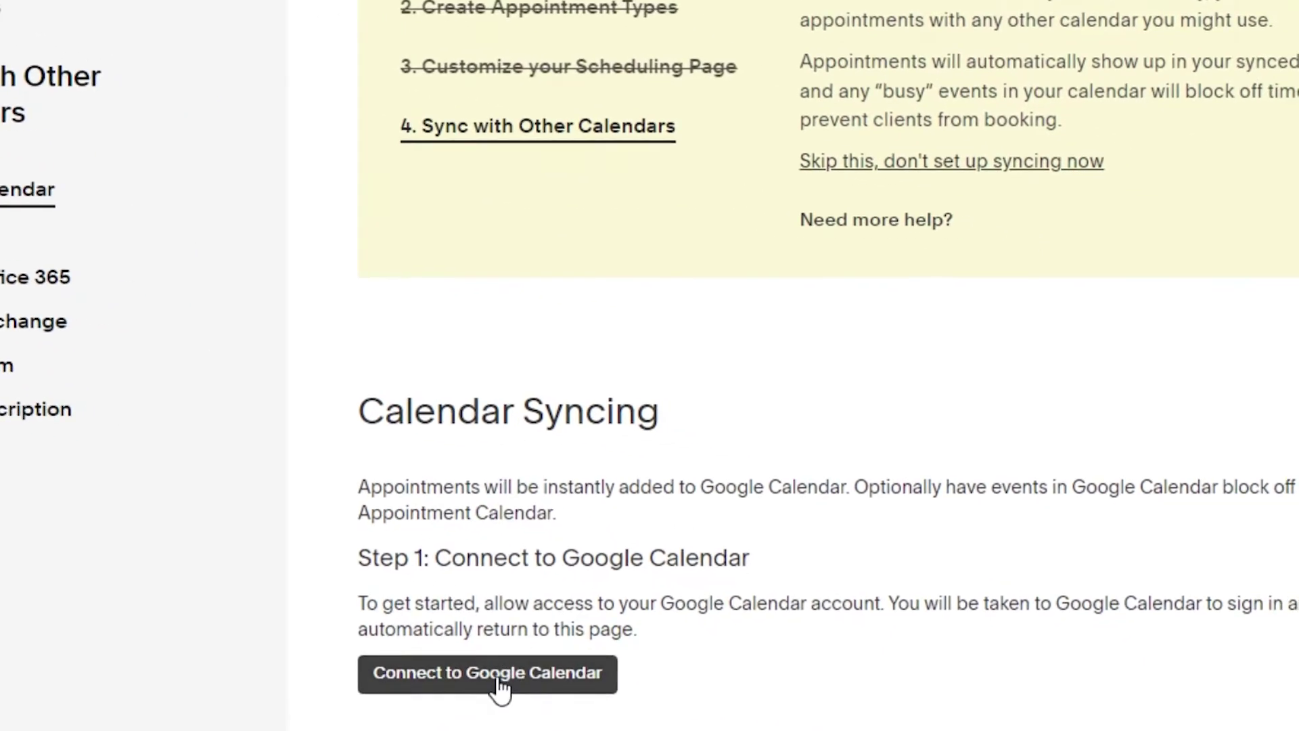
pyautogui.click(626, 700)
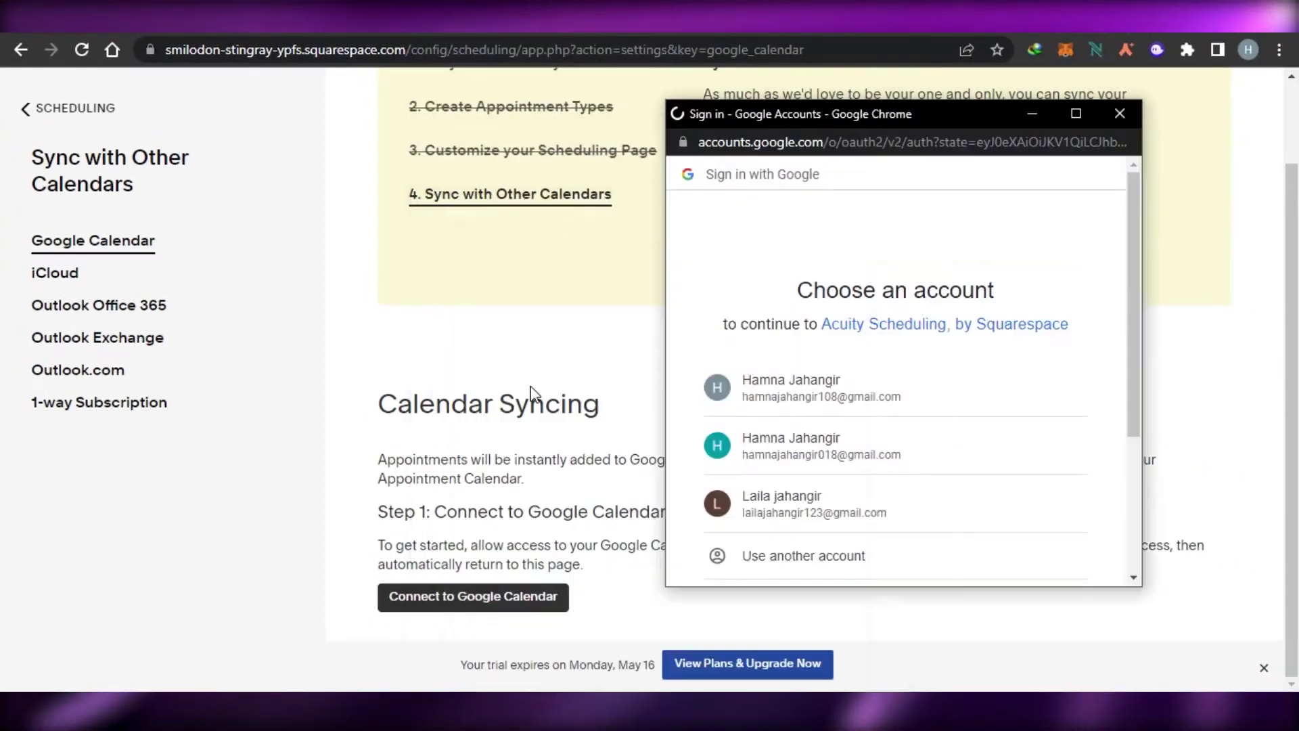
pyautogui.click(807, 399)
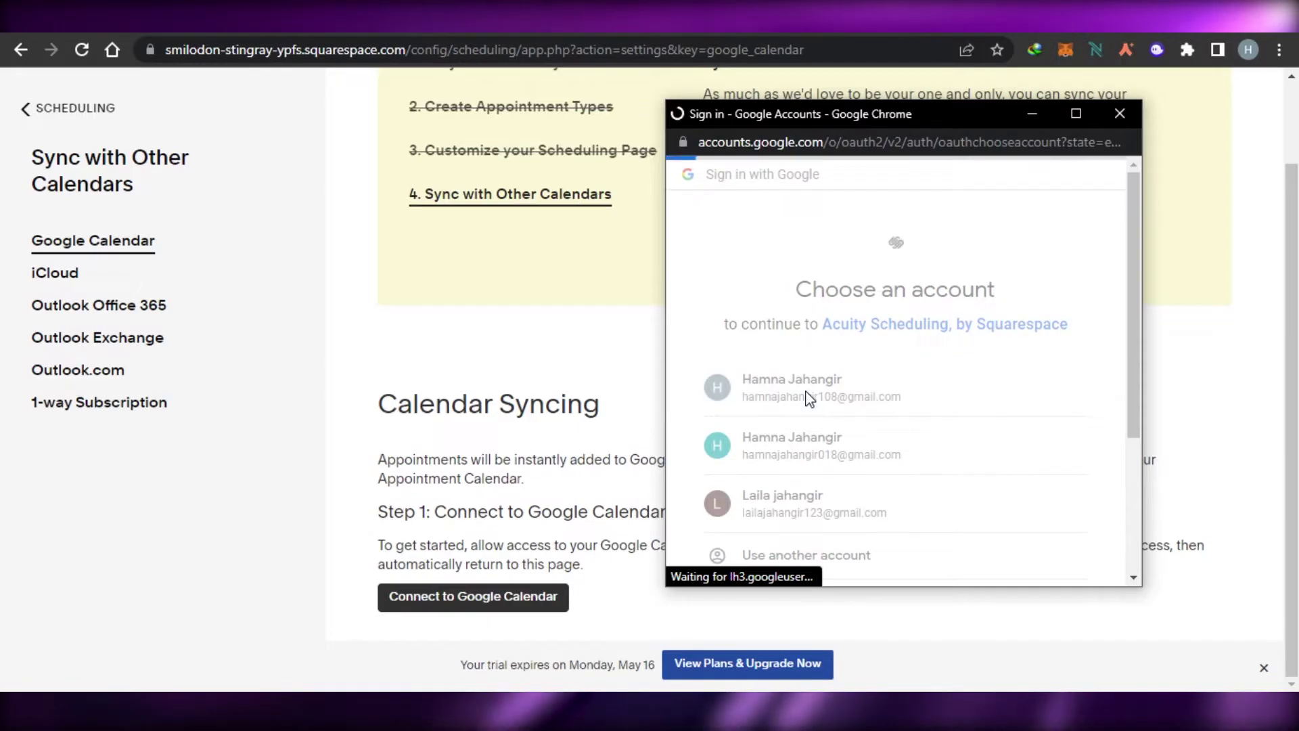
pyautogui.moveTo(1135, 282); pyautogui.dragTo(1138, 461)
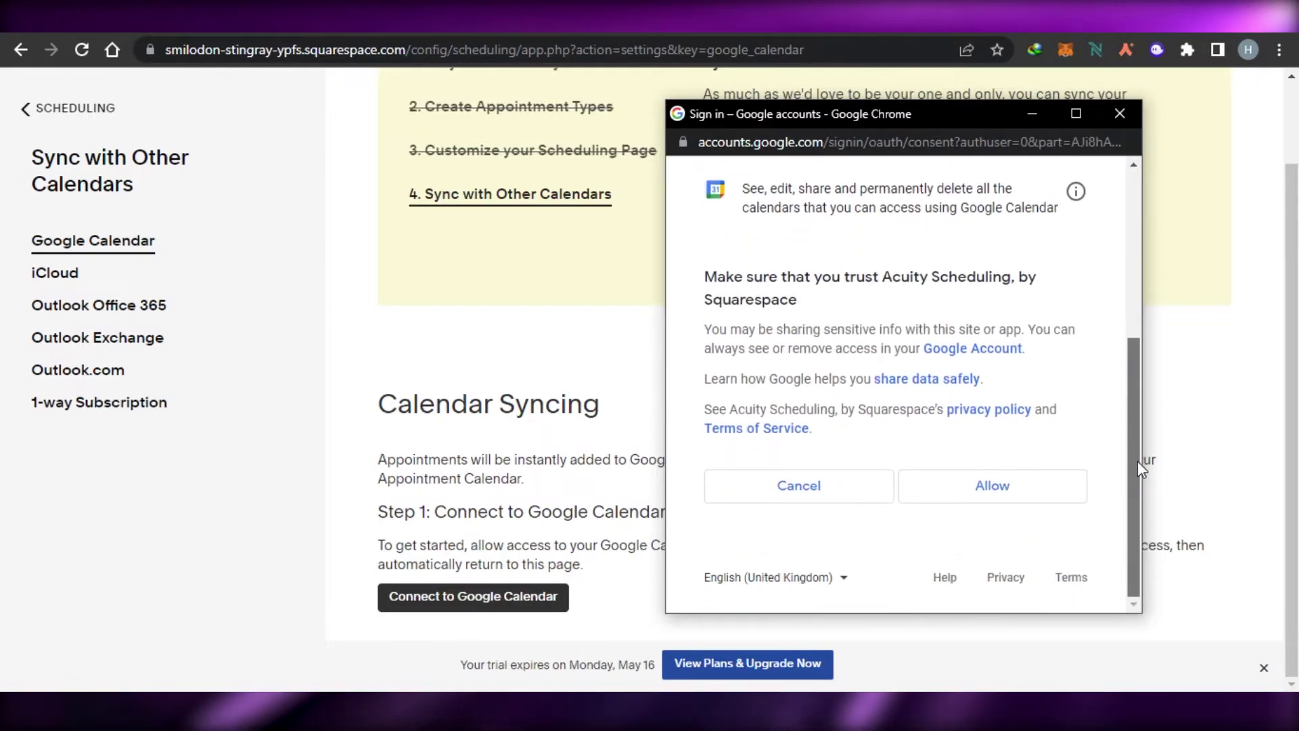
pyautogui.click(1033, 497)
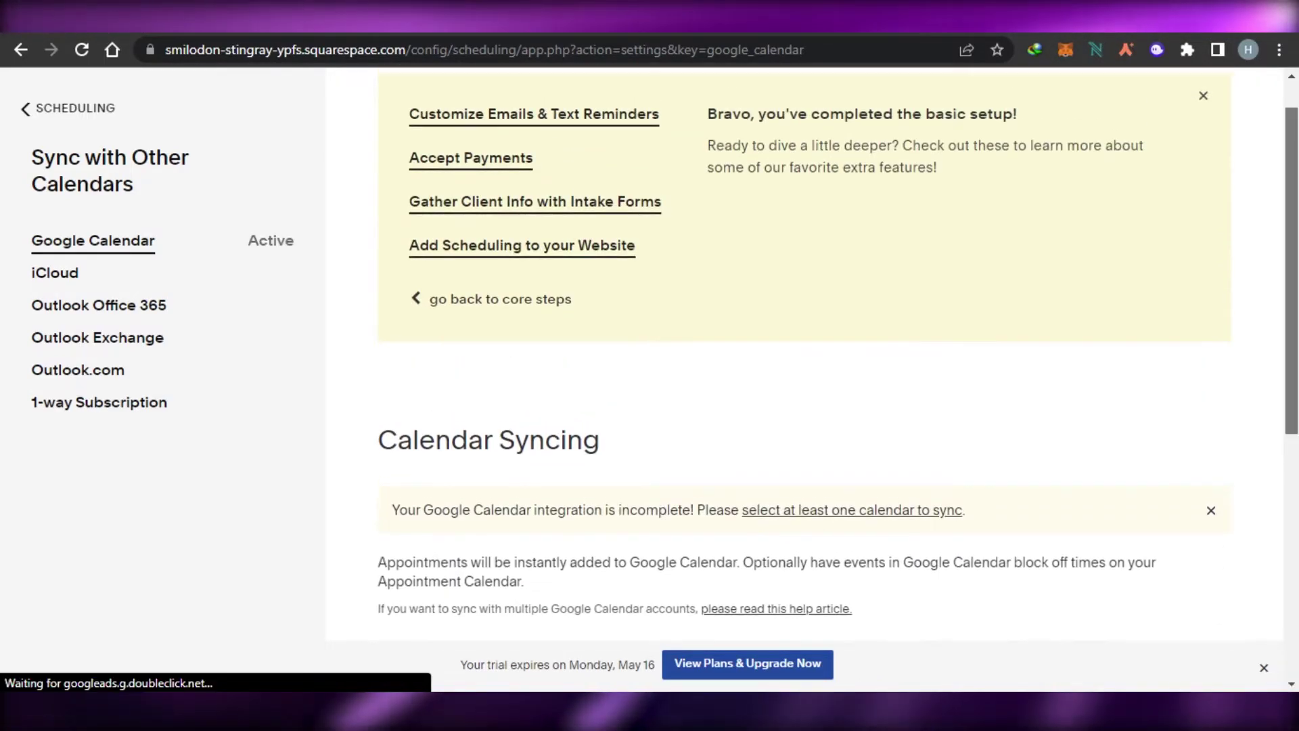
# Scroll through the Calendar Syncing page's extra features, such as payments and intake forms
pyautogui.scroll(-2, 478, 342)
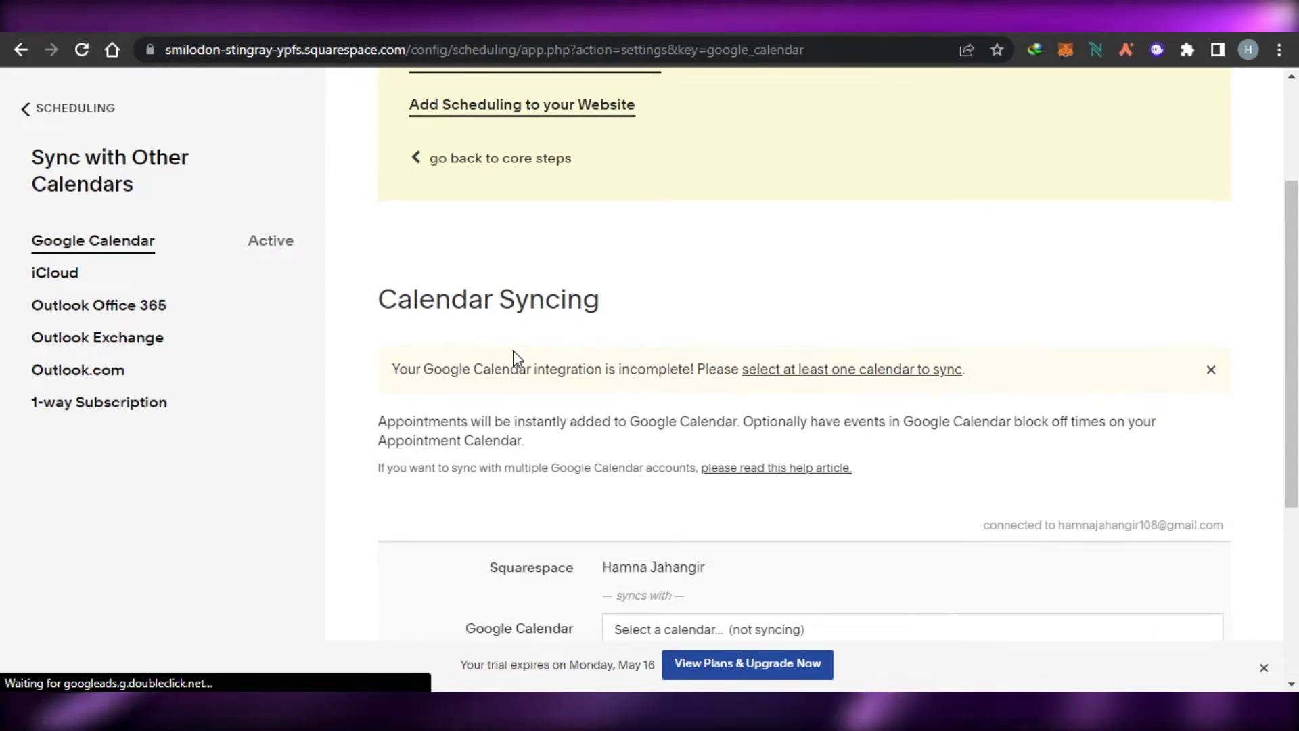
pyautogui.scroll(-2, 803, 379)
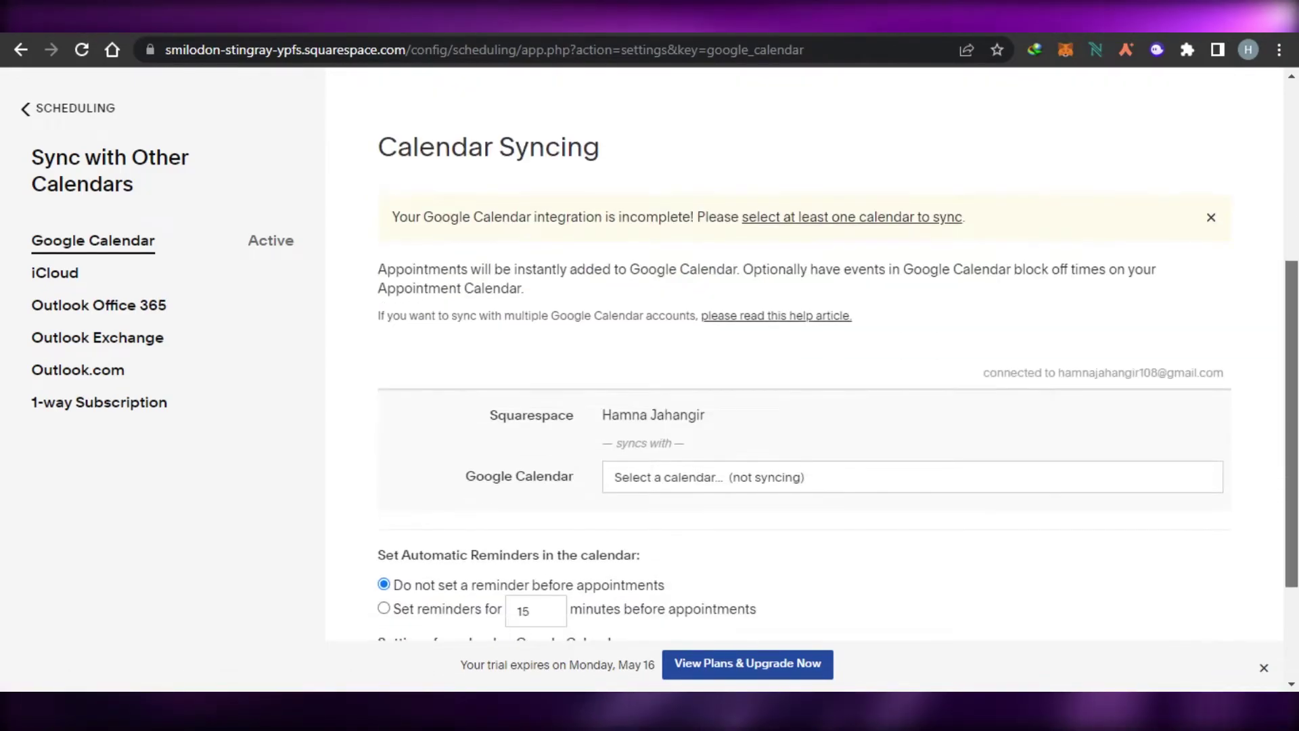
pyautogui.scroll(-2, 803, 378)
pyautogui.scroll(6, 804, 379)
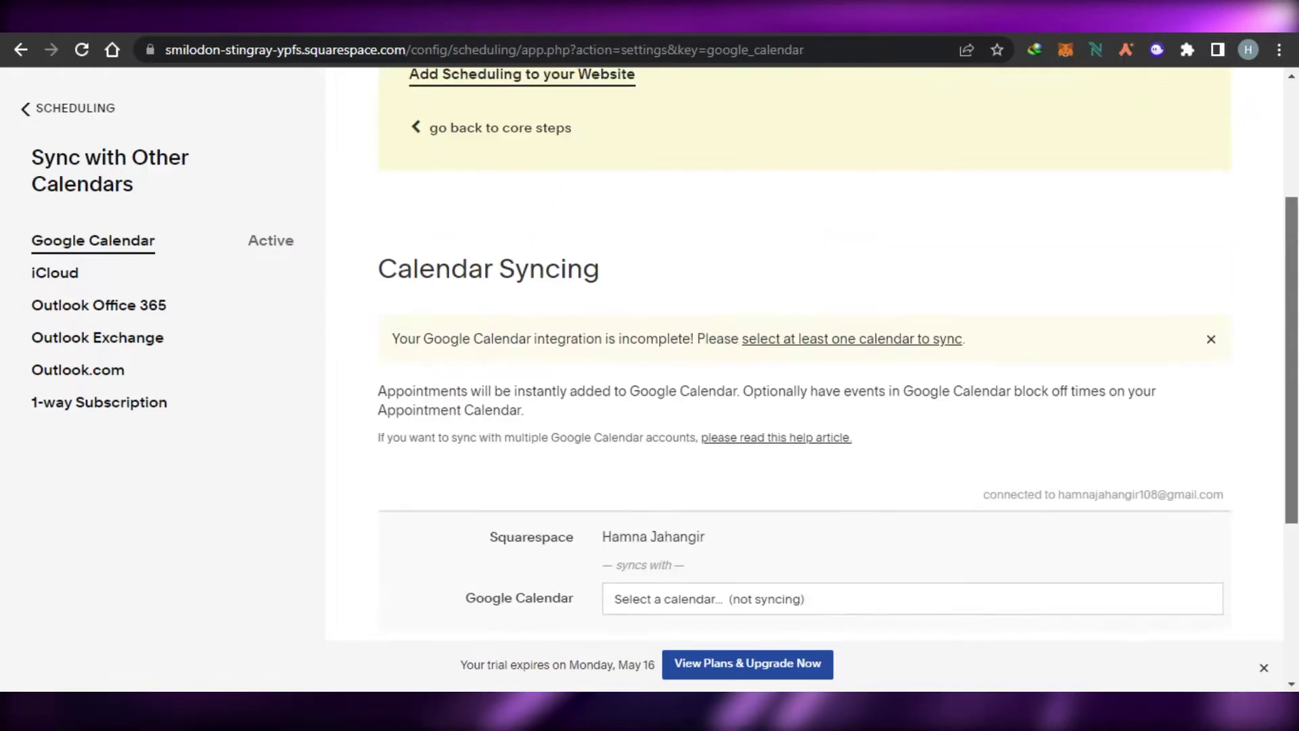
pyautogui.scroll(-6, 803, 379)
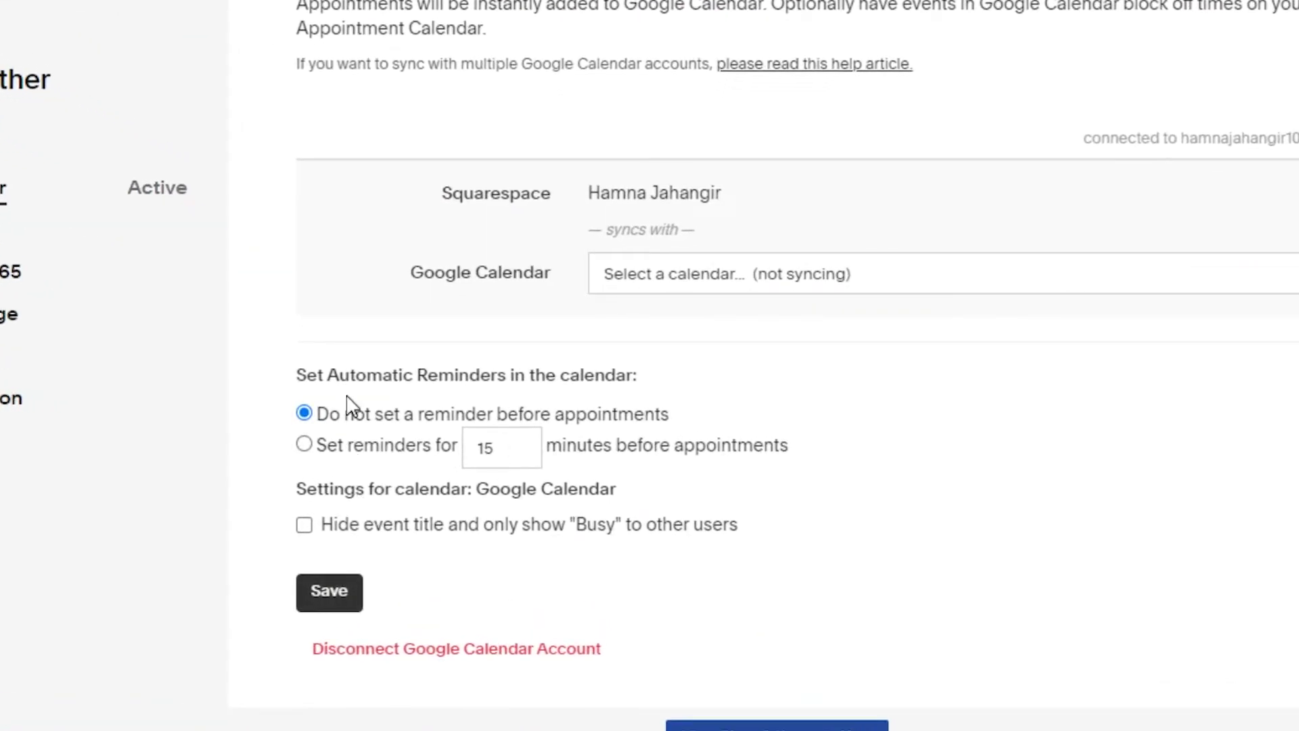
pyautogui.scroll(5, 798, 360)
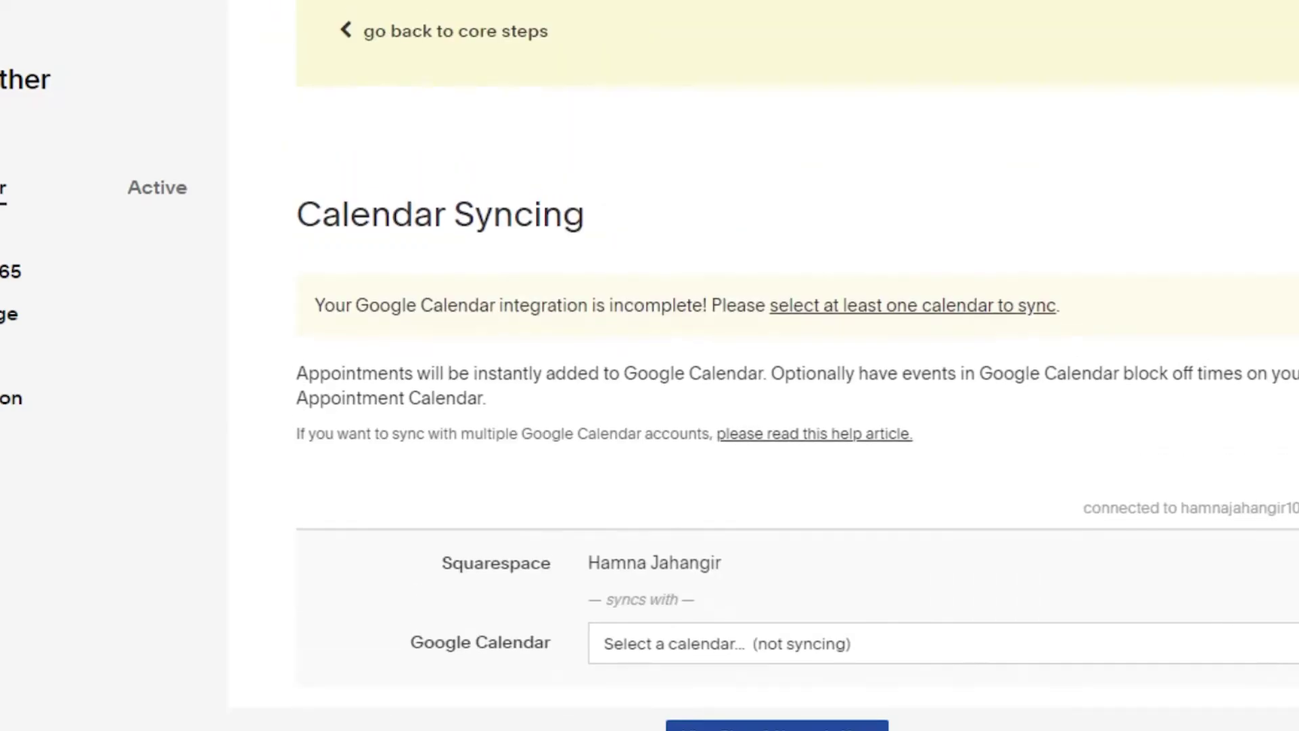
pyautogui.scroll(1, 797, 359)
pyautogui.scroll(3, 798, 359)
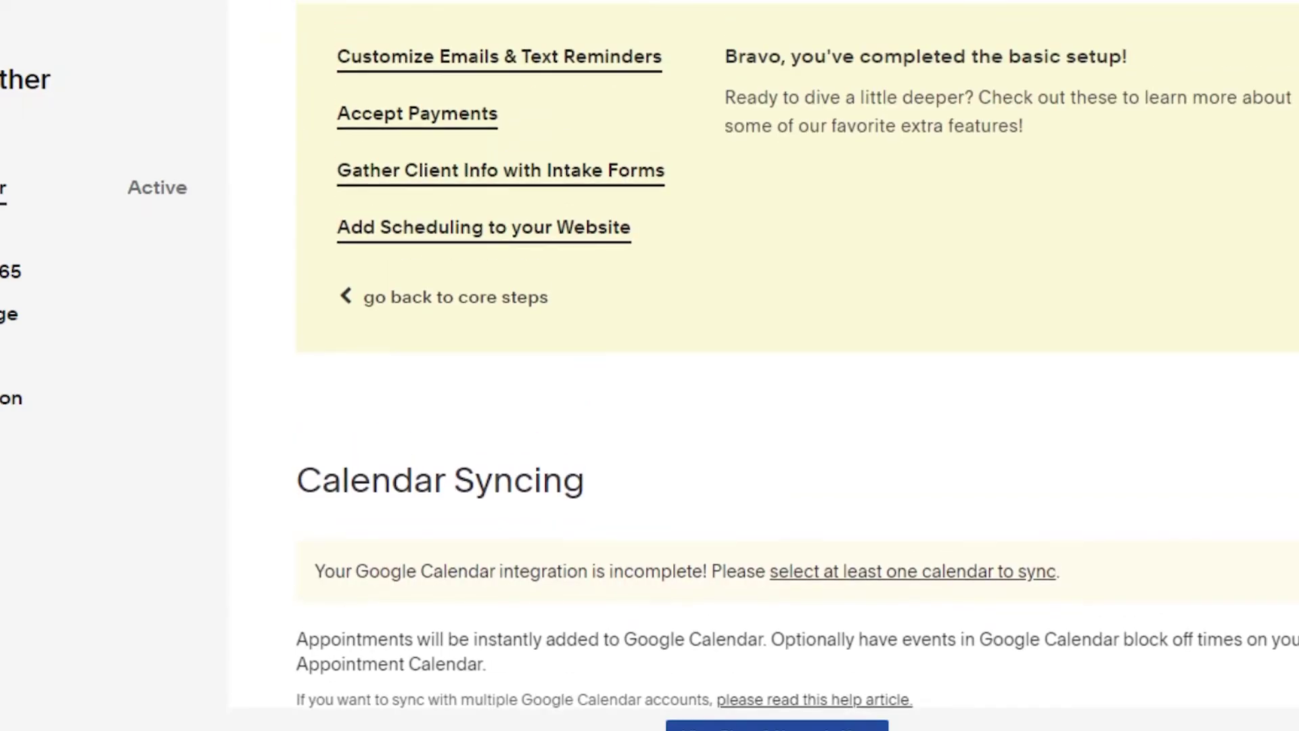
pyautogui.scroll(-2, 798, 359)
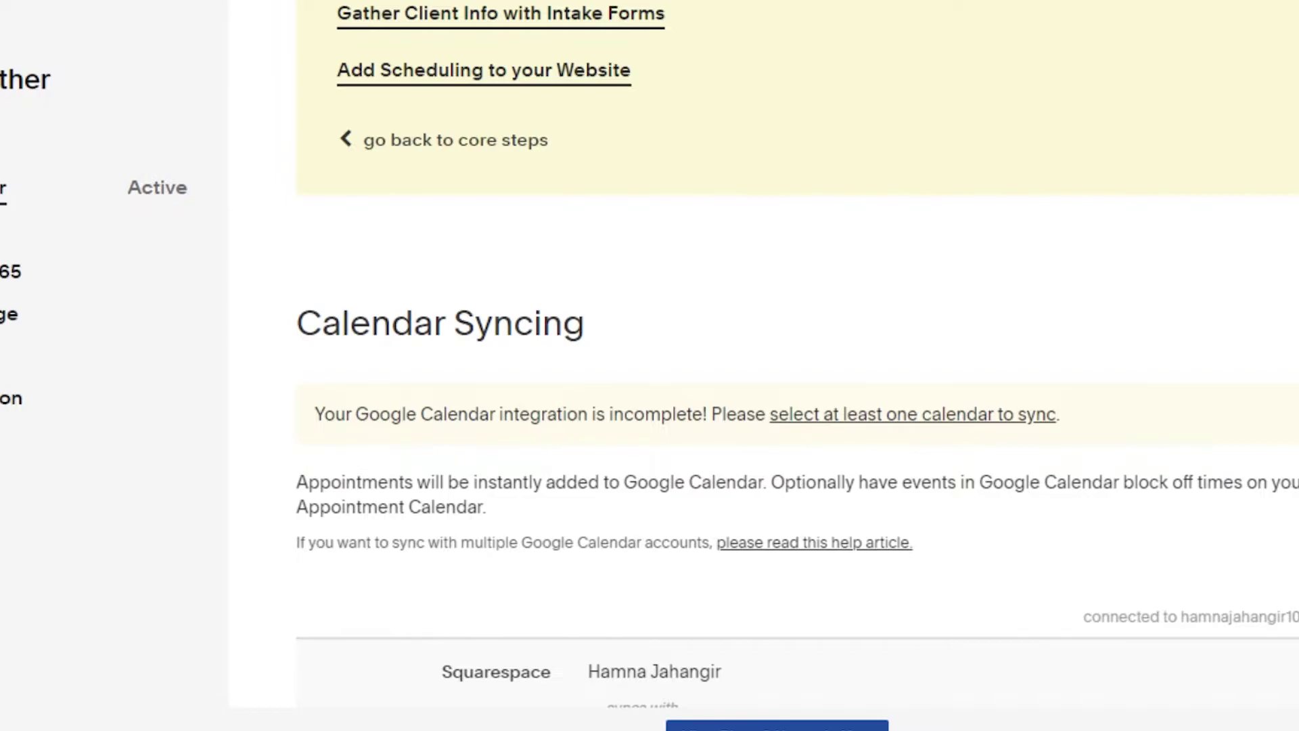
pyautogui.scroll(3, 797, 366)
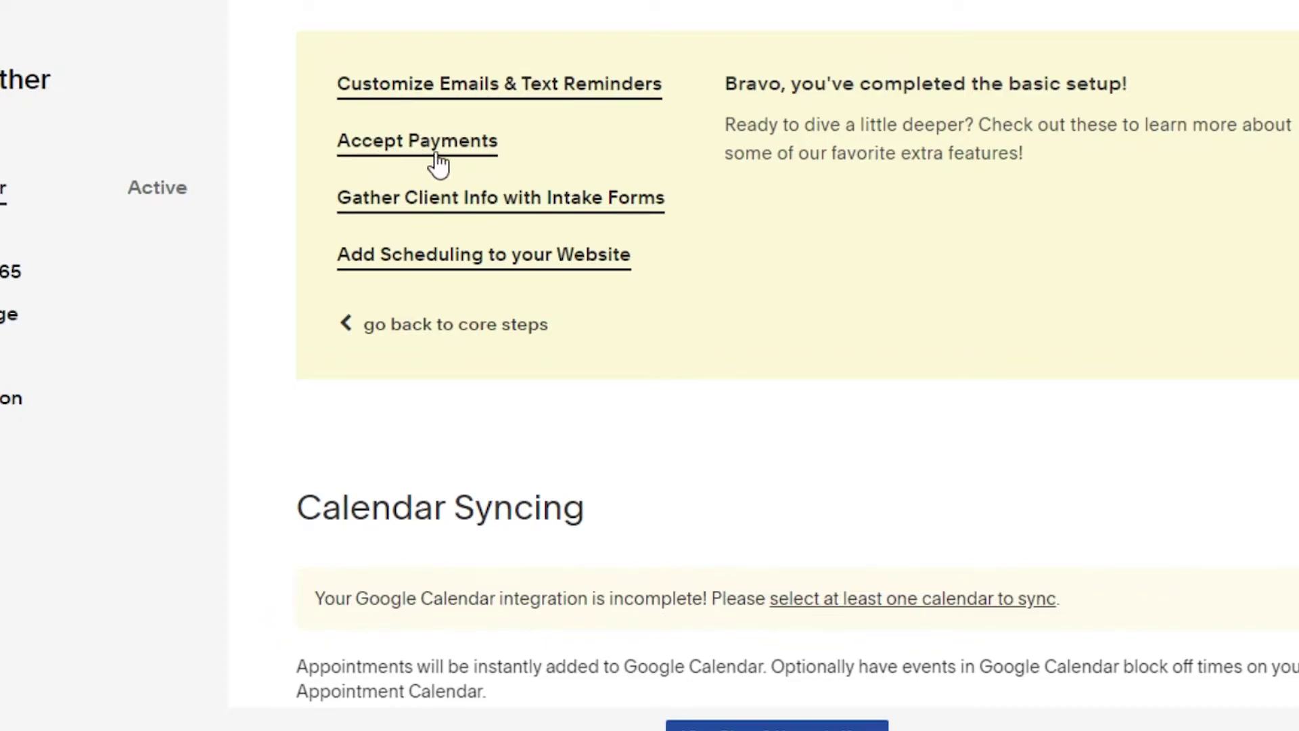
# Bring up Email Settings and review the 24-hours-before Reminders email template
pyautogui.click(460, 92)
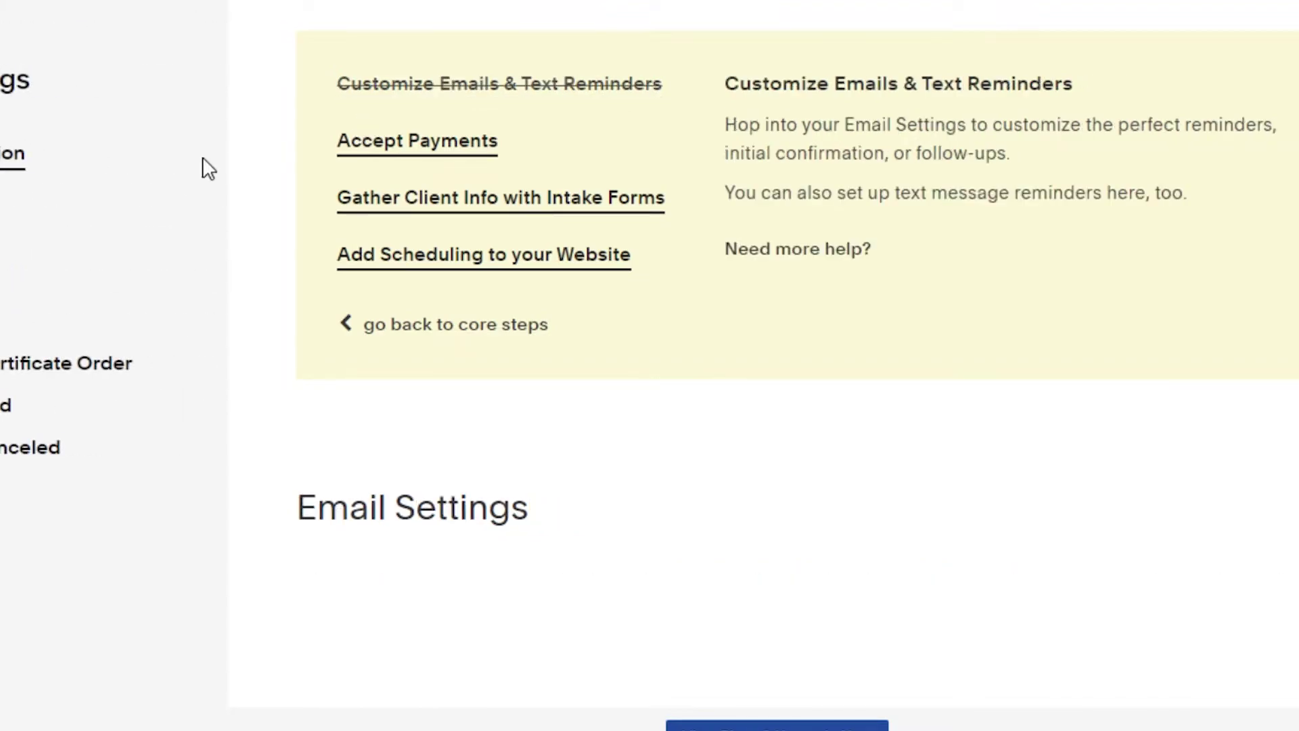
pyautogui.click(89, 233)
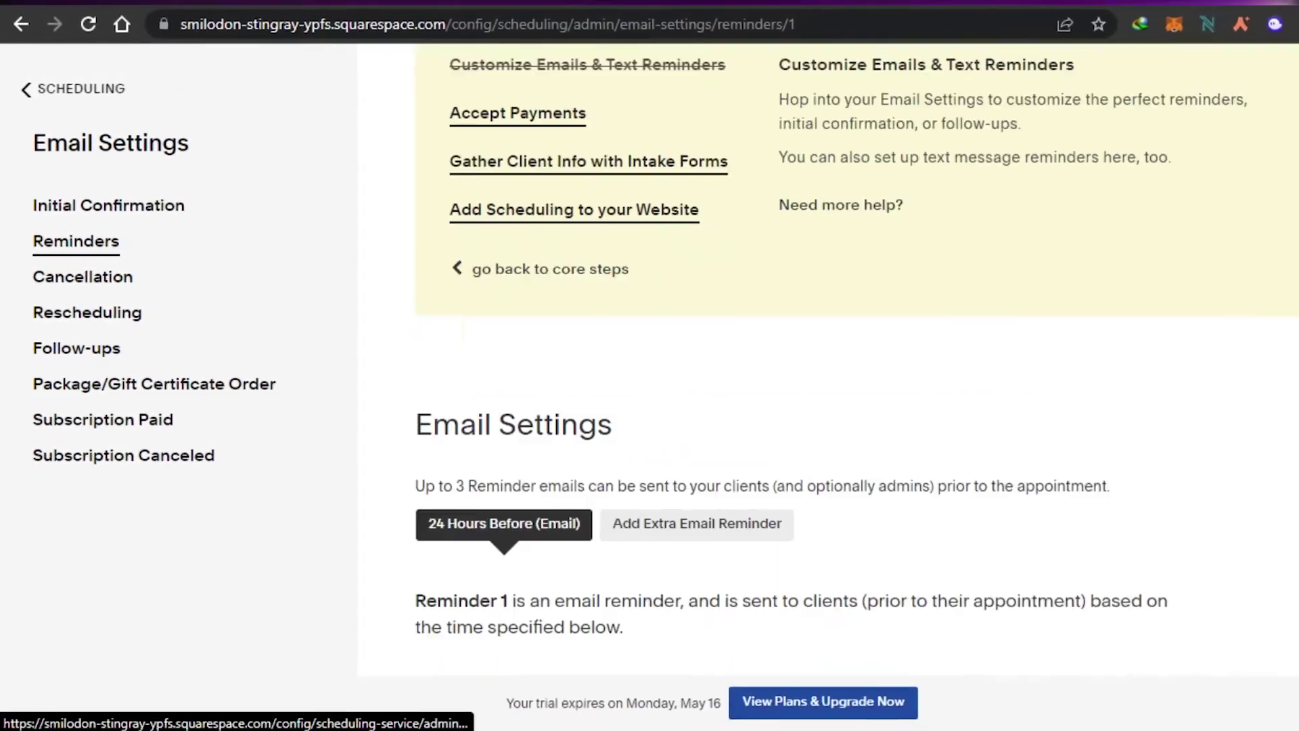
pyautogui.scroll(-5, 879, 406)
pyautogui.scroll(-10, 838, 403)
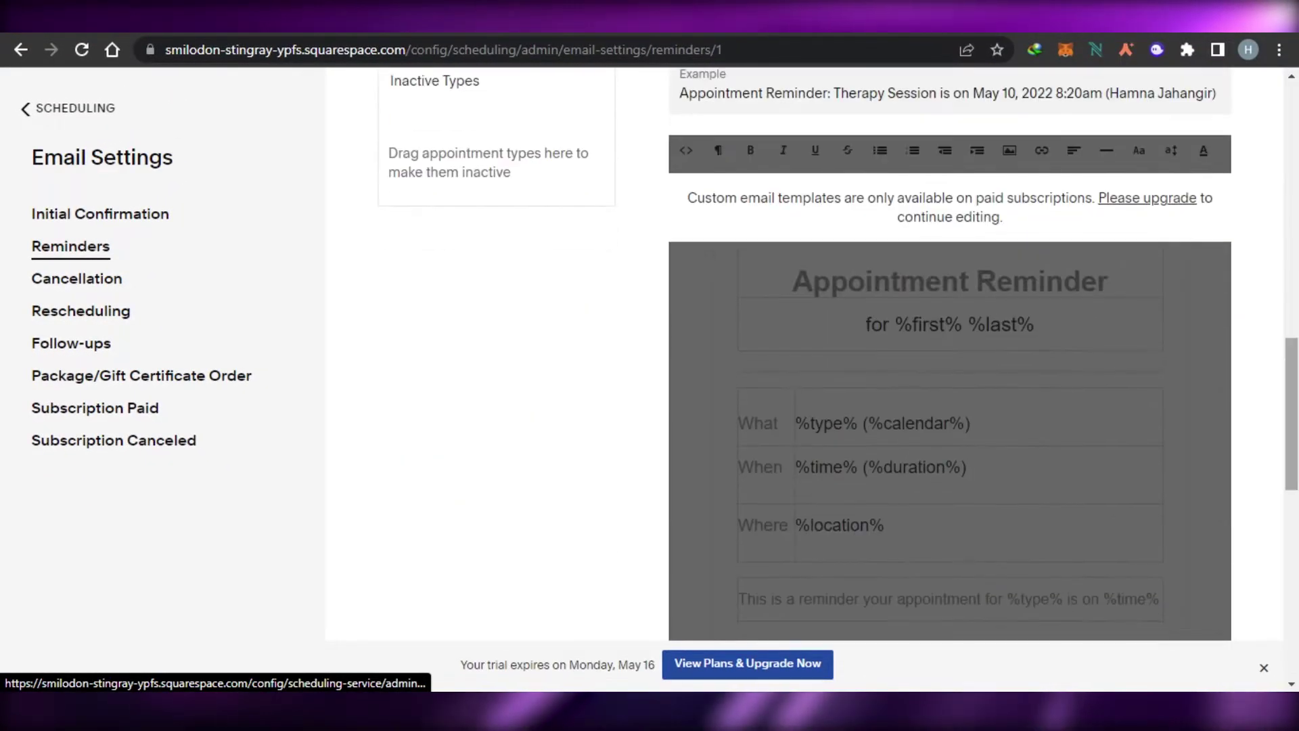
pyautogui.scroll(-4, 812, 372)
pyautogui.scroll(14, 812, 372)
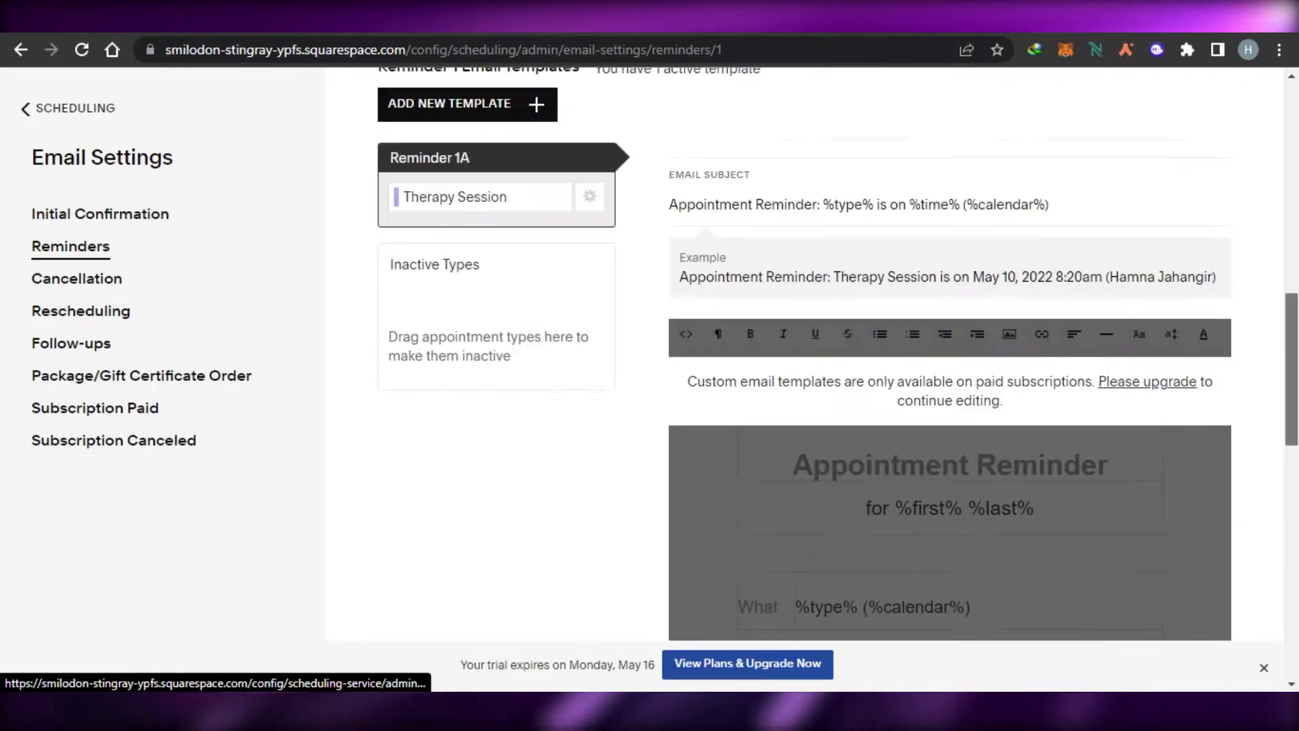
pyautogui.scroll(-12, 812, 372)
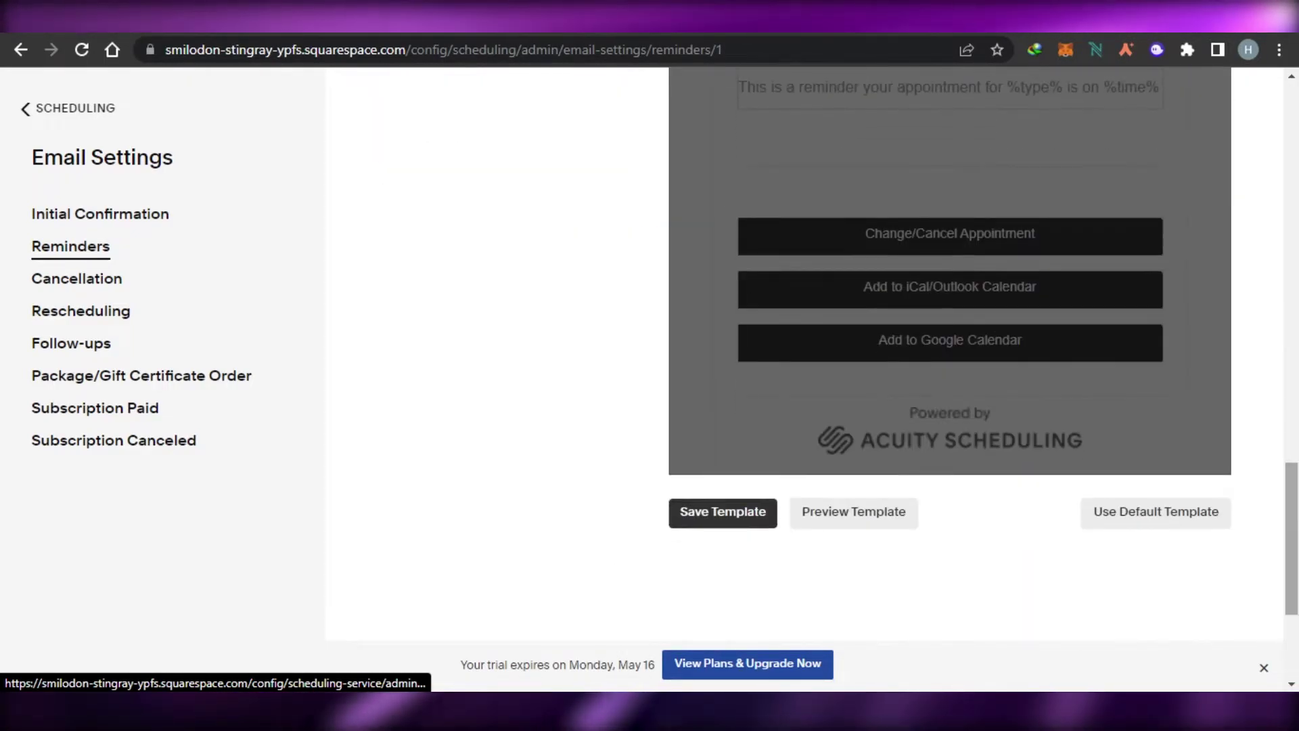
pyautogui.scroll(12, 879, 339)
# Try saving the reminder template, refused because custom templates need a paid subscription
pyautogui.scroll(-3, 880, 339)
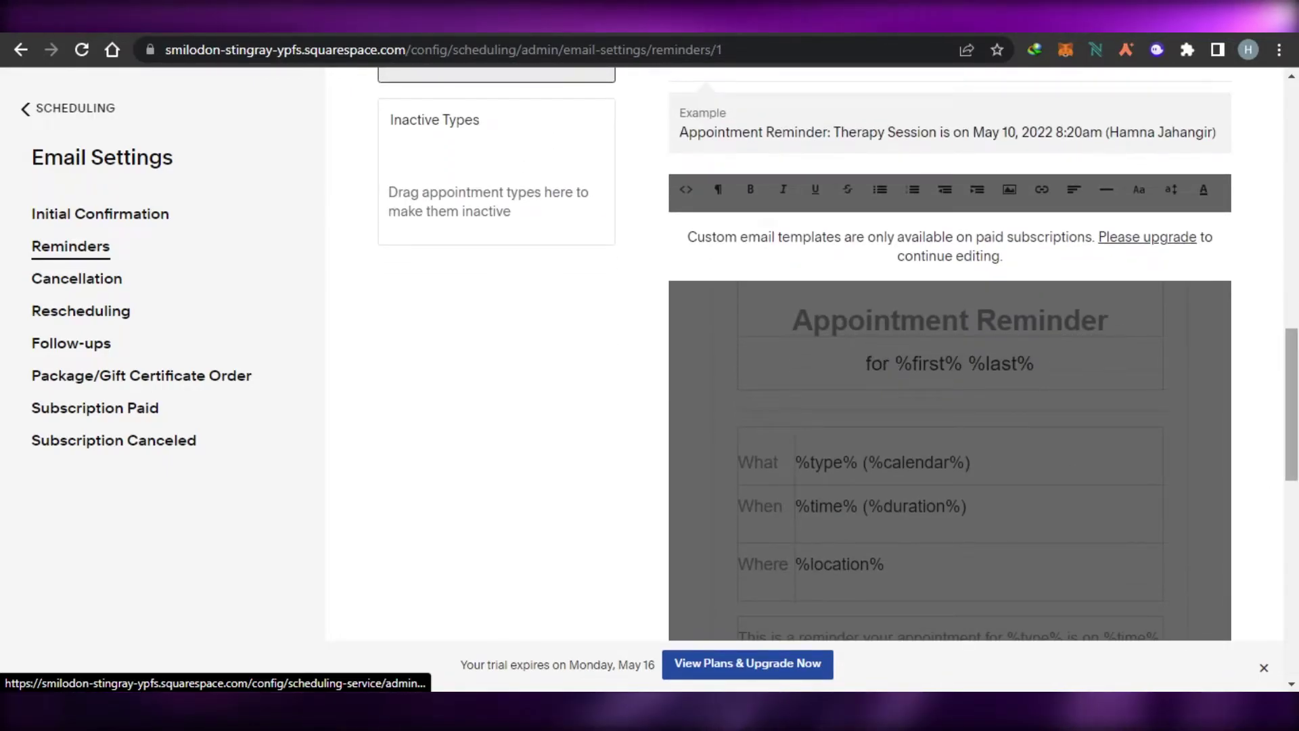
pyautogui.scroll(-5, 1296, 482)
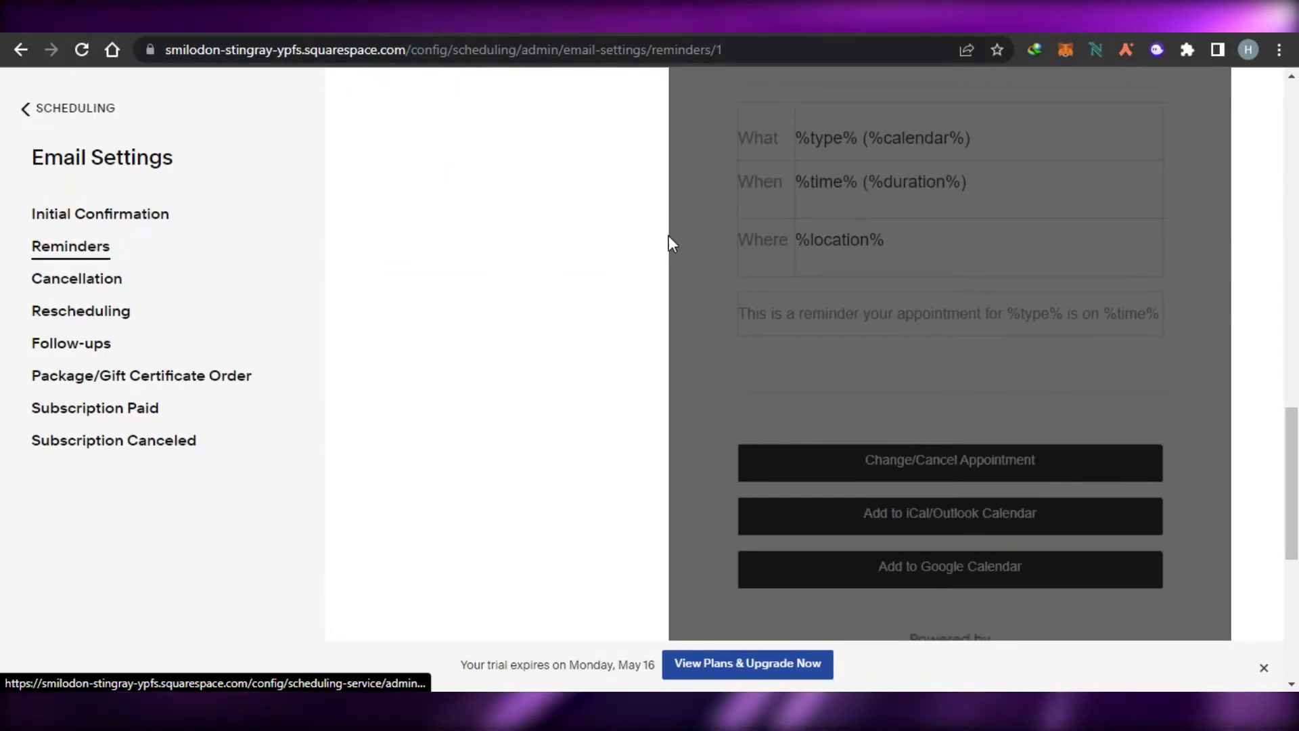
pyautogui.scroll(-5, 1290, 473)
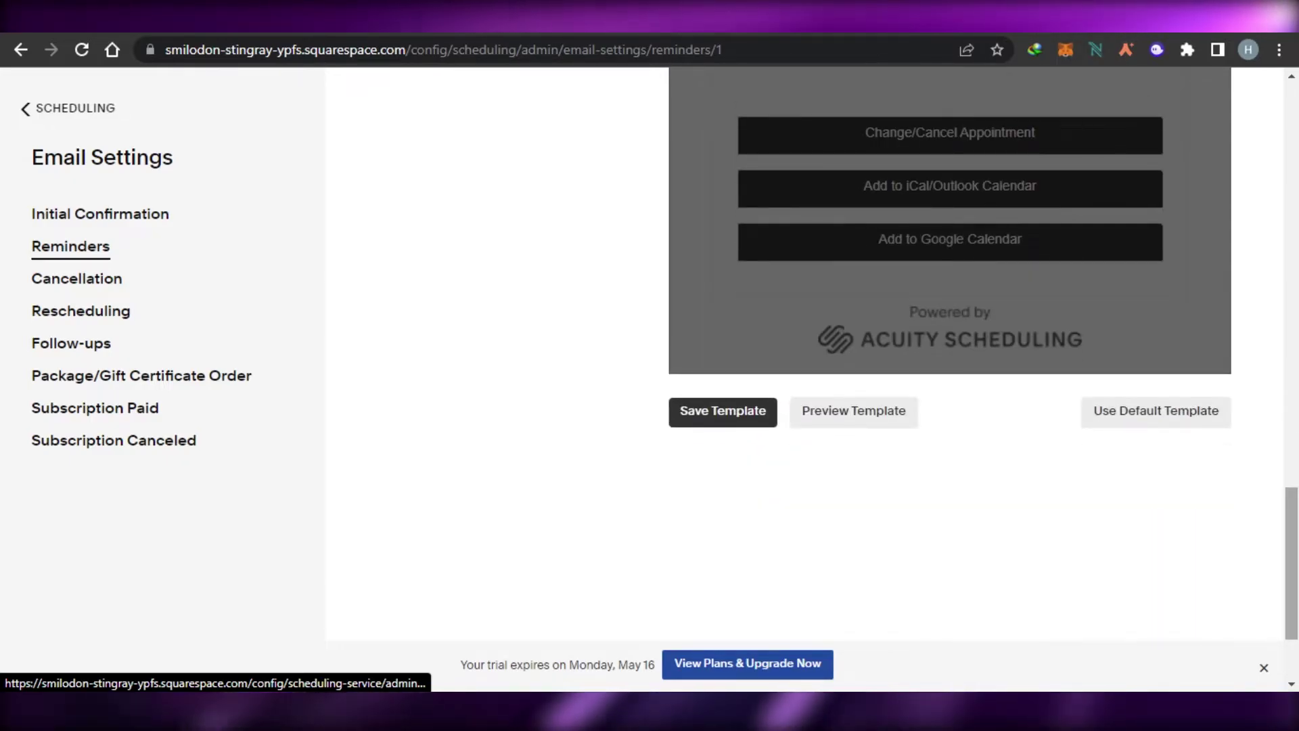
pyautogui.scroll(10, 657, 483)
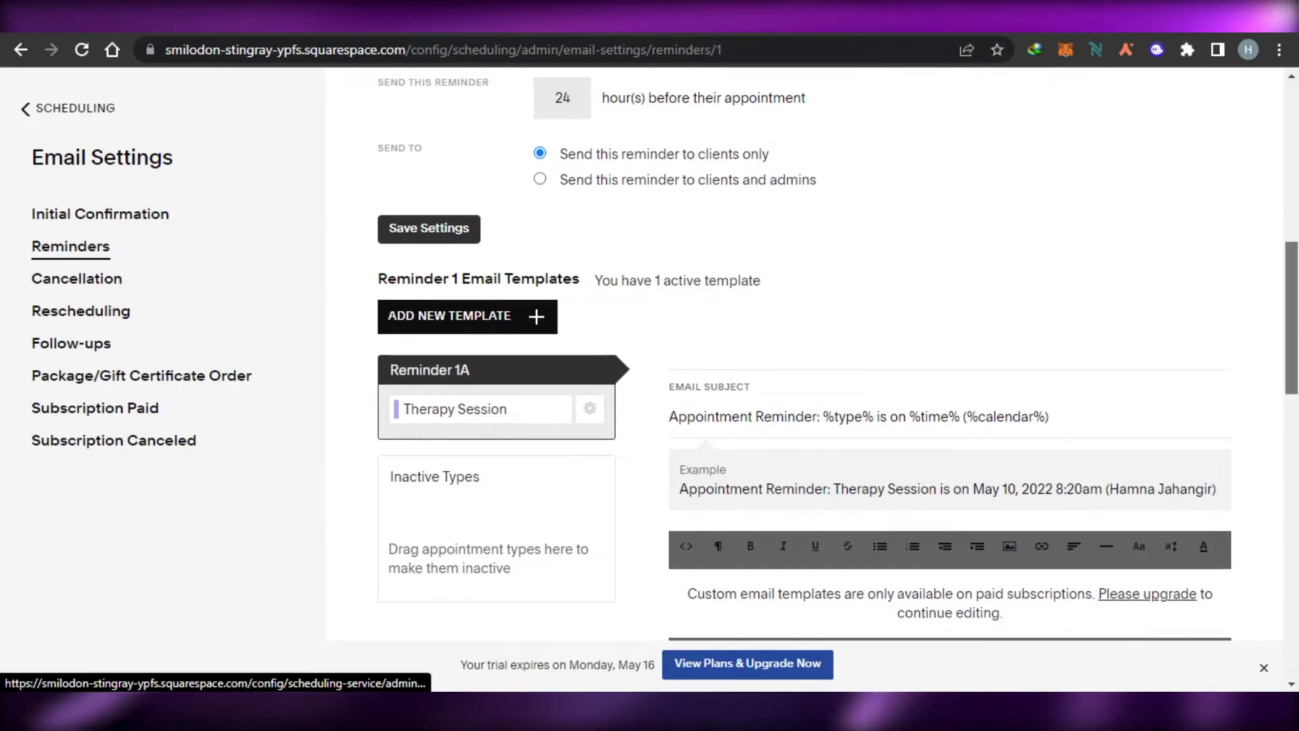
pyautogui.scroll(-7, 1281, 462)
pyautogui.scroll(-10, 821, 238)
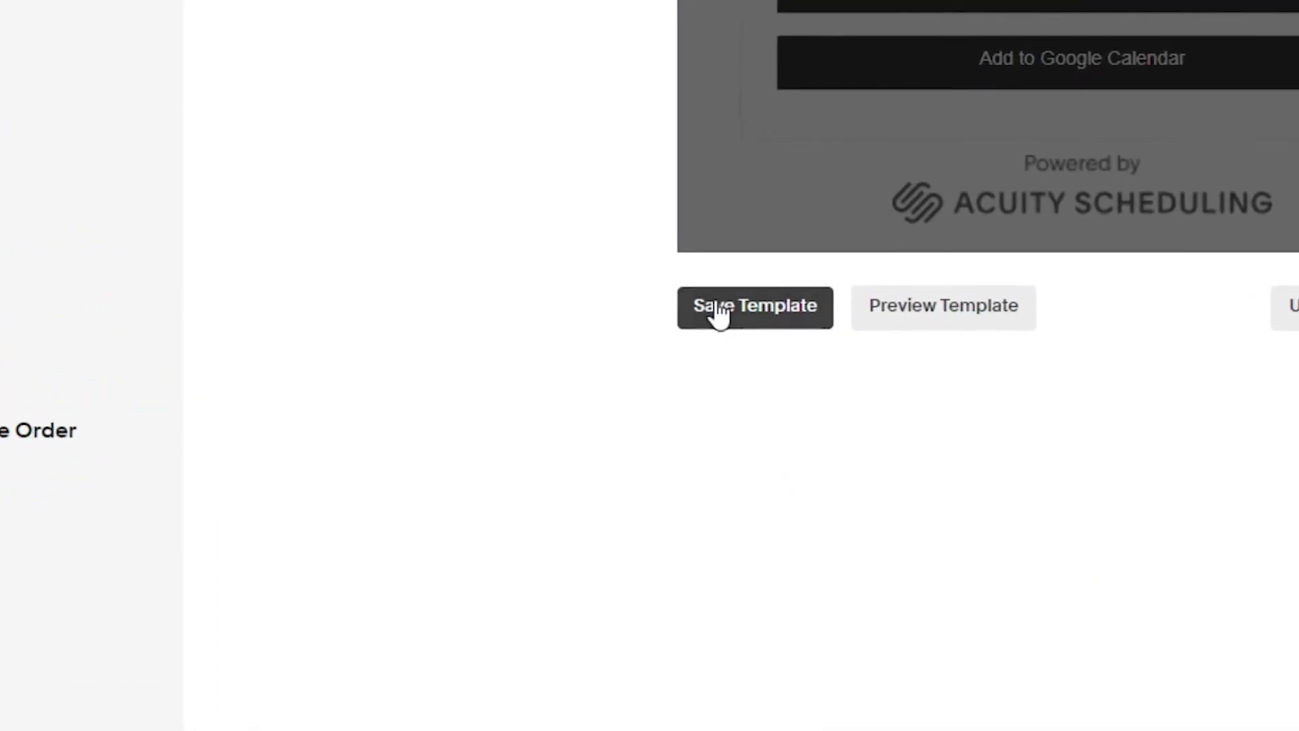
pyautogui.click(717, 304)
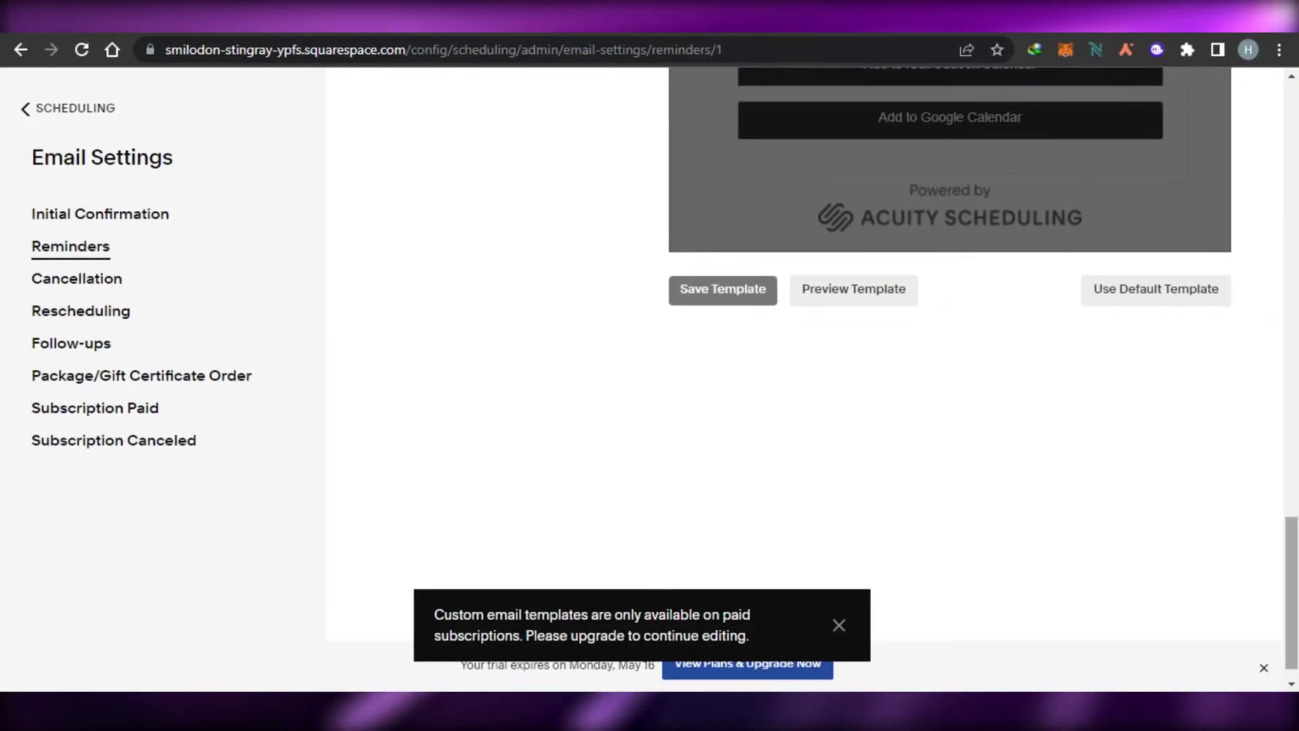
pyautogui.scroll(15, 825, 111)
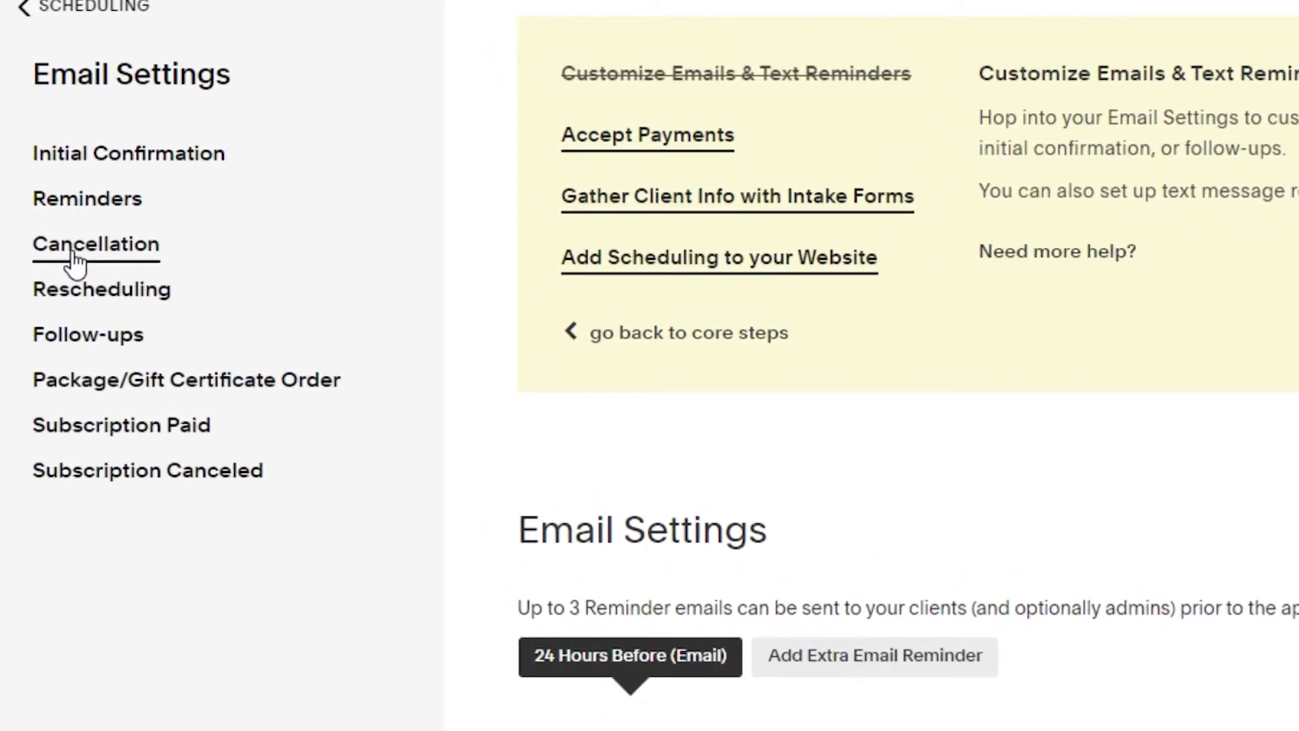
# Save the Appointment Cancelled email template and return to the Scheduling calendar, Week of May 9, 2022
pyautogui.click(73, 256)
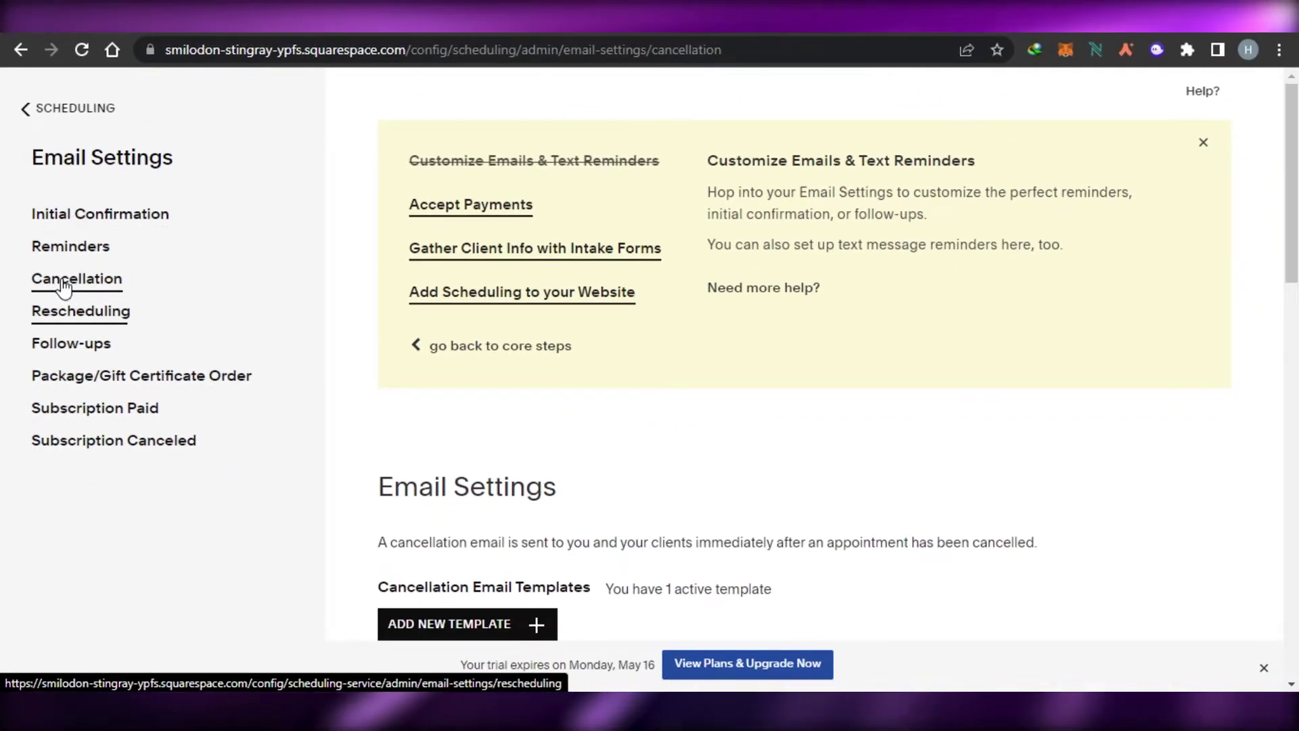
pyautogui.scroll(-10, 1237, 277)
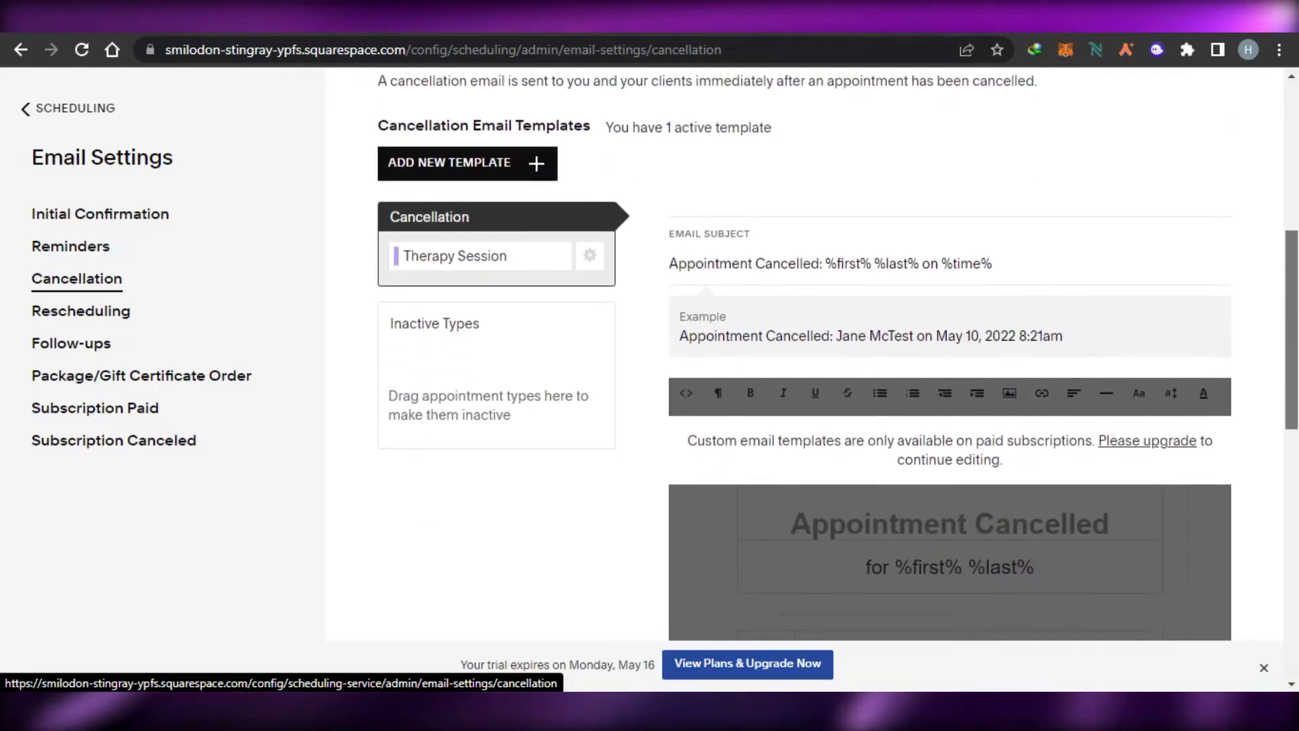
pyautogui.scroll(-3, 986, 183)
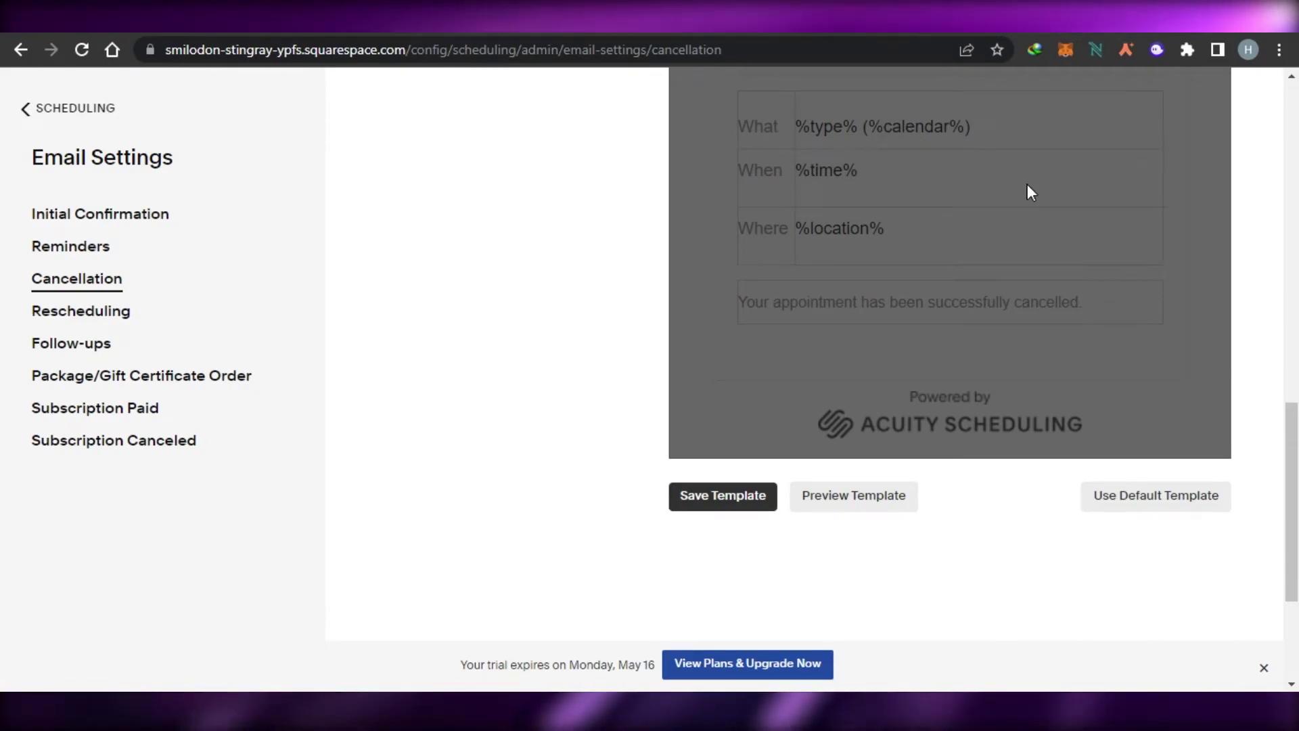
pyautogui.scroll(2, 963, 388)
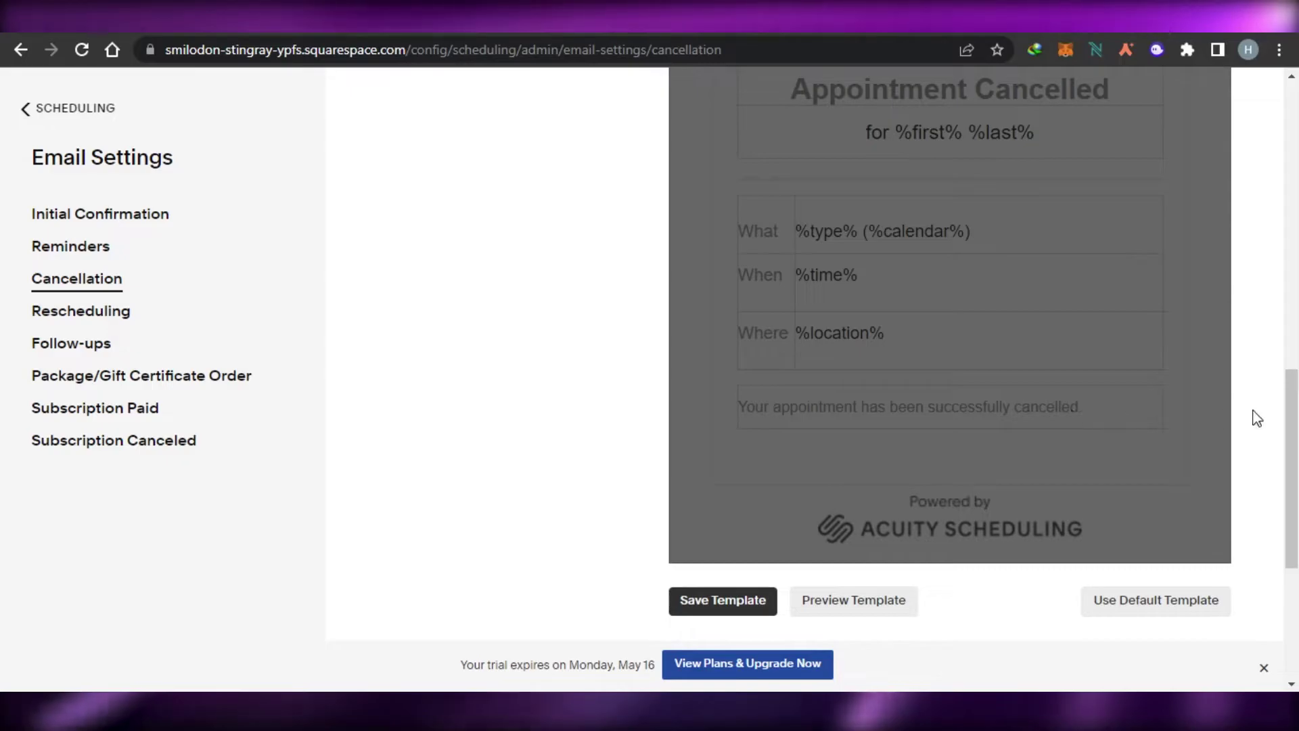
pyautogui.scroll(-2, 1256, 418)
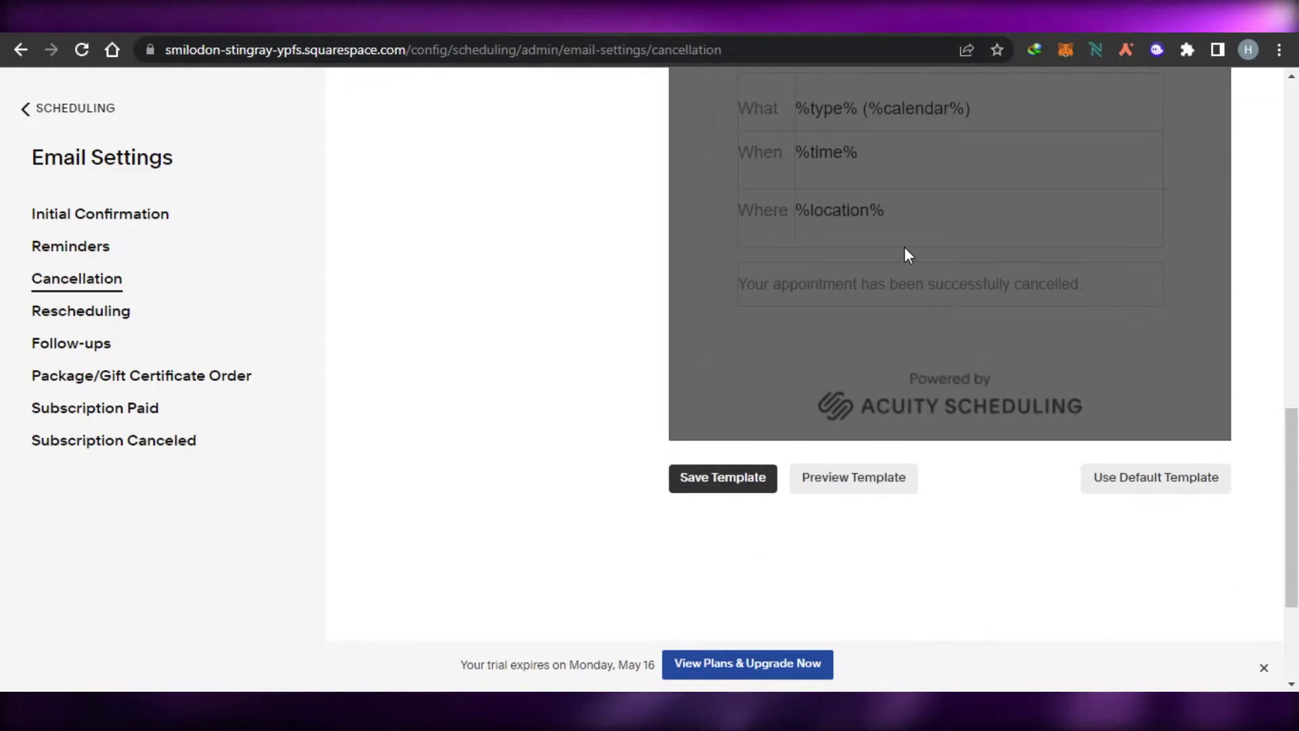
pyautogui.click(708, 482)
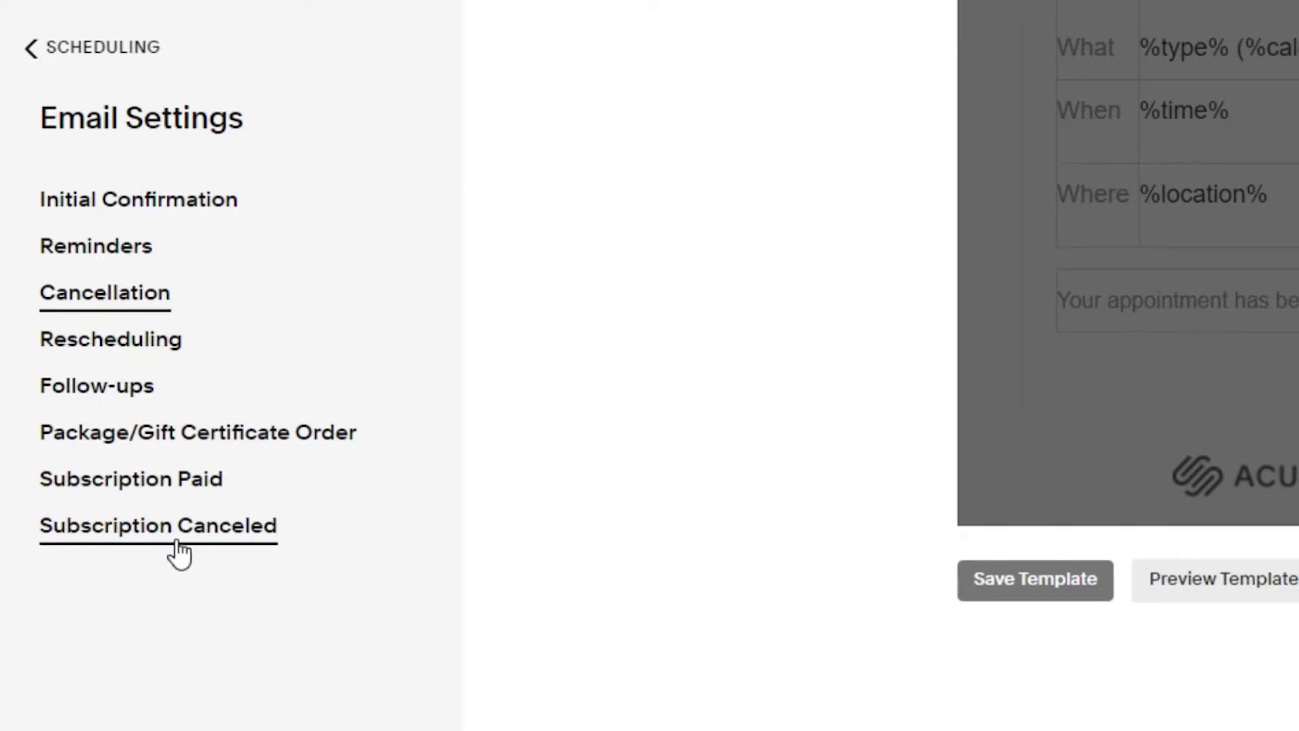
pyautogui.click(27, 50)
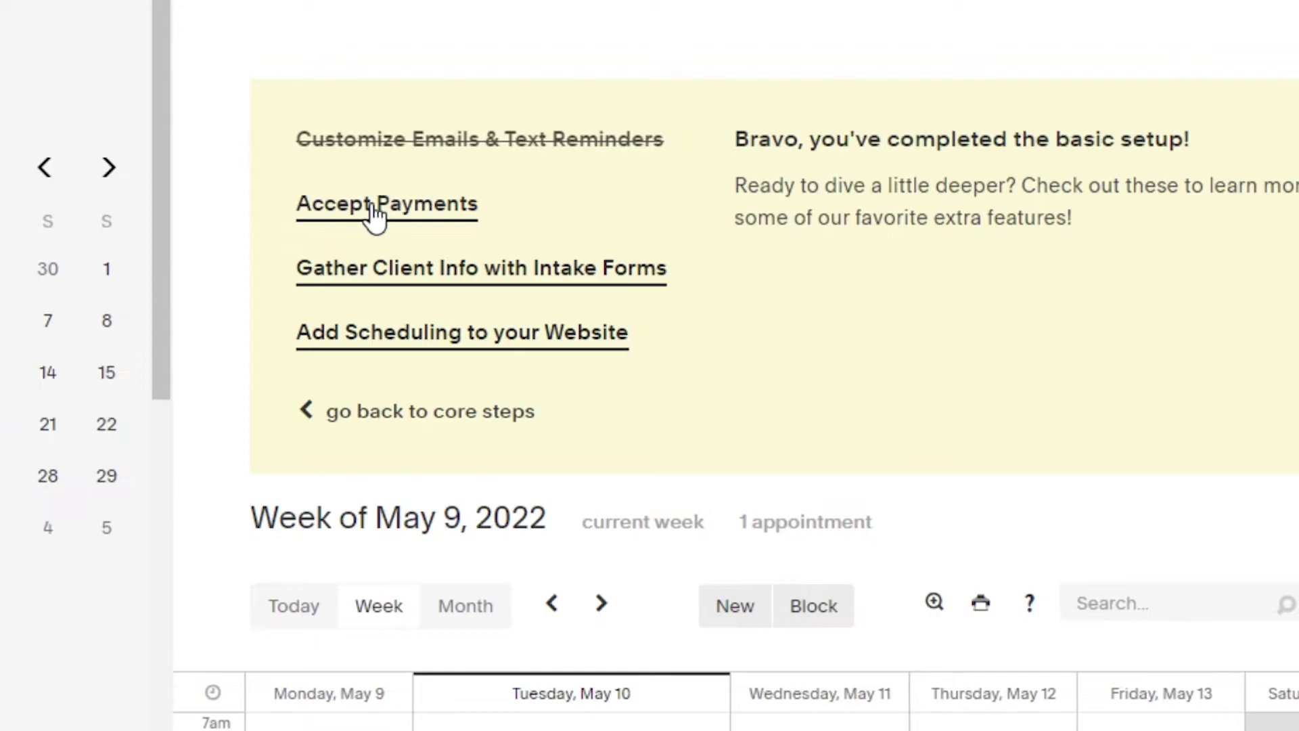
# Review Payment Settings: US Dollar (USD), full payment required, Stripe, Square and PayPal cards
pyautogui.click(374, 207)
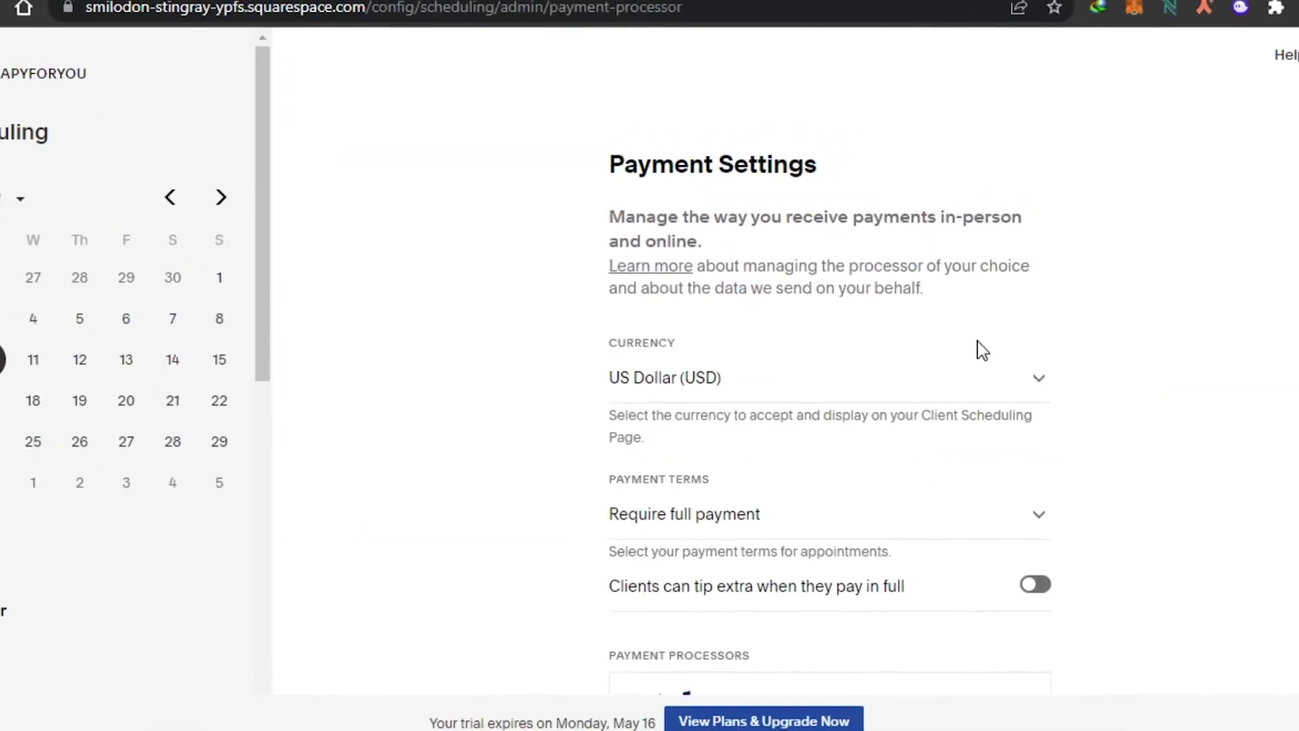
pyautogui.scroll(-8, 804, 379)
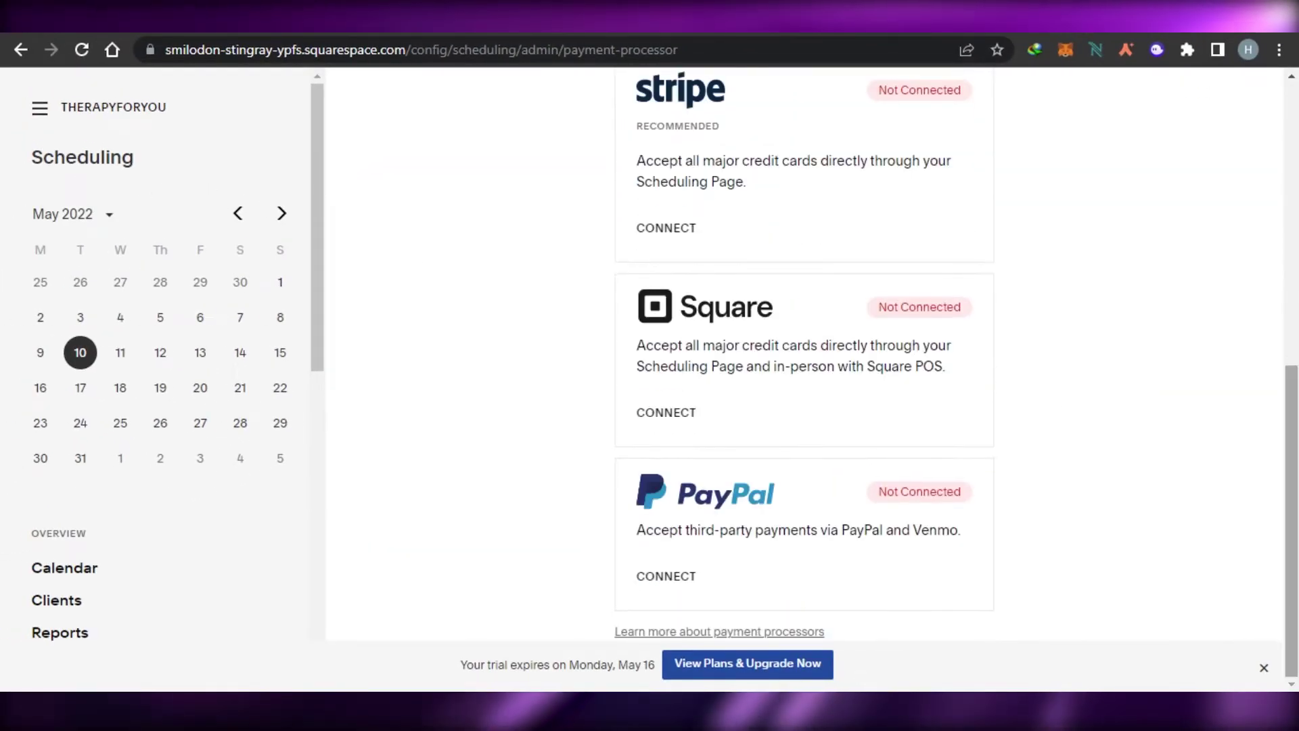
pyautogui.scroll(6, 803, 379)
pyautogui.scroll(2, 804, 379)
pyautogui.scroll(-9, 804, 379)
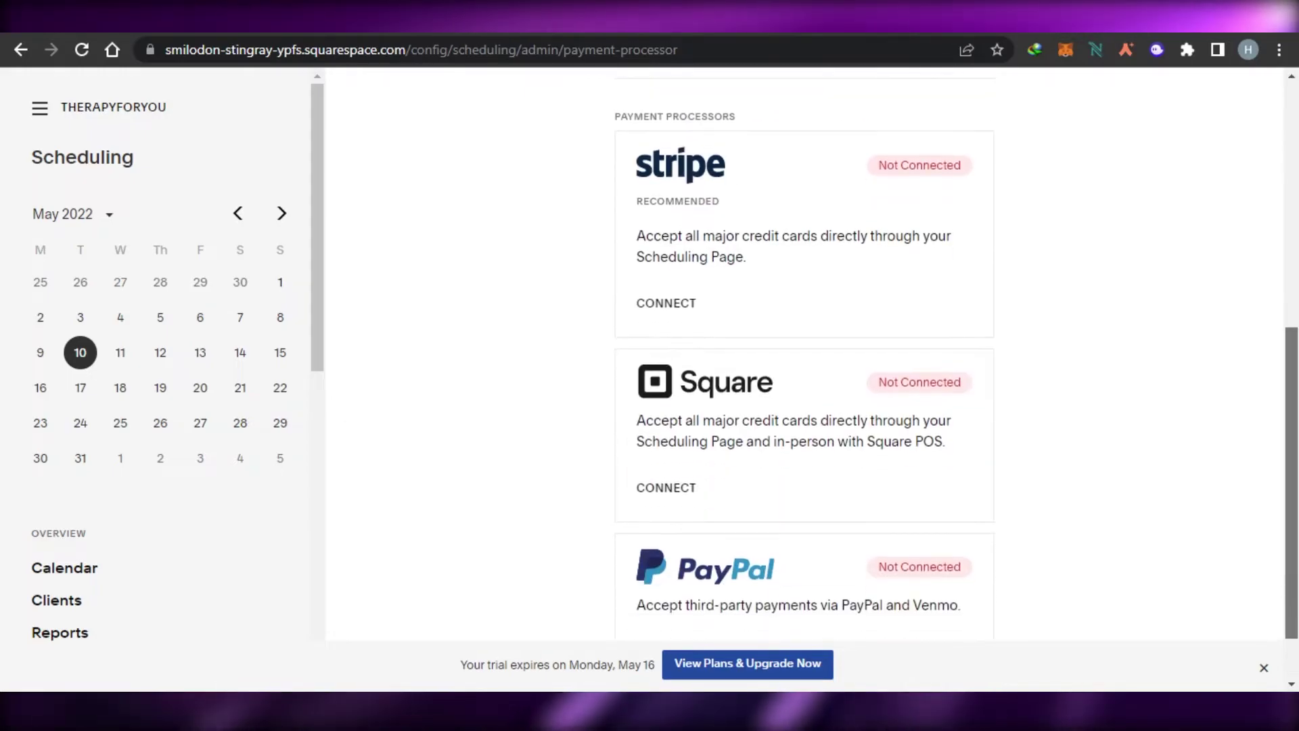
pyautogui.scroll(7, 804, 378)
pyautogui.scroll(-7, 803, 378)
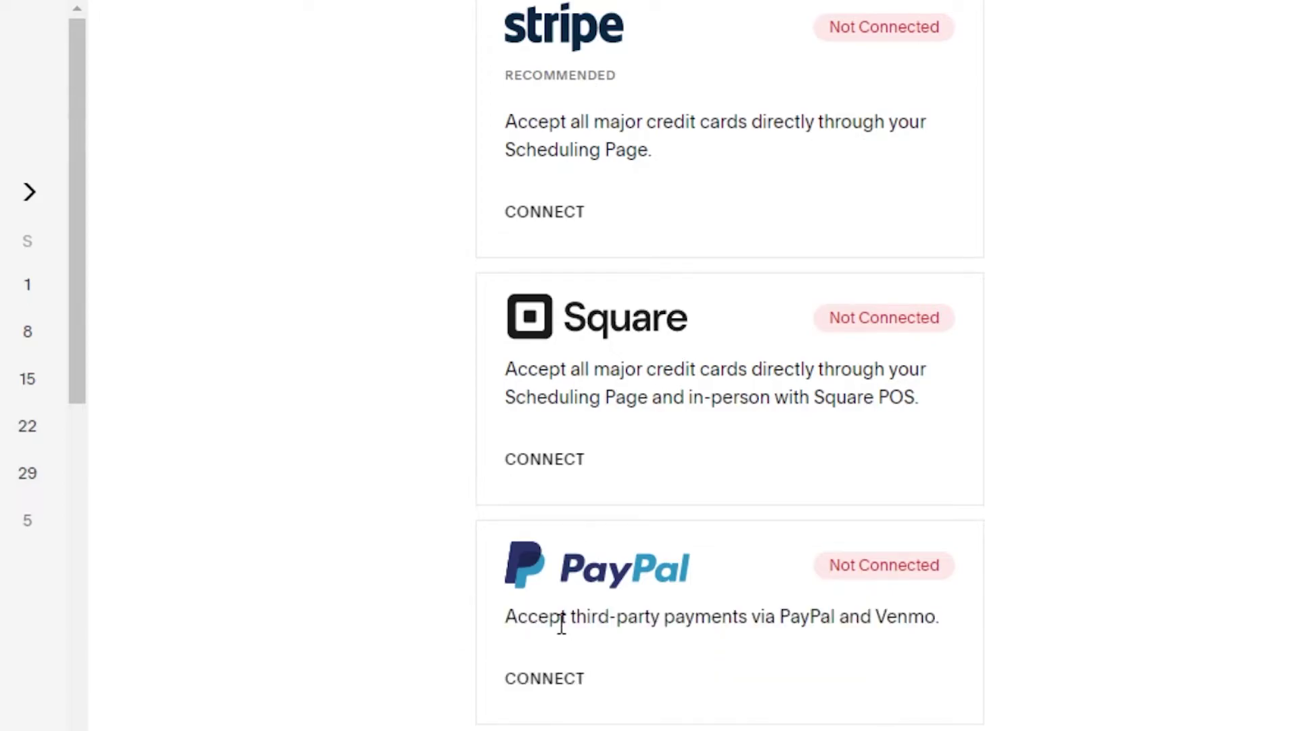
pyautogui.scroll(9, 729, 365)
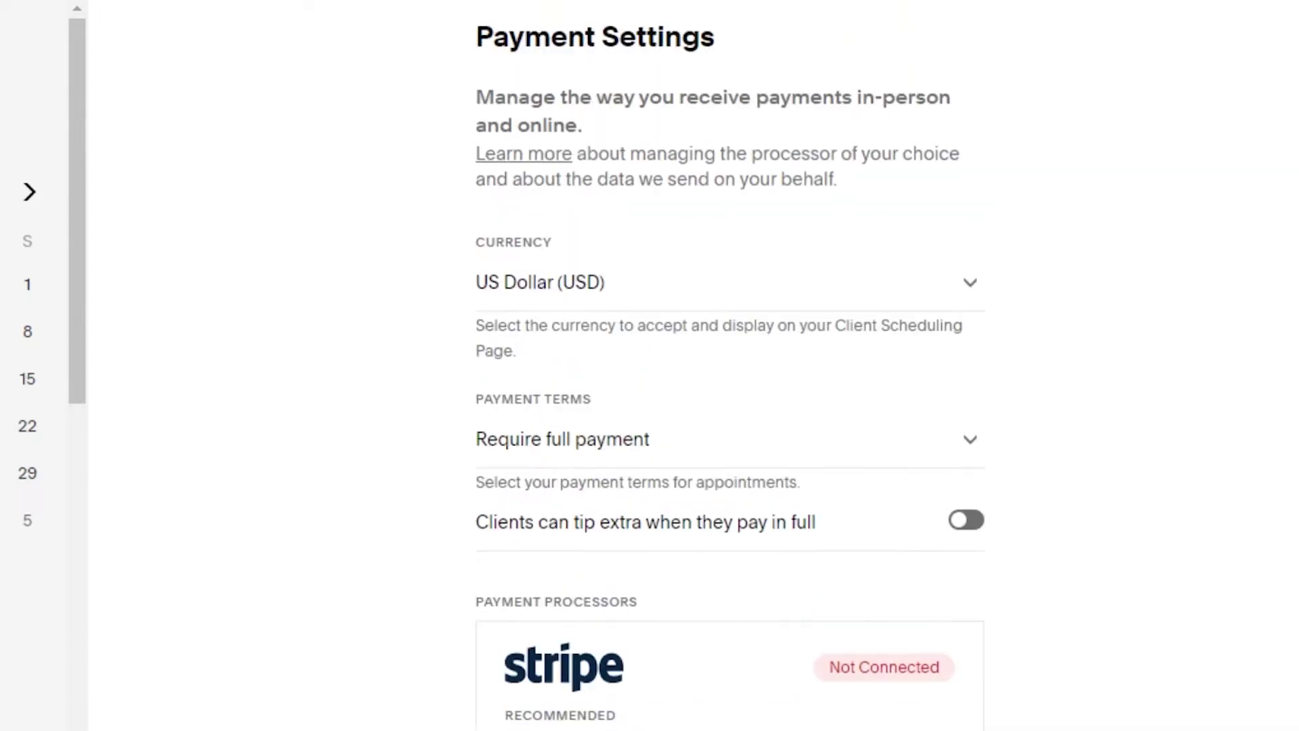
pyautogui.scroll(-6, 729, 365)
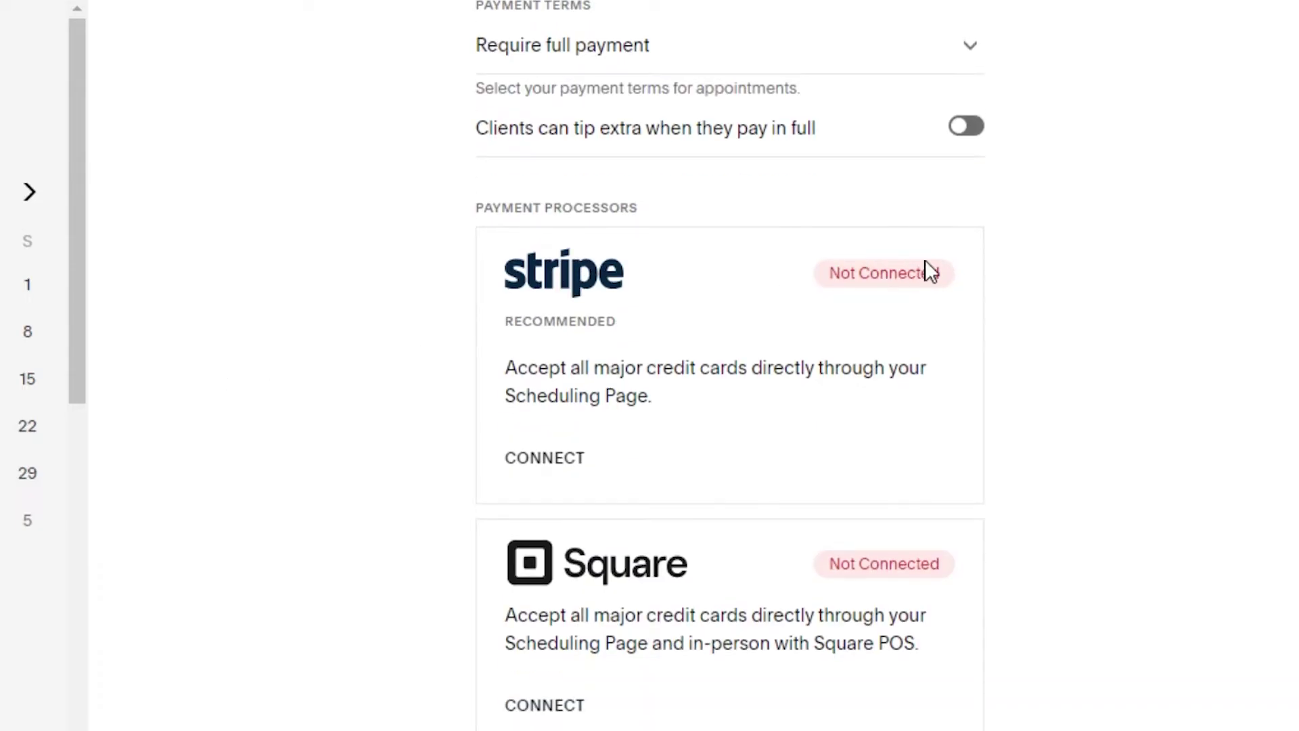
pyautogui.scroll(4, 846, 282)
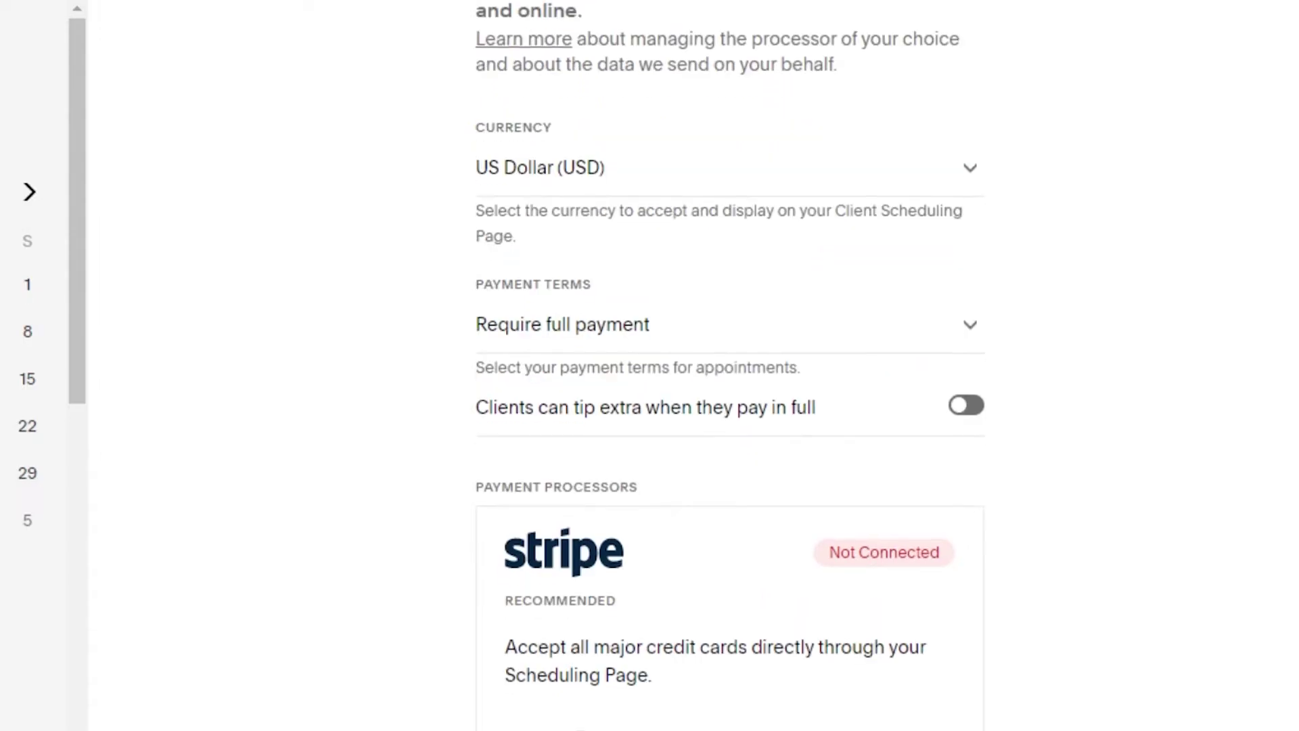
pyautogui.scroll(-3, 846, 282)
pyautogui.scroll(3, 845, 282)
pyautogui.scroll(1, 662, 186)
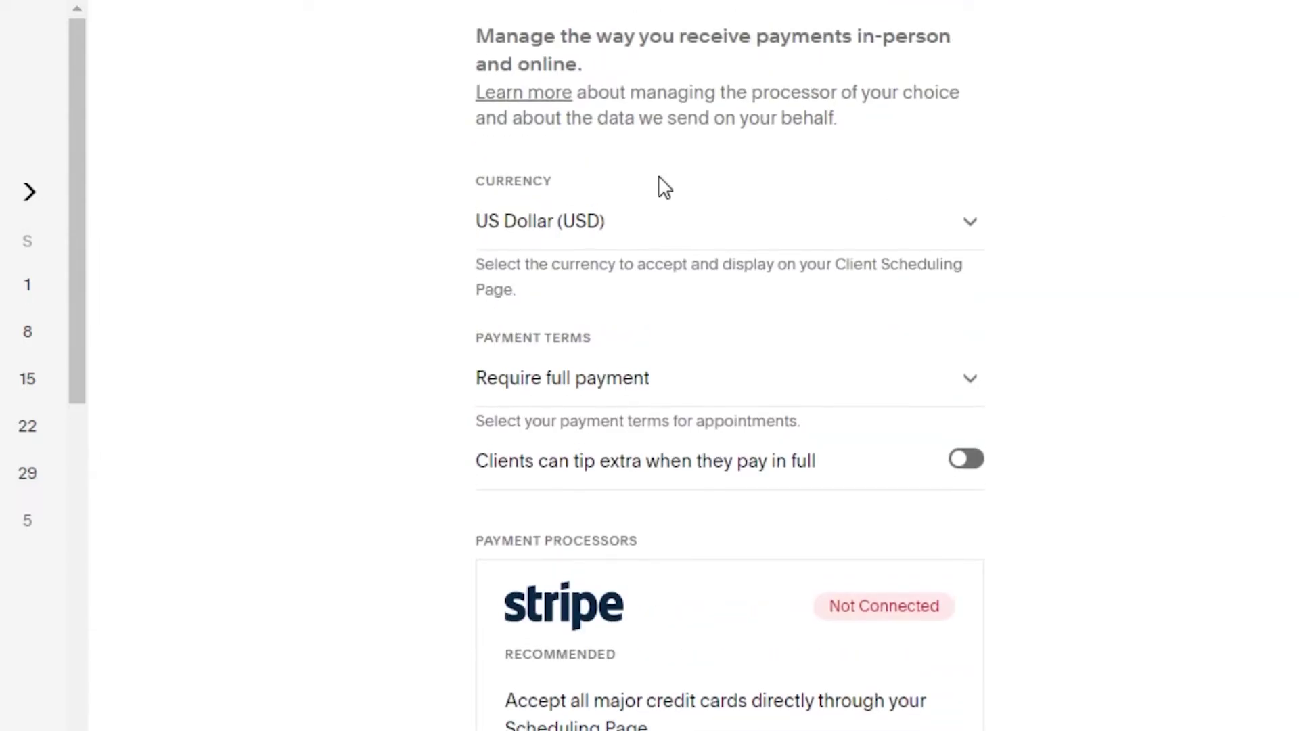
pyautogui.click(965, 222)
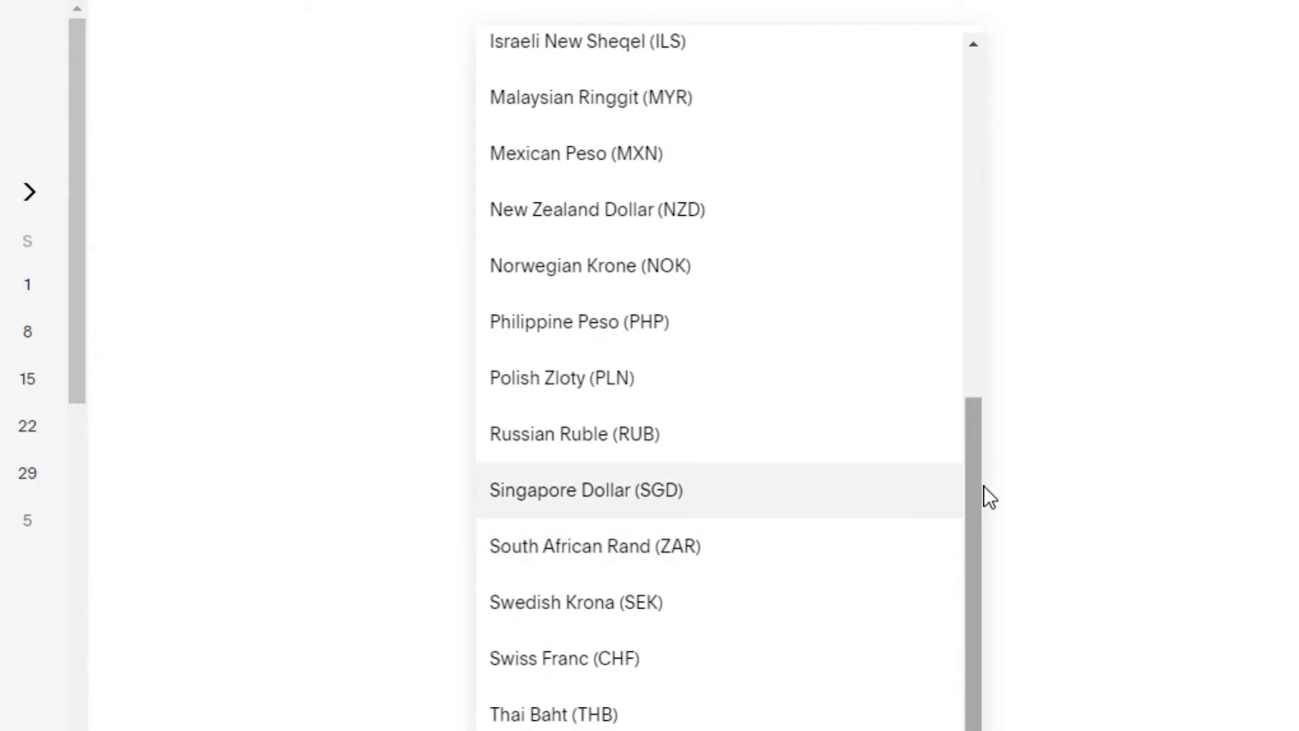
pyautogui.press('Escape')
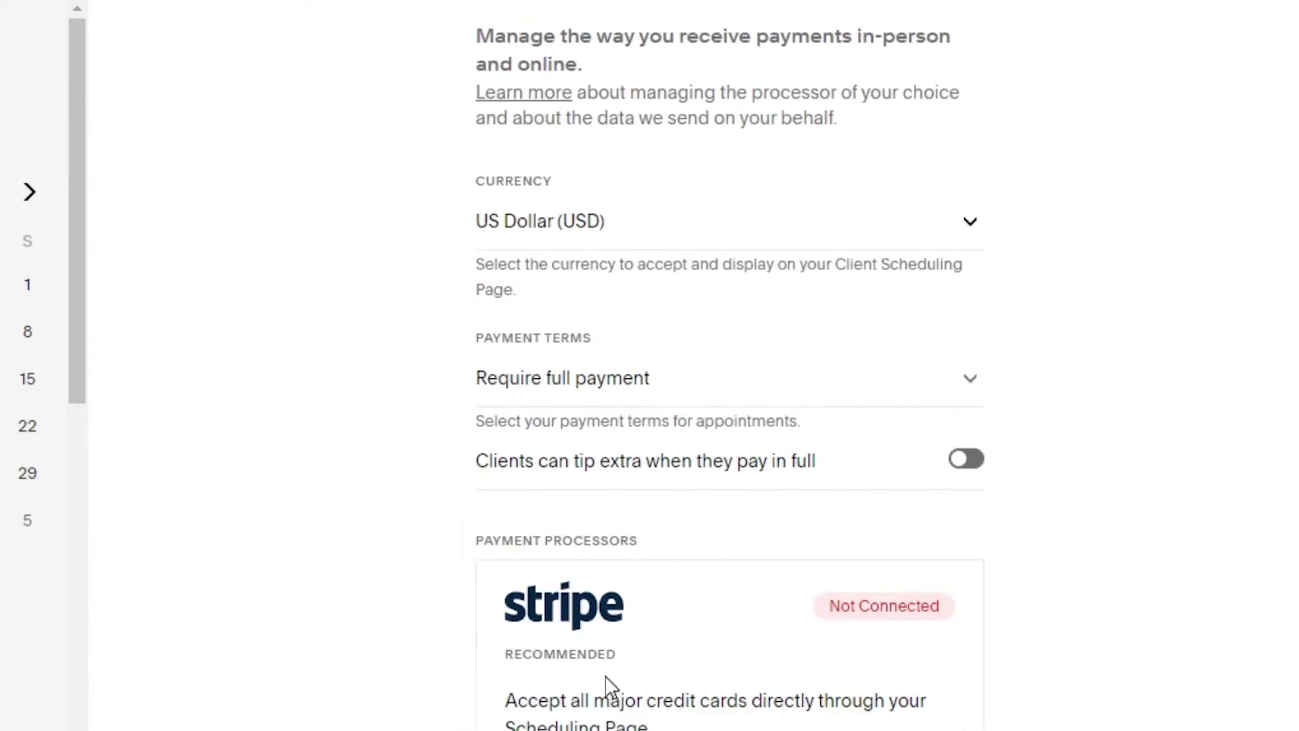
pyautogui.click(564, 394)
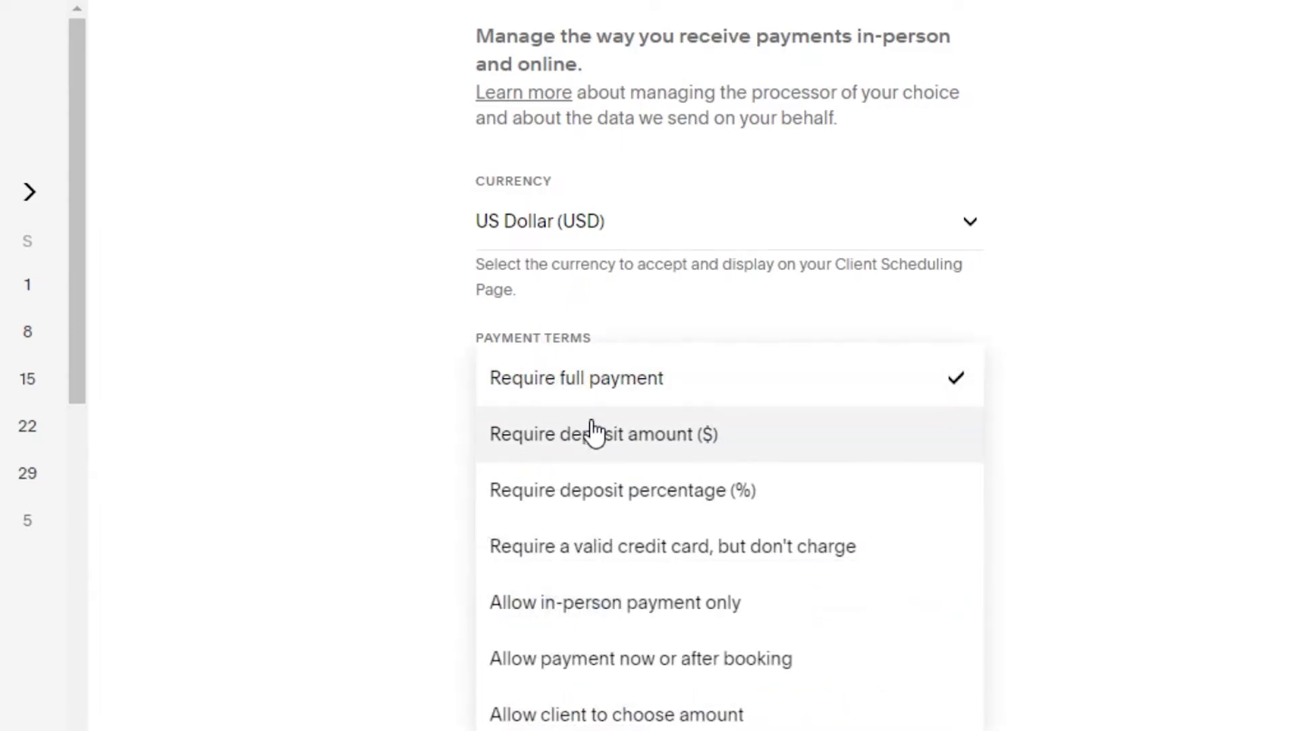
pyautogui.click(612, 374)
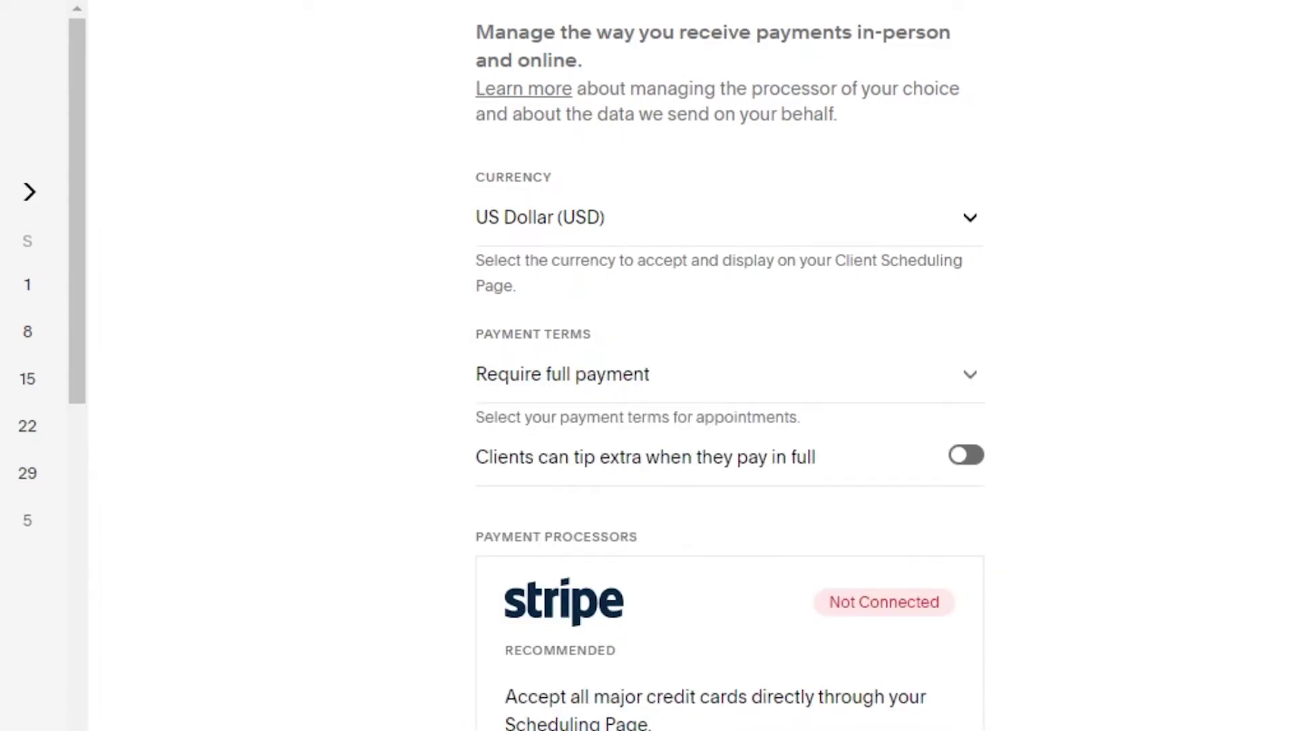
pyautogui.scroll(-7, 1012, 137)
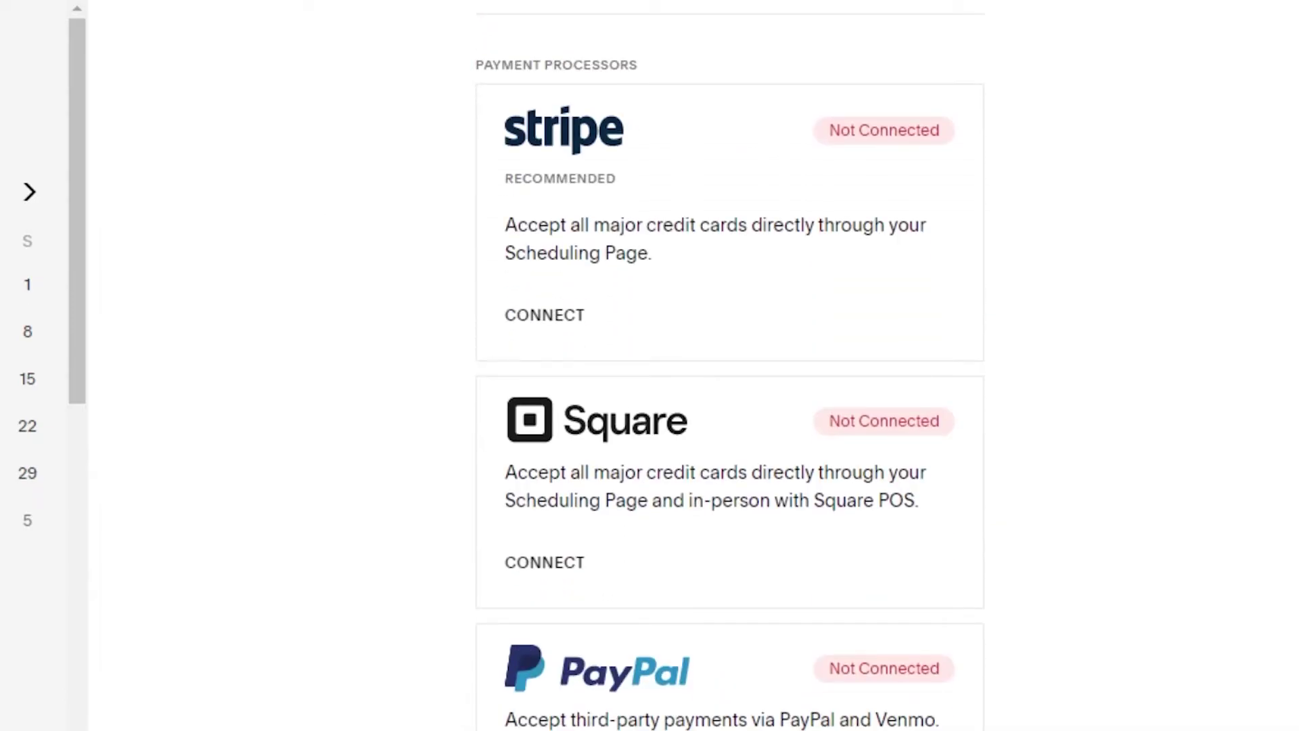
pyautogui.moveTo(73, 194); pyautogui.dragTo(83, 551)
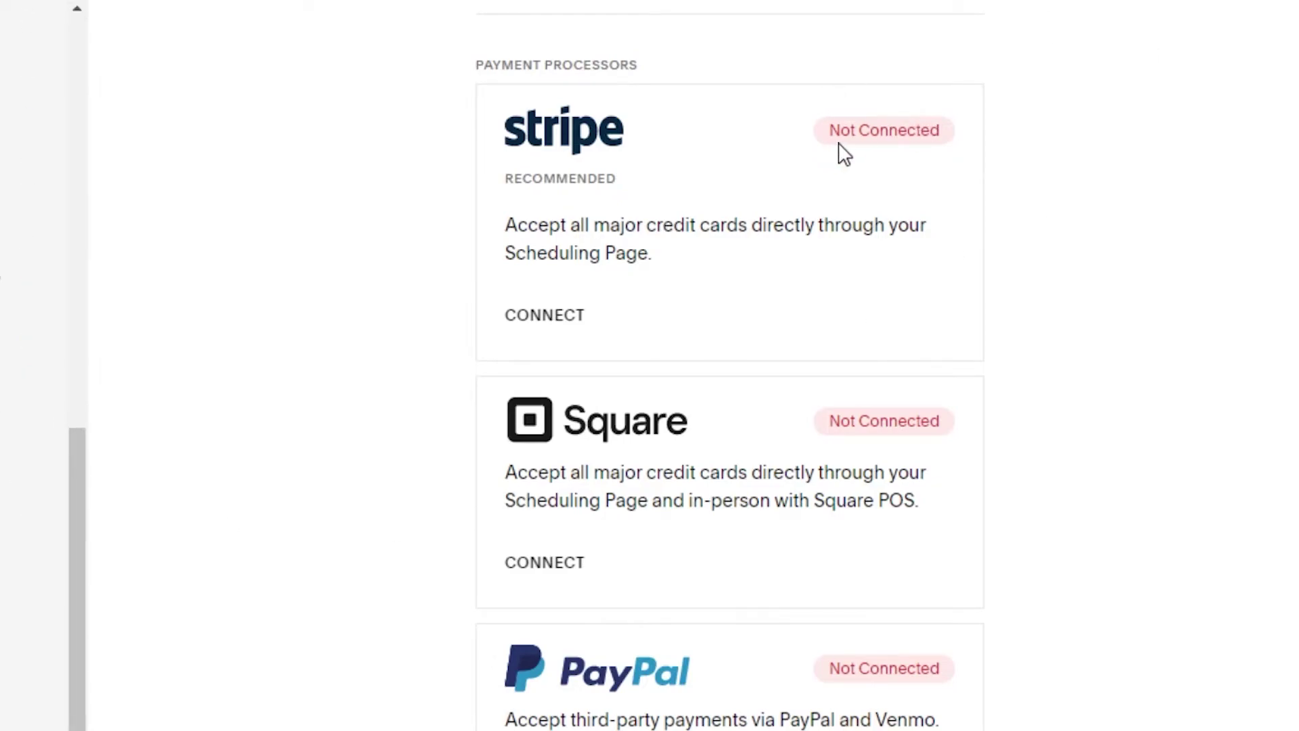
# Start the Stripe connection, then close its window without connecting, leaving Stripe Not Connected
pyautogui.click(542, 315)
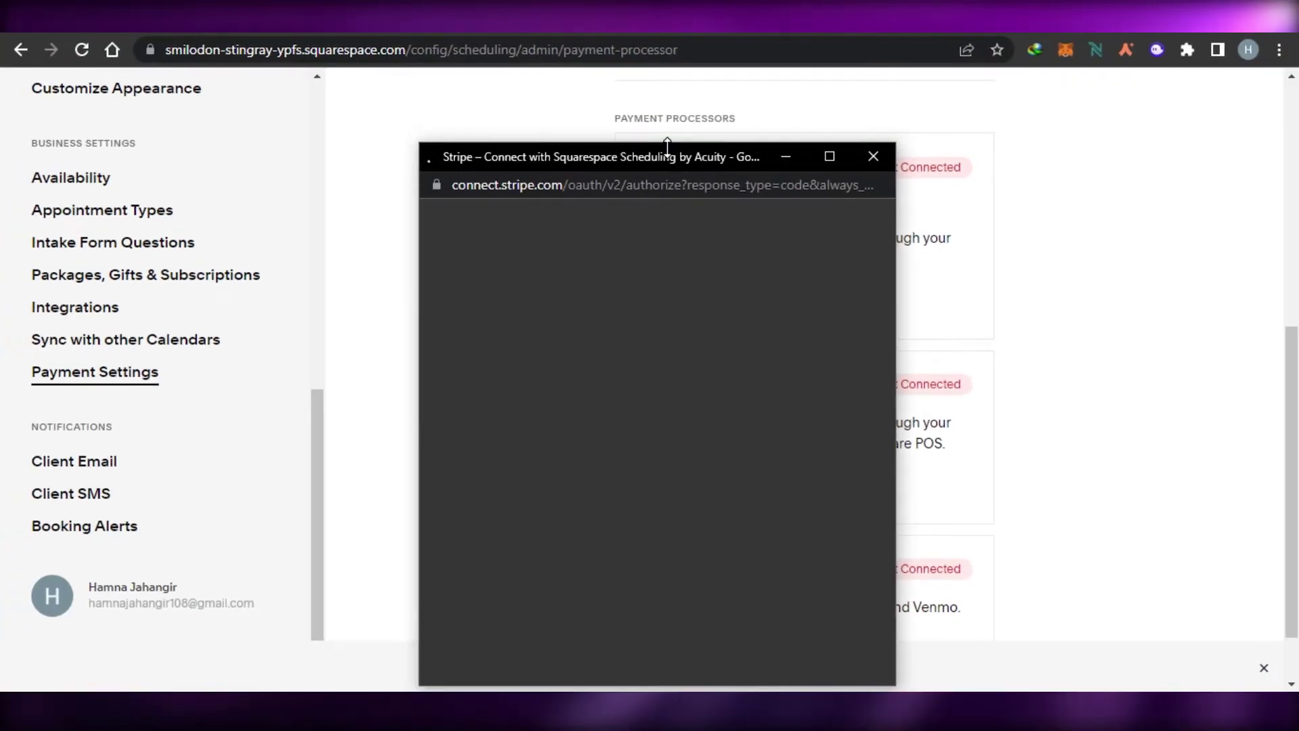
pyautogui.moveTo(667, 147); pyautogui.dragTo(951, 90)
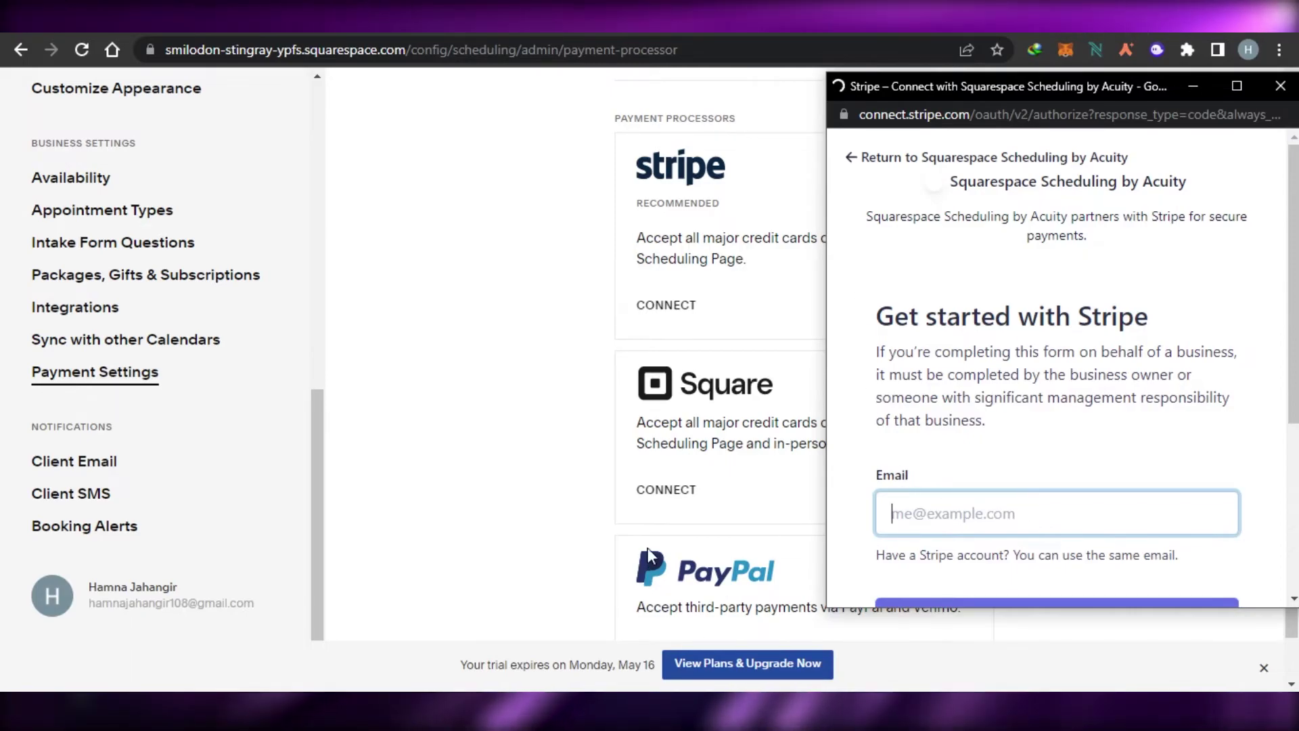
pyautogui.moveTo(1001, 92); pyautogui.dragTo(697, 103)
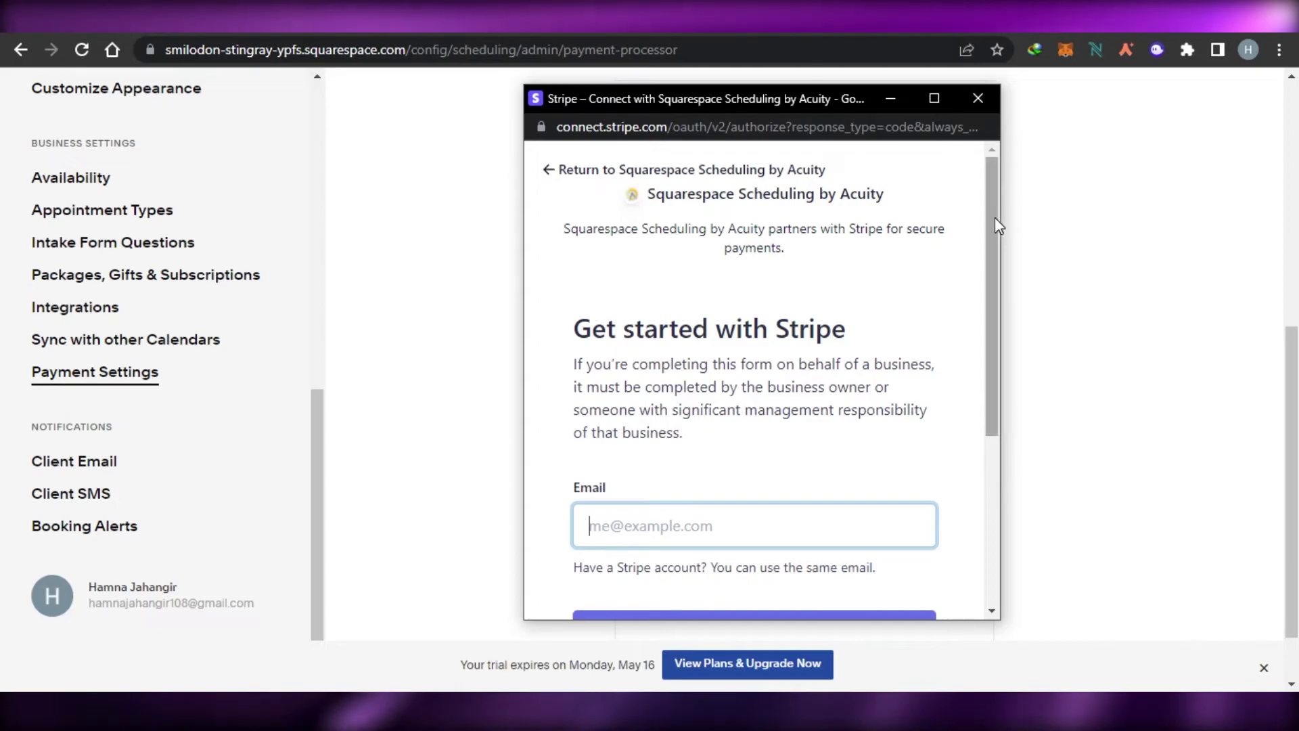
pyautogui.scroll(-3, 988, 338)
pyautogui.scroll(2, 981, 270)
pyautogui.scroll(2, 979, 206)
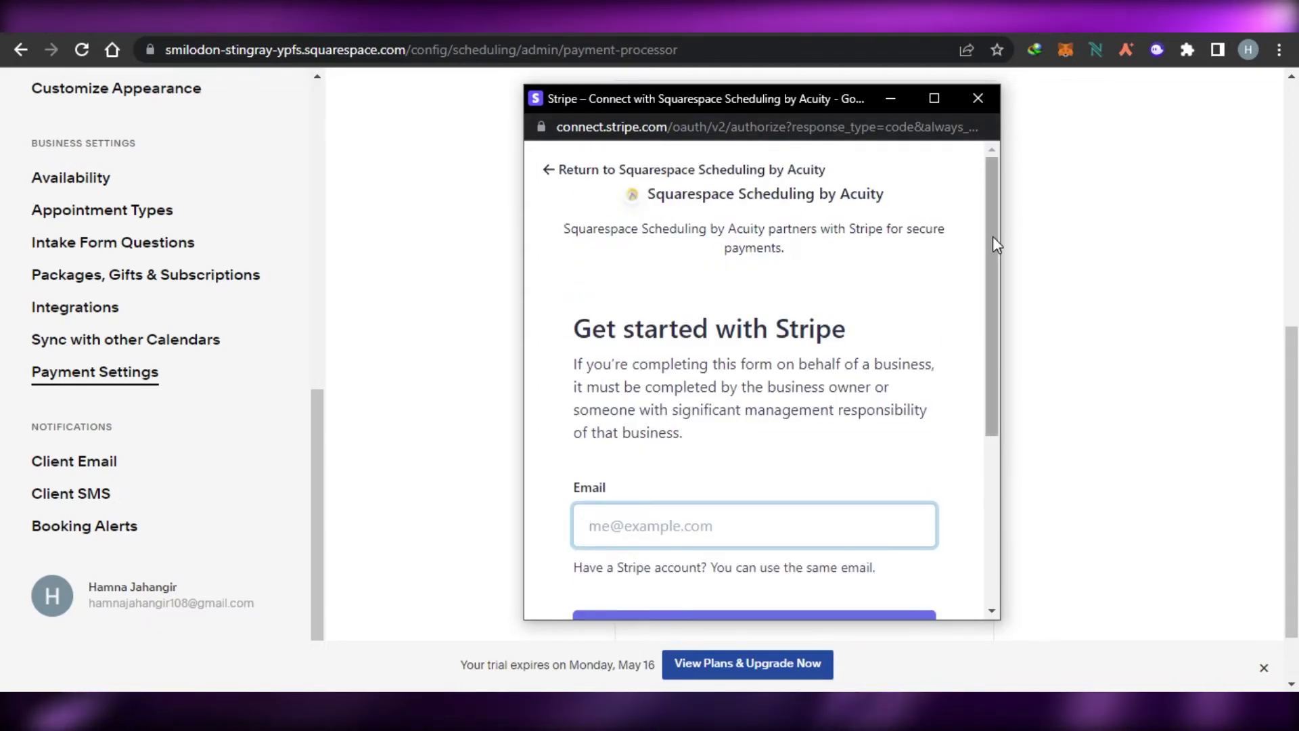
pyautogui.moveTo(994, 241); pyautogui.dragTo(1002, 135)
pyautogui.click(977, 99)
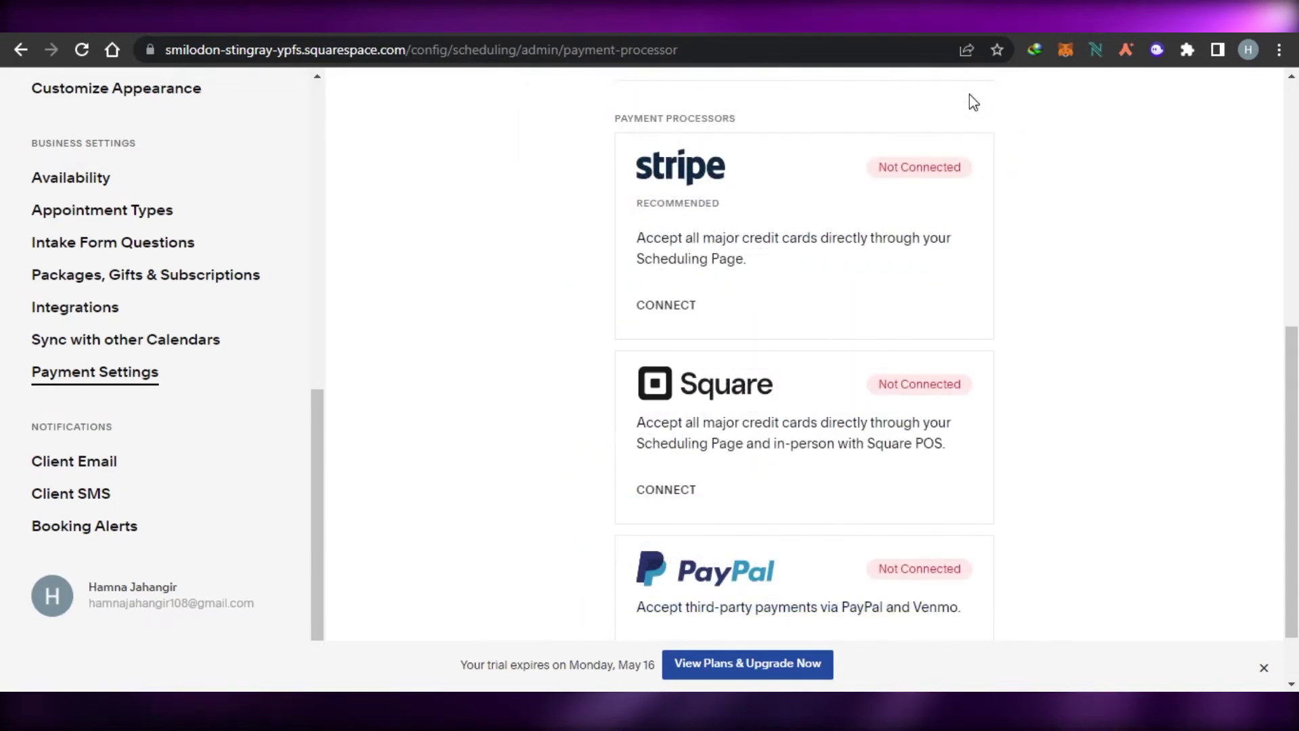
pyautogui.moveTo(323, 435); pyautogui.dragTo(321, 157)
pyautogui.moveTo(324, 221); pyautogui.dragTo(311, 514)
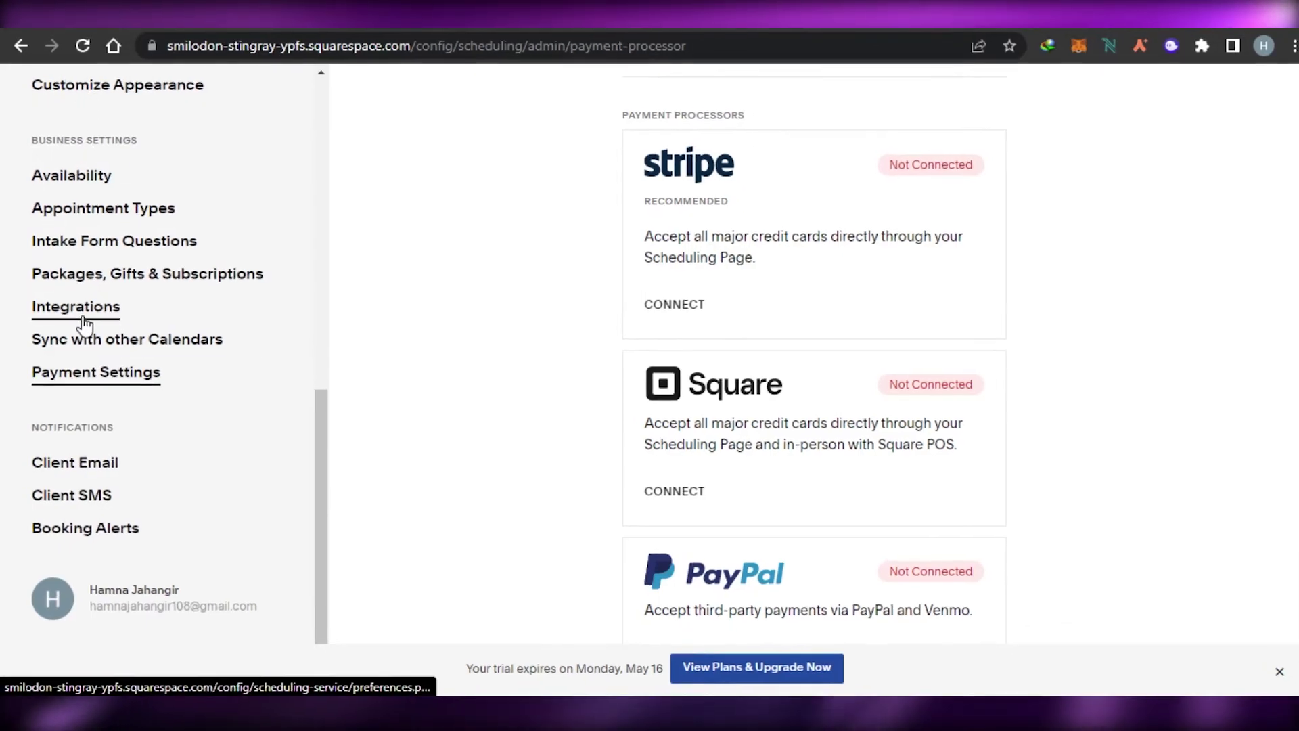
# Browse the Integrations catalogue, scrolling through all the available integration cards
pyautogui.click(80, 315)
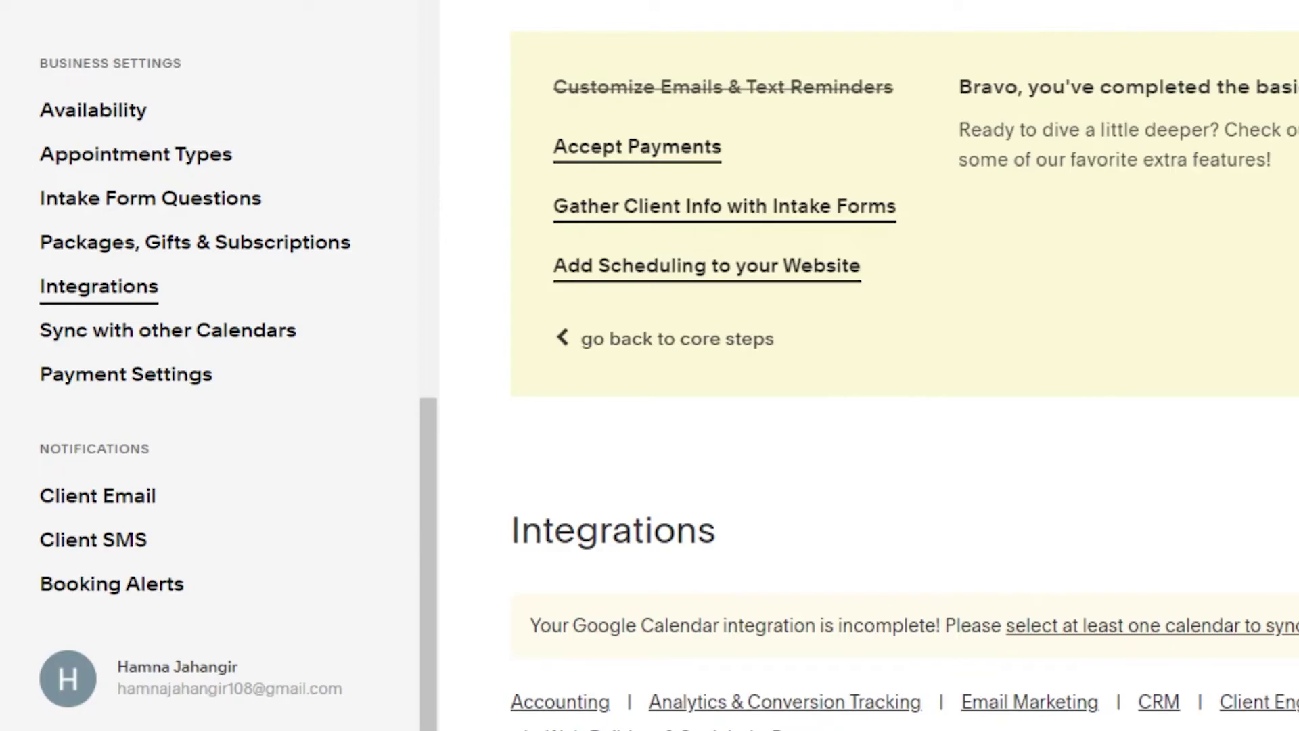
pyautogui.scroll(-5, 879, 406)
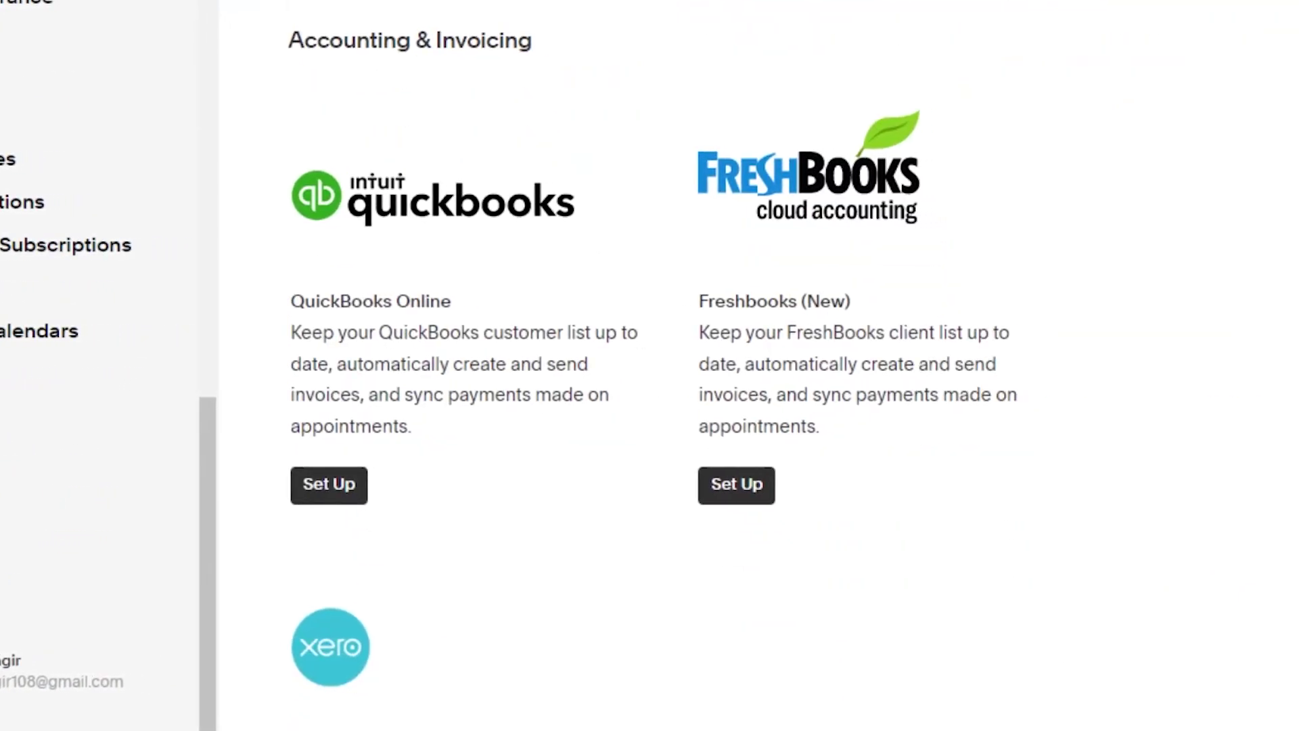
pyautogui.scroll(-10, 744, 406)
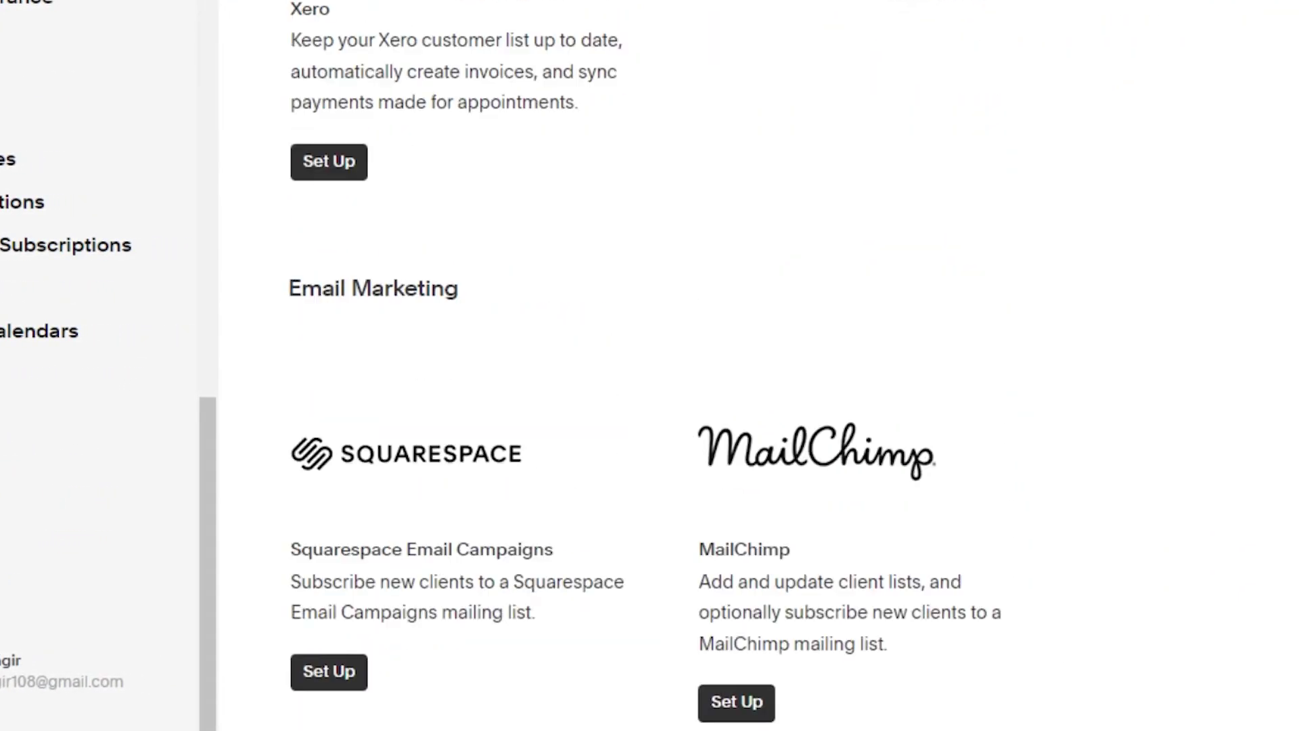
pyautogui.scroll(8, 744, 406)
pyautogui.scroll(-4, 744, 406)
pyautogui.scroll(-15, 646, 366)
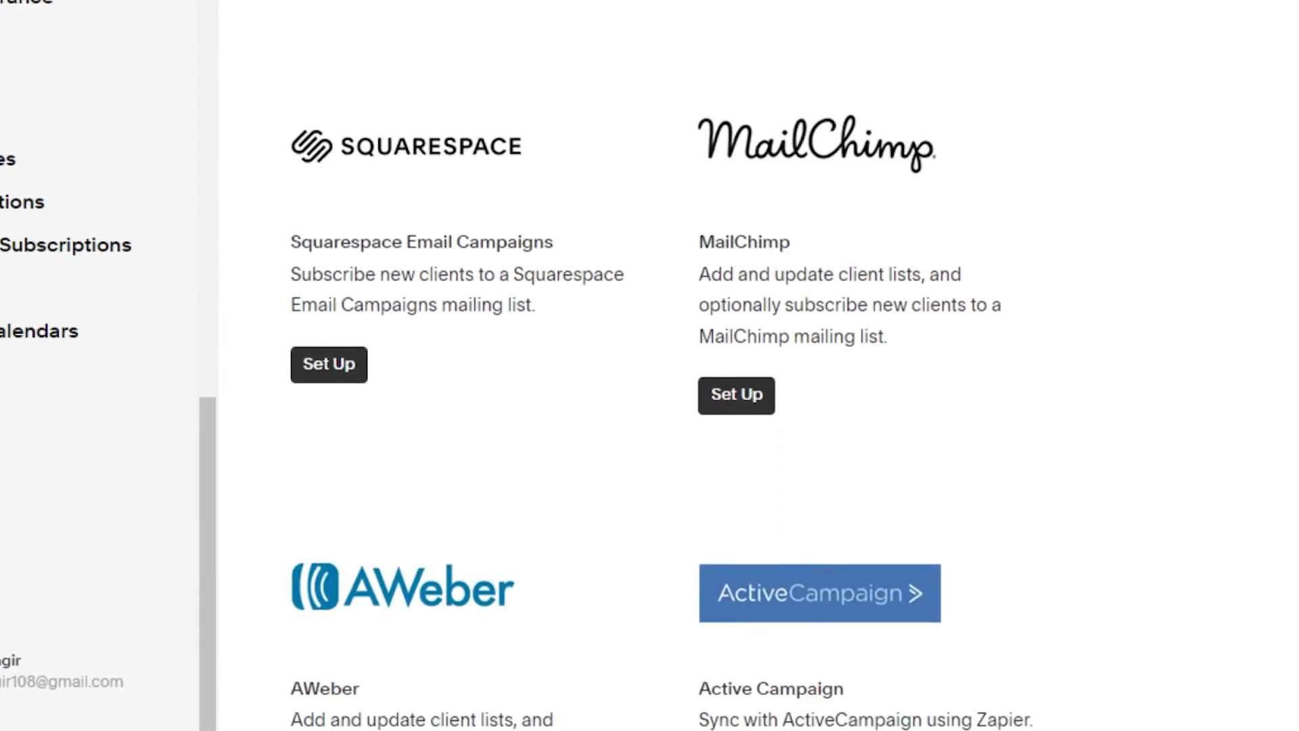
pyautogui.scroll(-20, 646, 365)
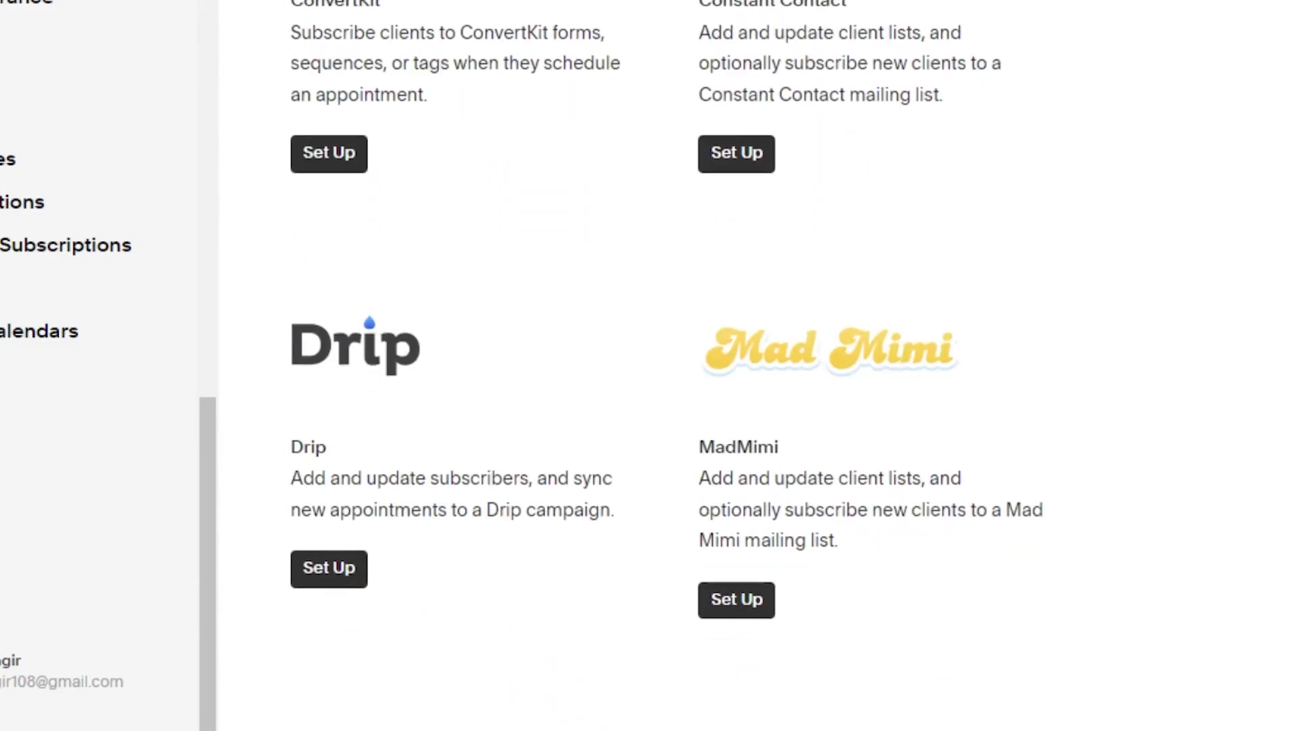
pyautogui.scroll(-20, 646, 366)
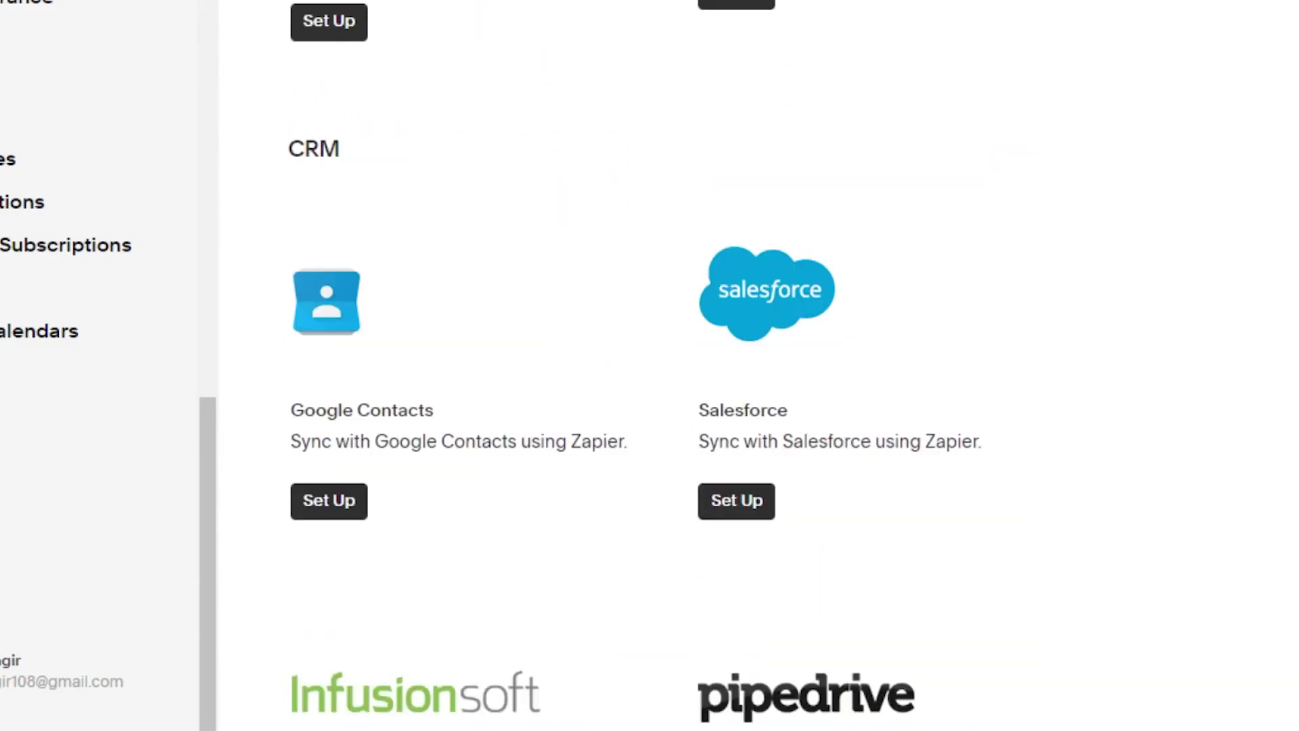
pyautogui.scroll(-20, 646, 365)
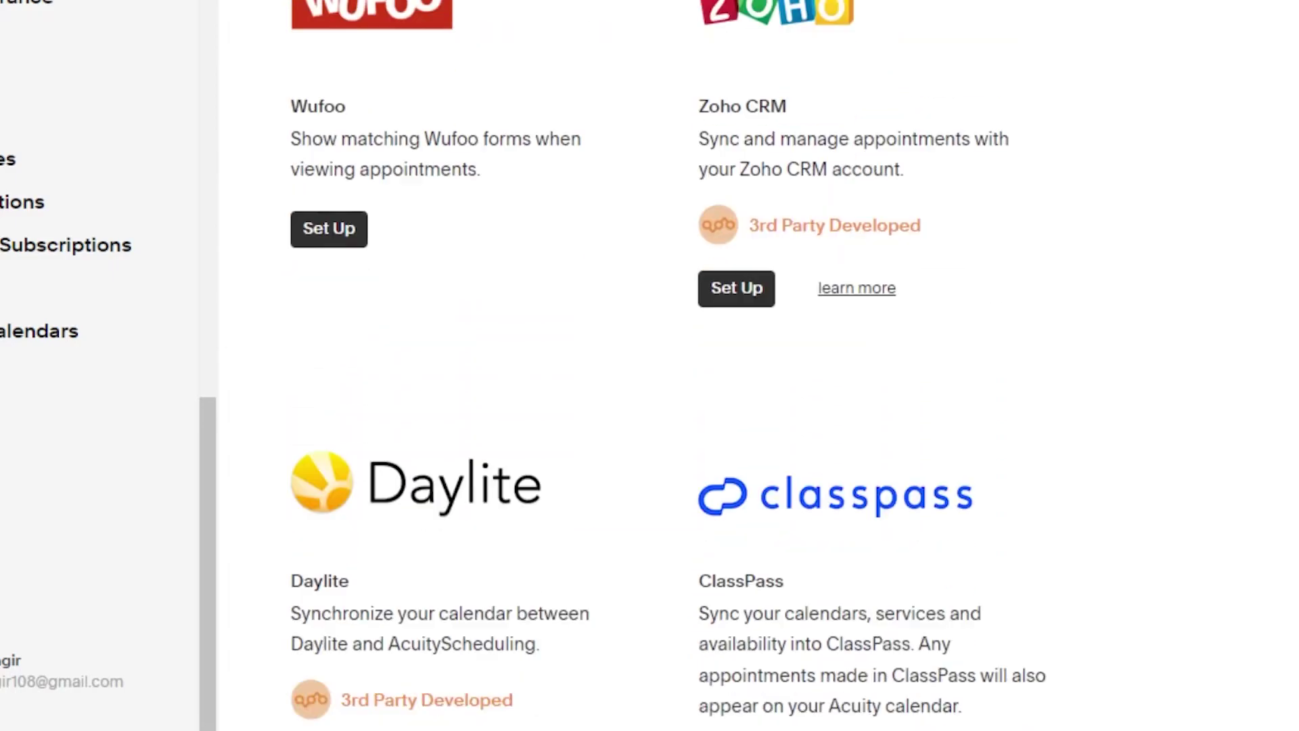
pyautogui.scroll(-15, 646, 365)
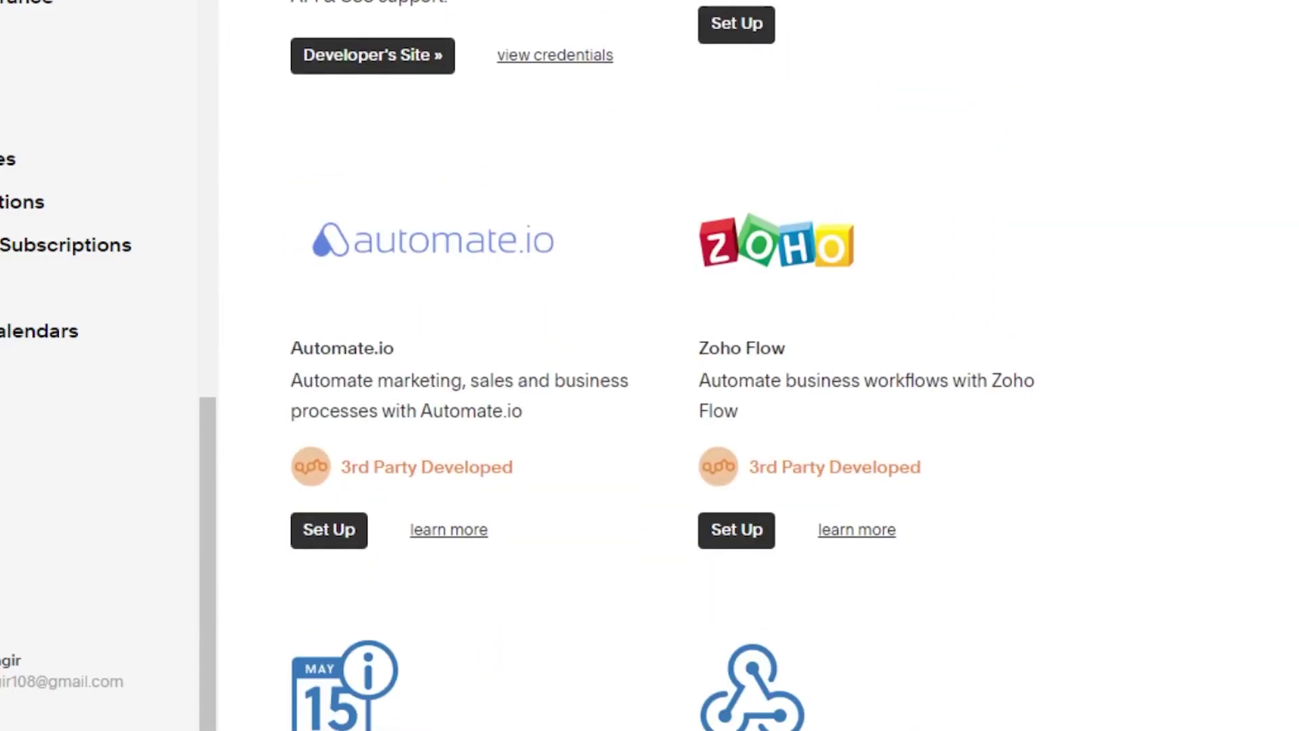
pyautogui.scroll(-20, 646, 365)
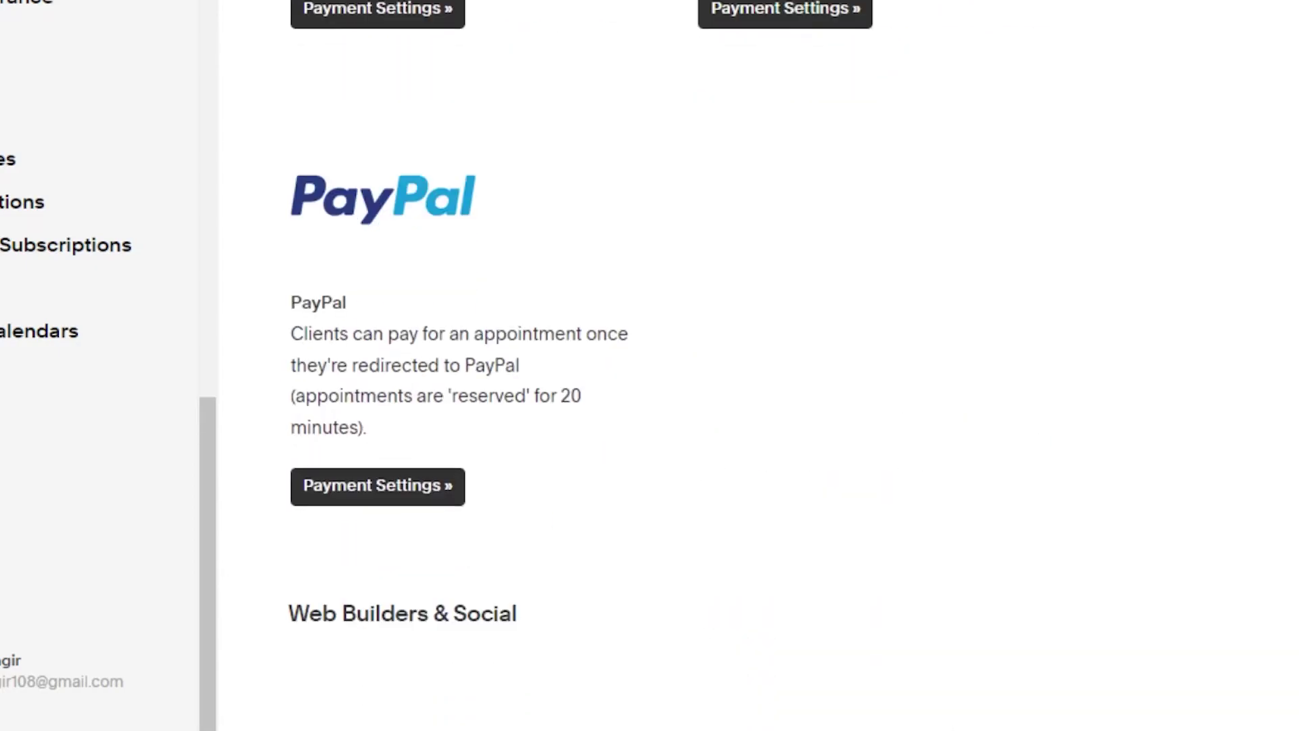
pyautogui.scroll(-20, 646, 365)
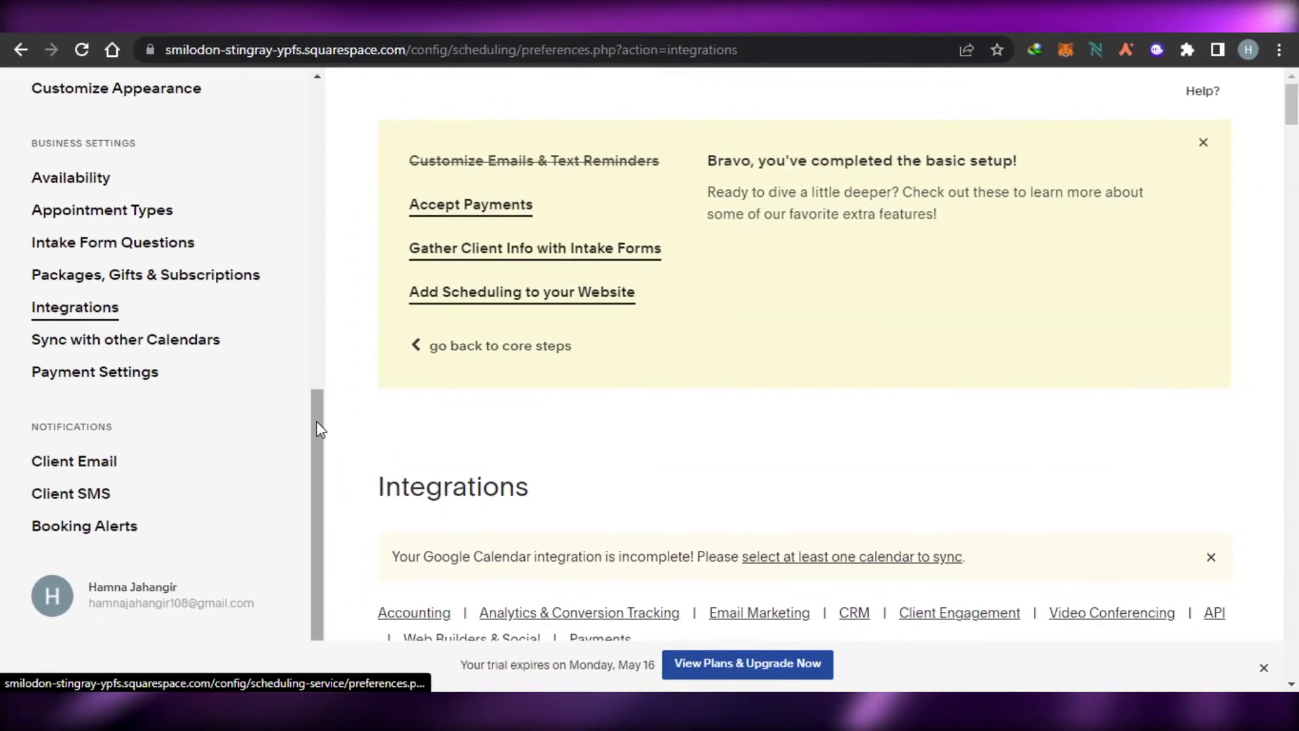
pyautogui.moveTo(318, 429); pyautogui.dragTo(291, 99)
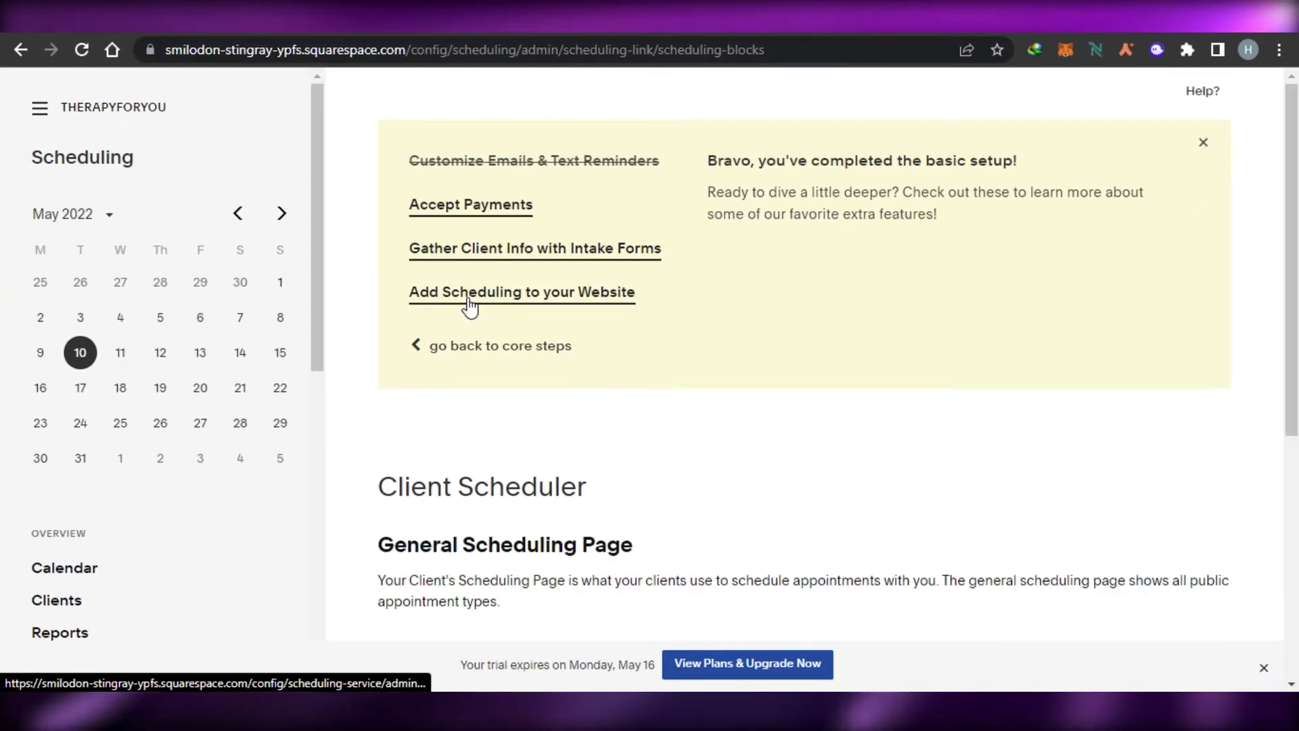
# Copy the Booking Button embed code from the Direct Link tab
pyautogui.scroll(-5, 1096, 284)
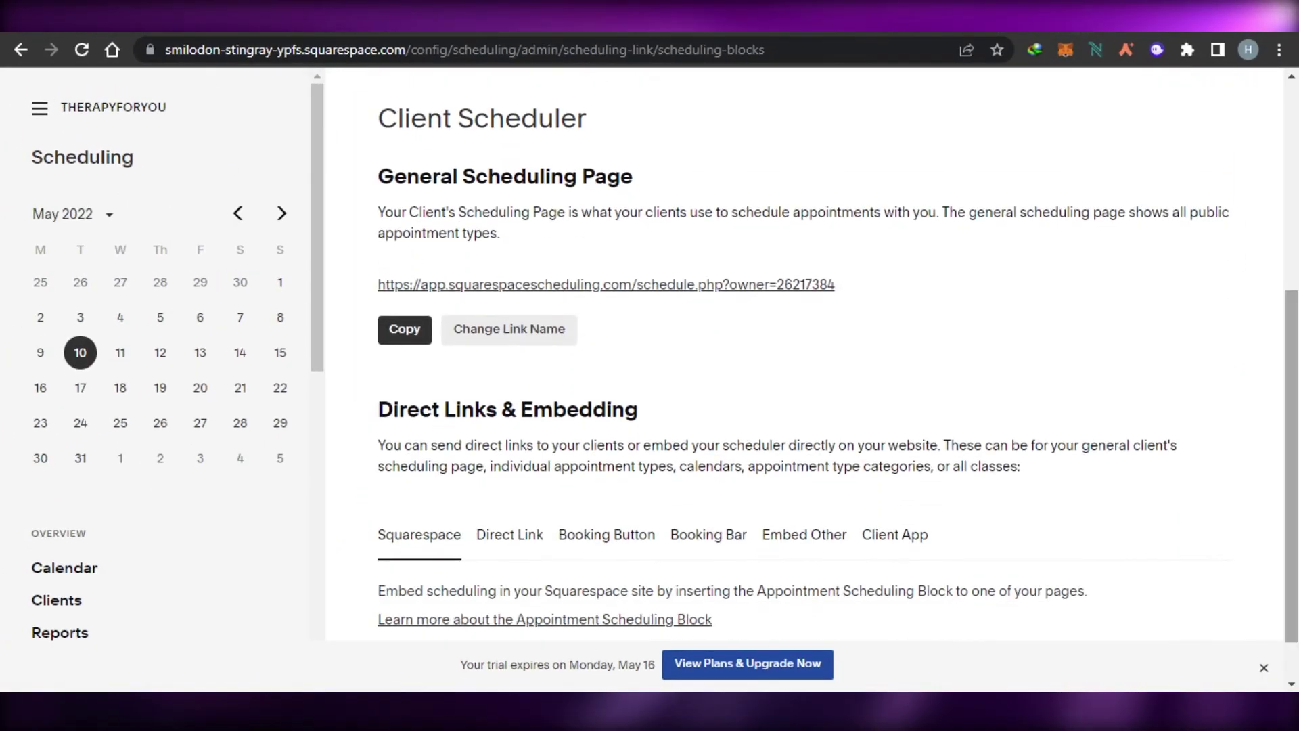
pyautogui.scroll(-1, 805, 352)
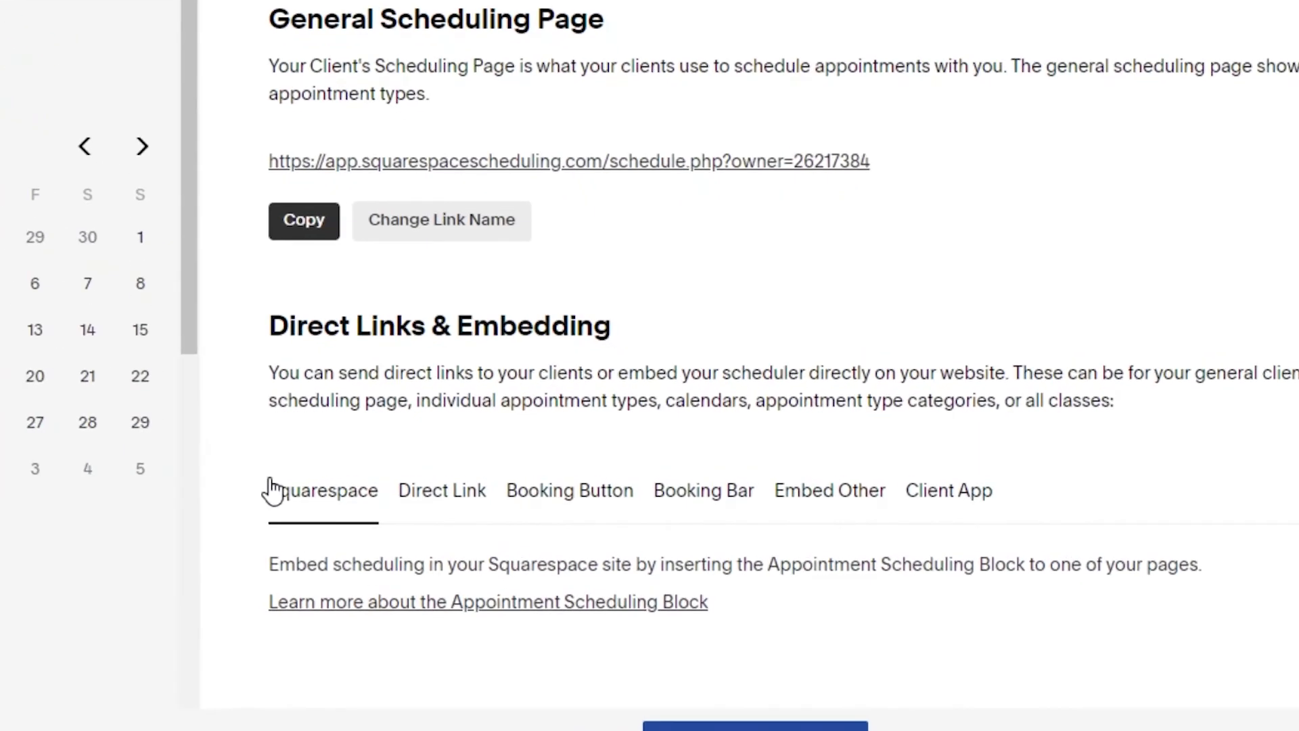
pyautogui.click(430, 501)
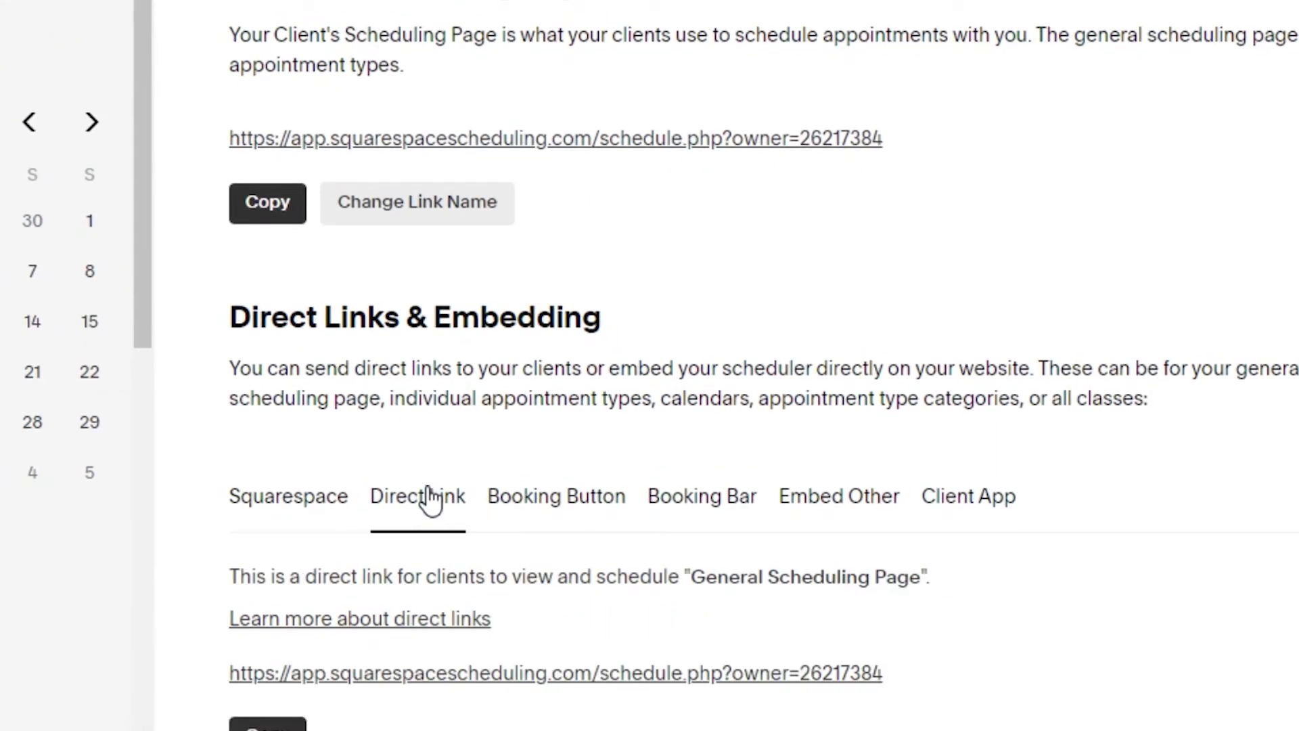
pyautogui.scroll(-2, 592, 318)
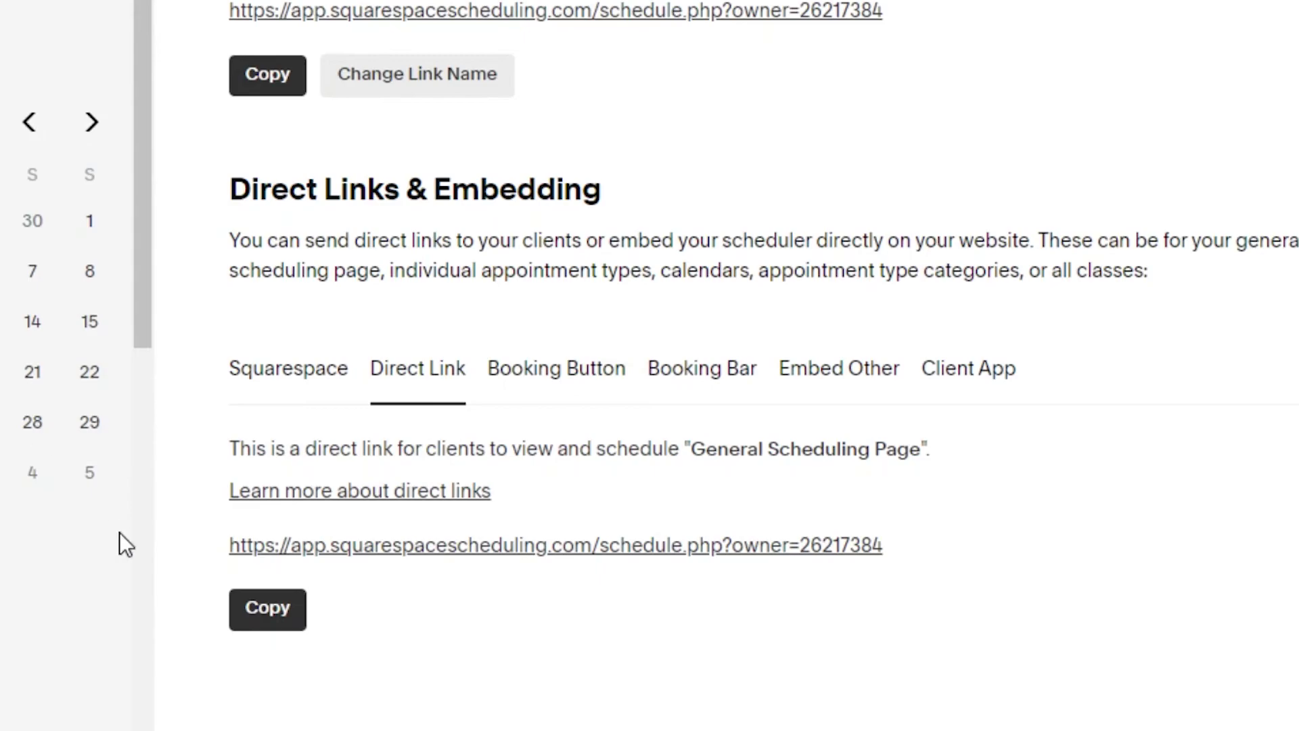
pyautogui.click(546, 381)
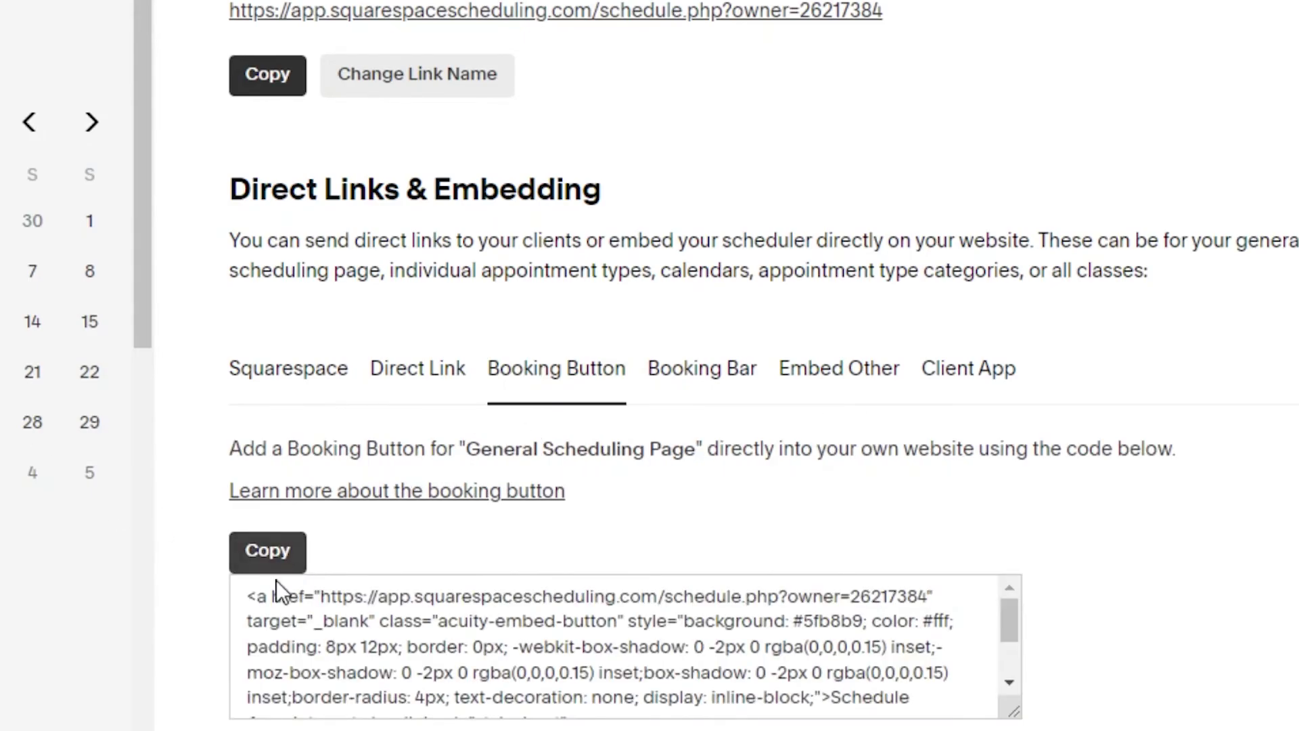
pyautogui.click(278, 559)
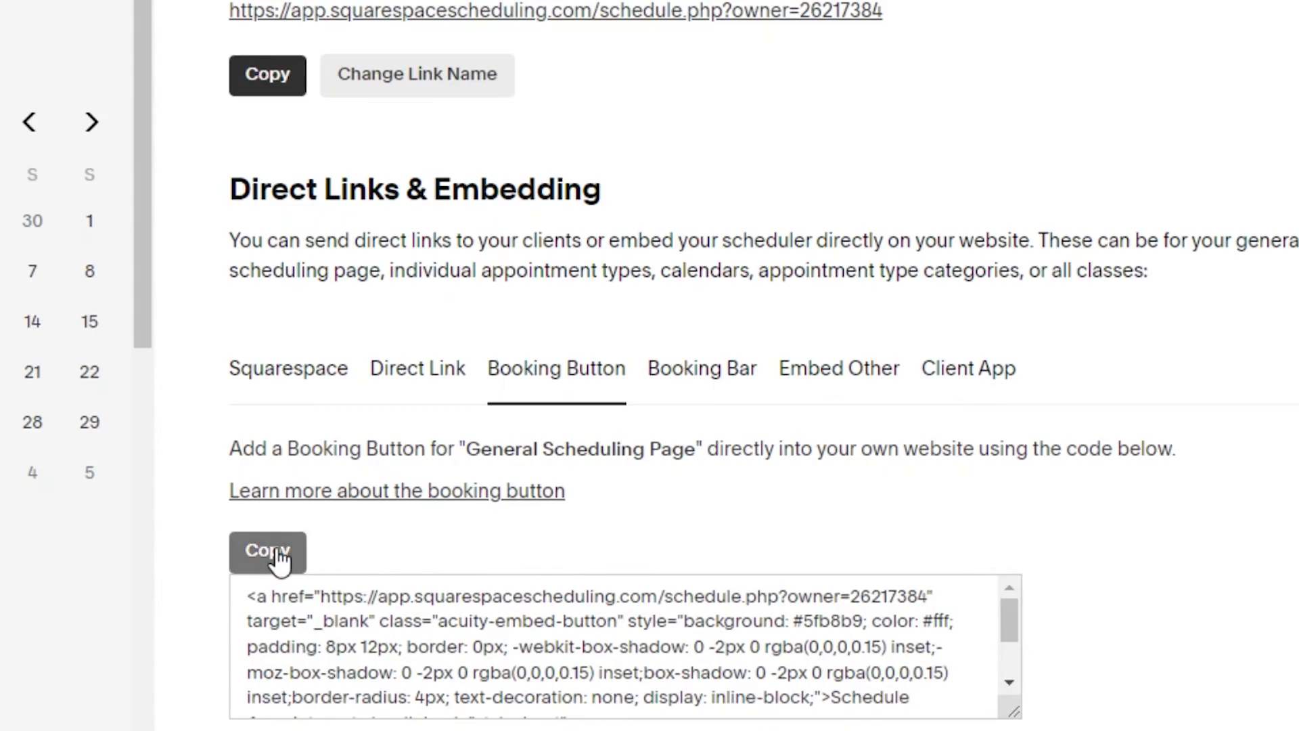
# Open the public TherapyForYou General Scheduling Page listing Therapy Session, 2 hours @ $69.00
pyautogui.scroll(5, 650, 365)
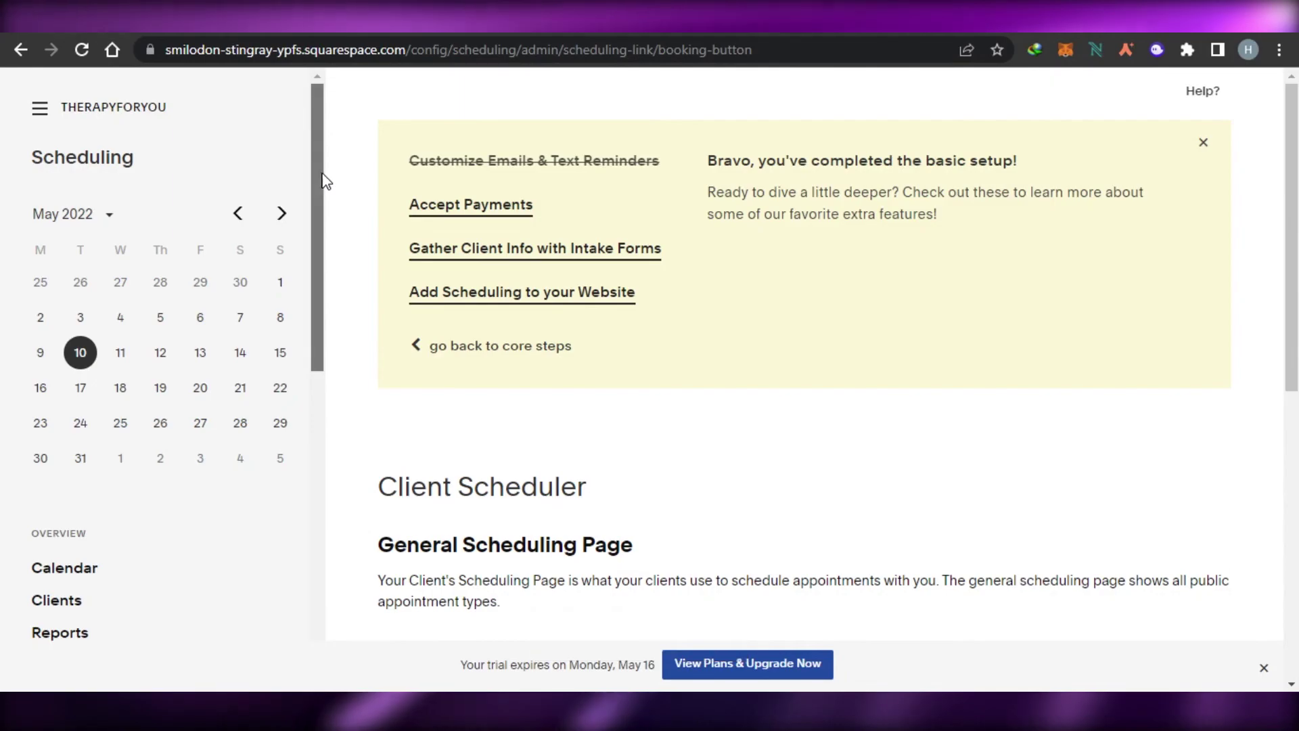
pyautogui.scroll(-8, 322, 180)
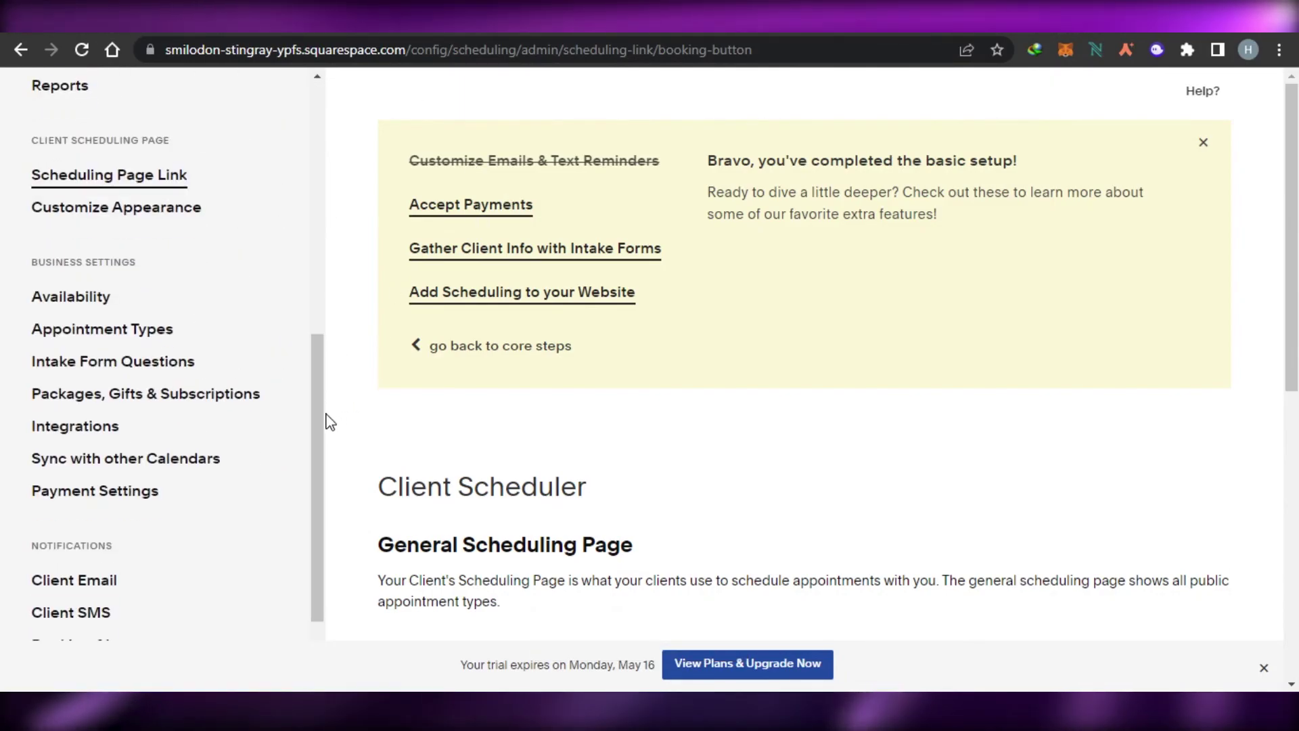
pyautogui.moveTo(326, 421); pyautogui.dragTo(325, 214)
pyautogui.click(1183, 347)
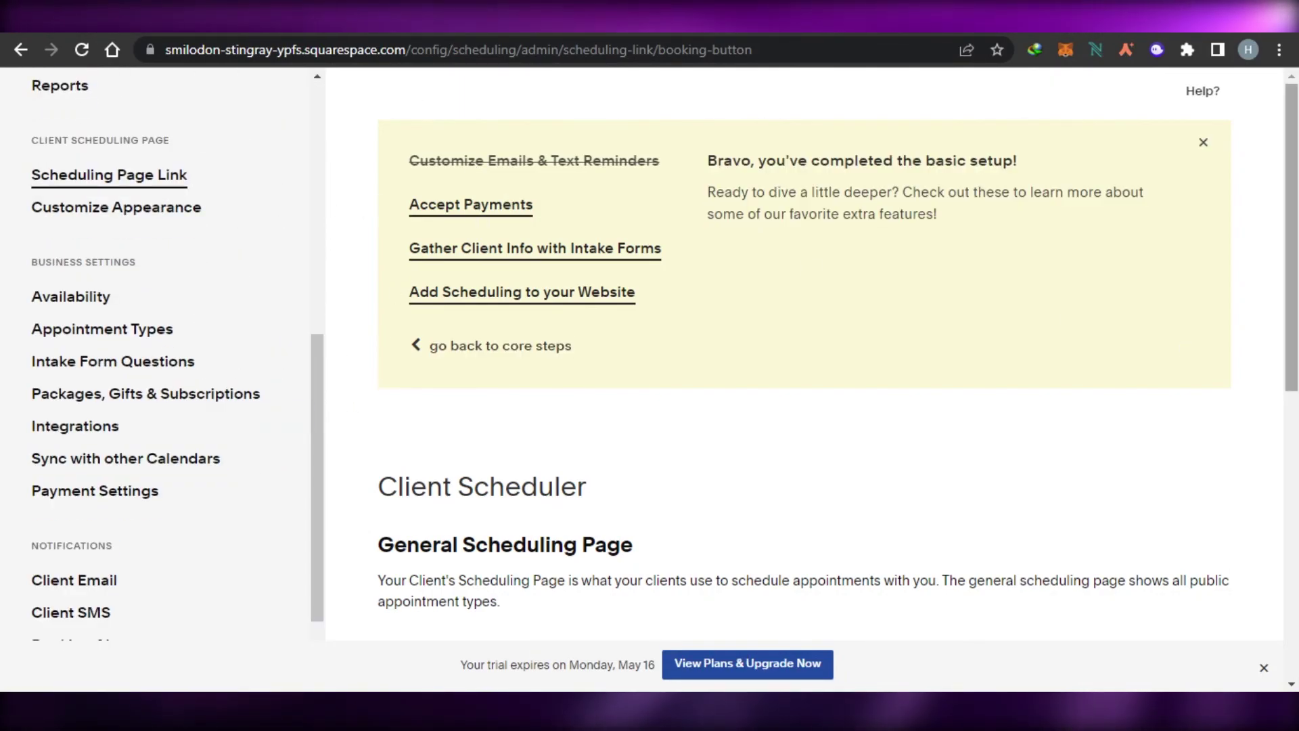
pyautogui.scroll(-10, 607, 365)
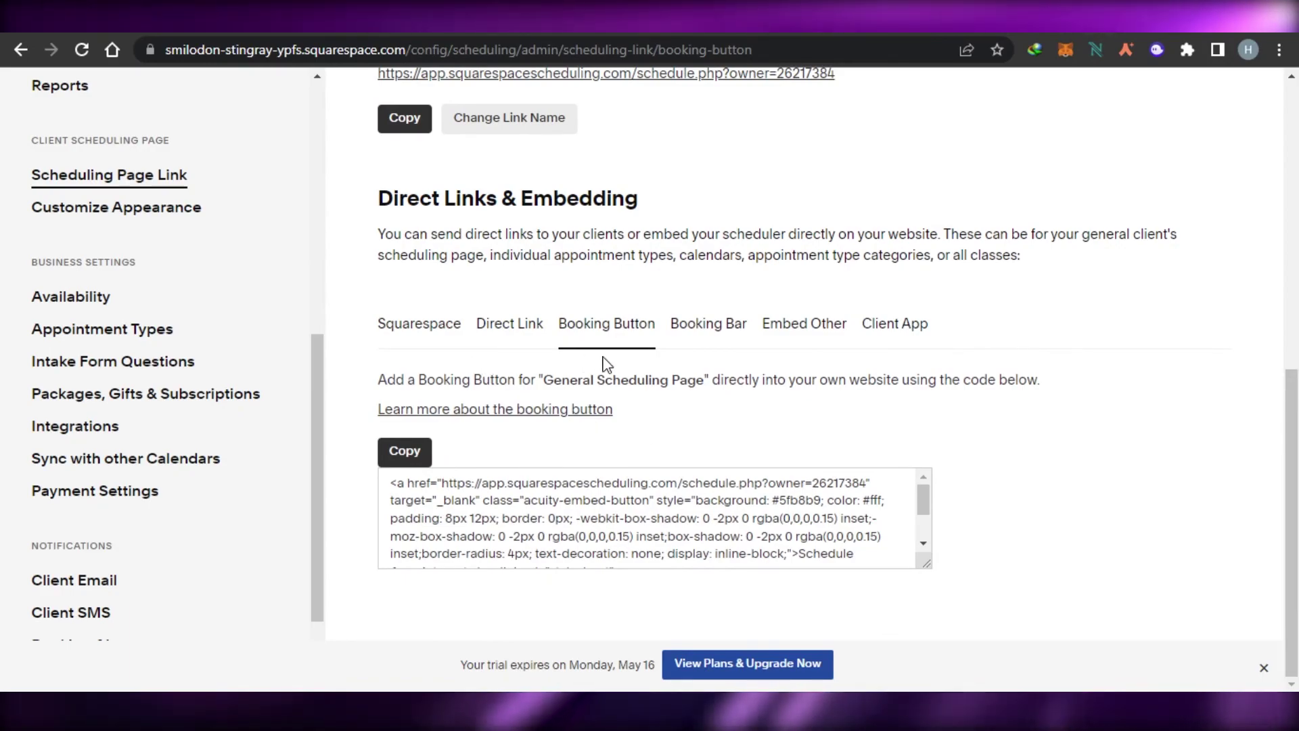
pyautogui.scroll(6, 962, 467)
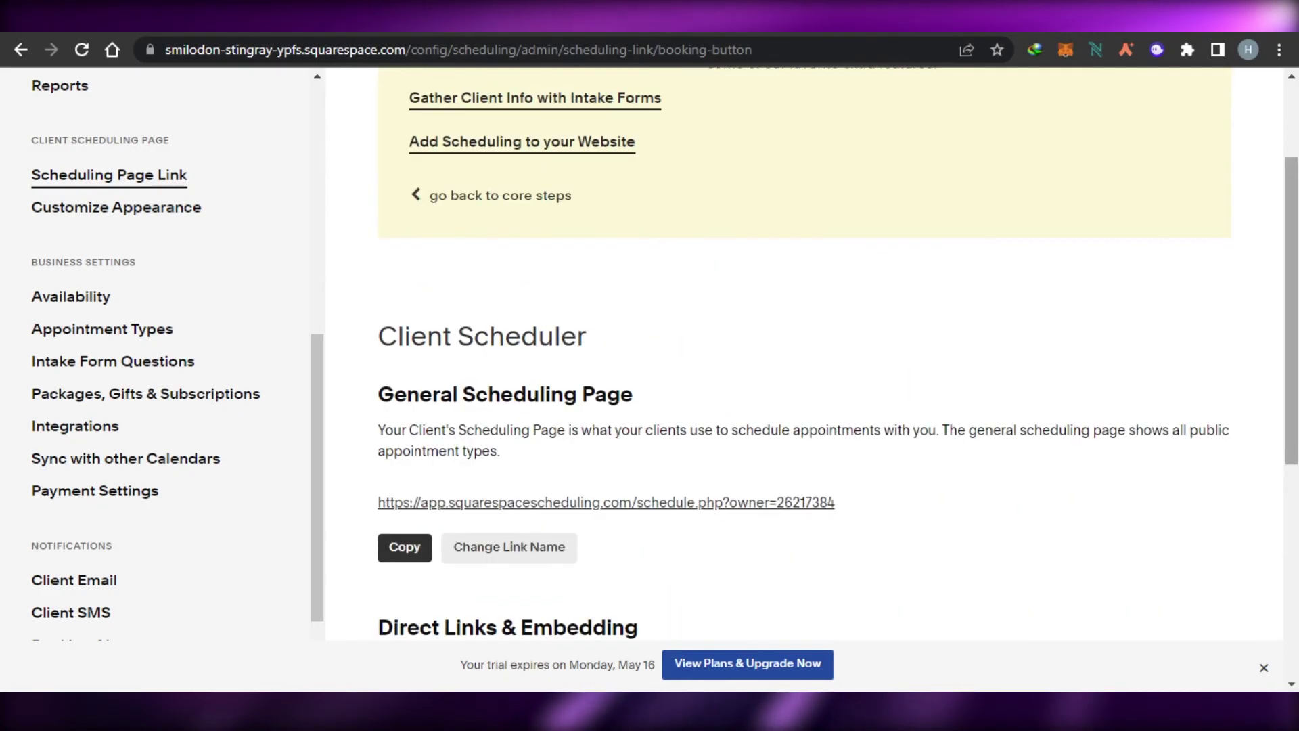
pyautogui.scroll(2, 803, 351)
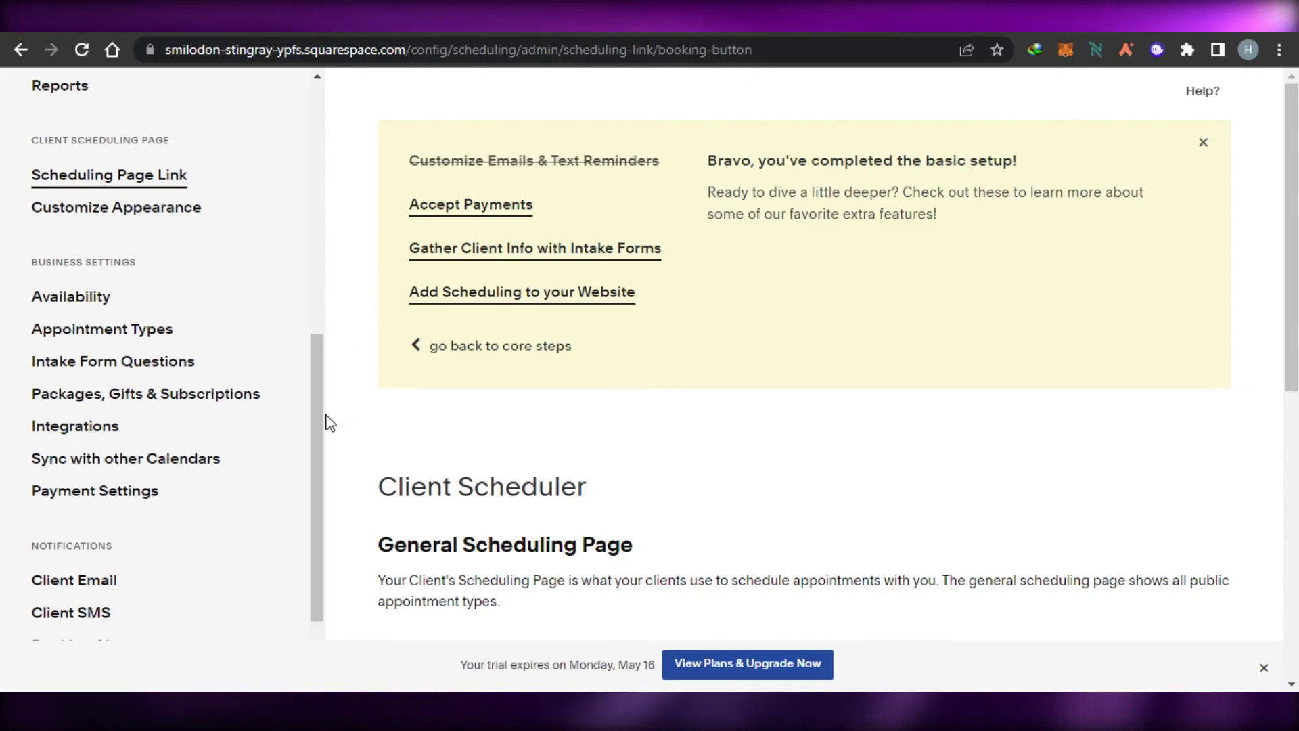
pyautogui.scroll(-7, 962, 347)
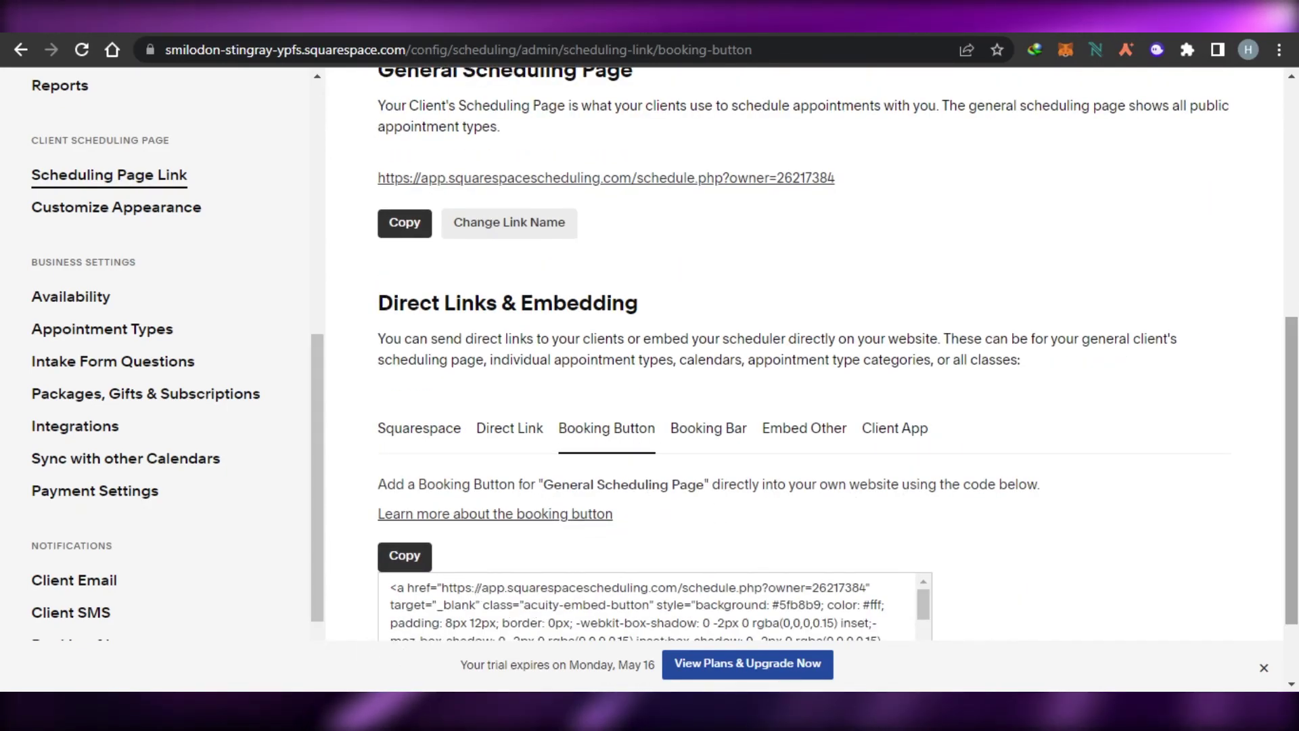
pyautogui.scroll(5, 906, 487)
pyautogui.scroll(-4, 1240, 296)
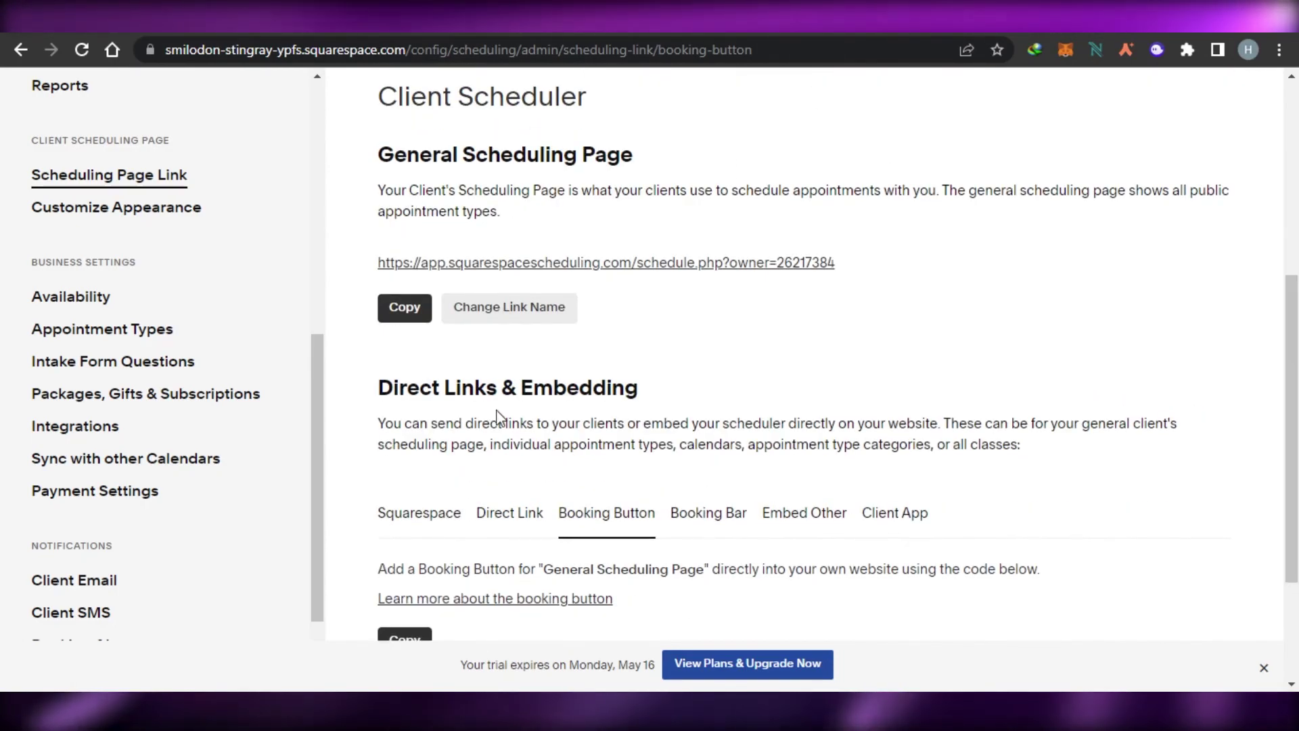
pyautogui.click(605, 262)
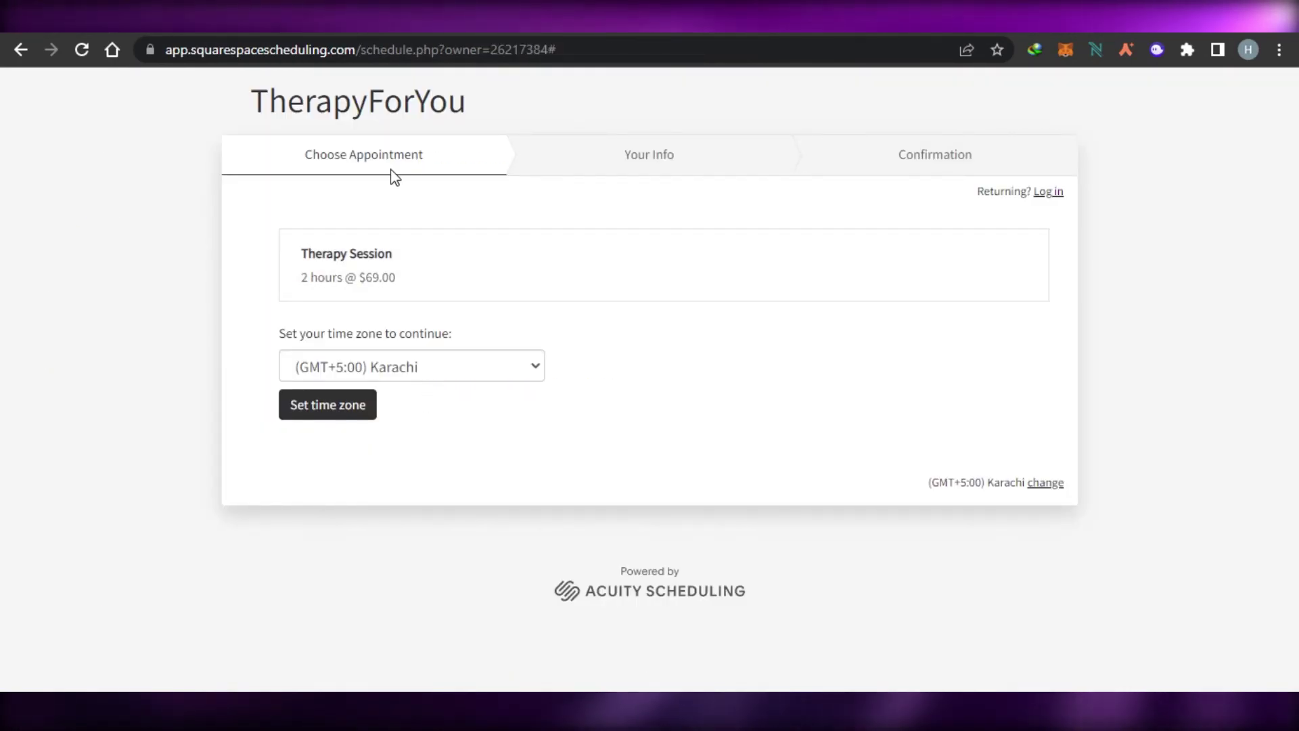